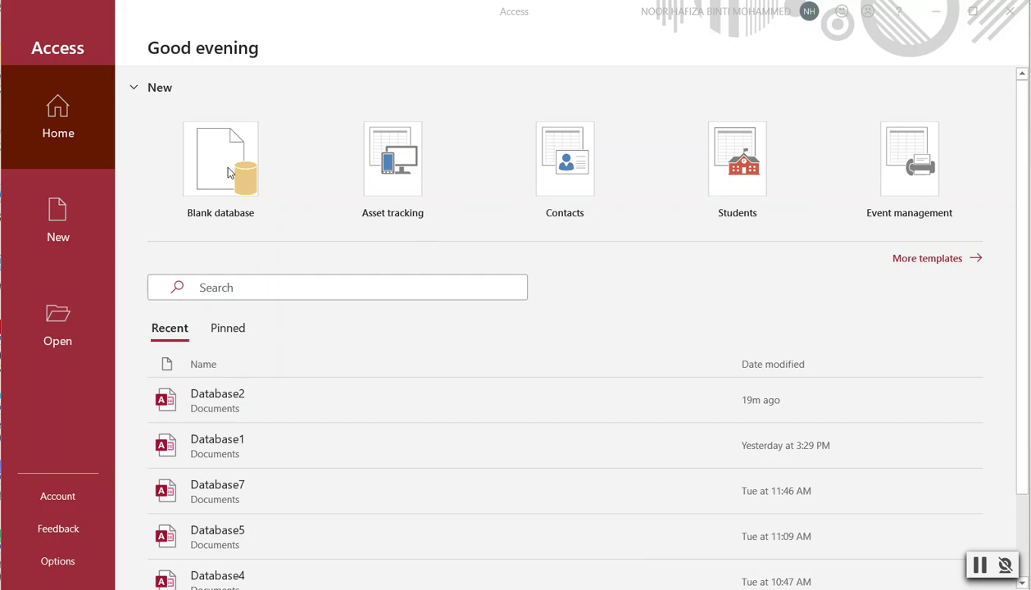
Create a new blank database, Database4, with an empty Table1 in Datasheet View.
left_click(229, 172)
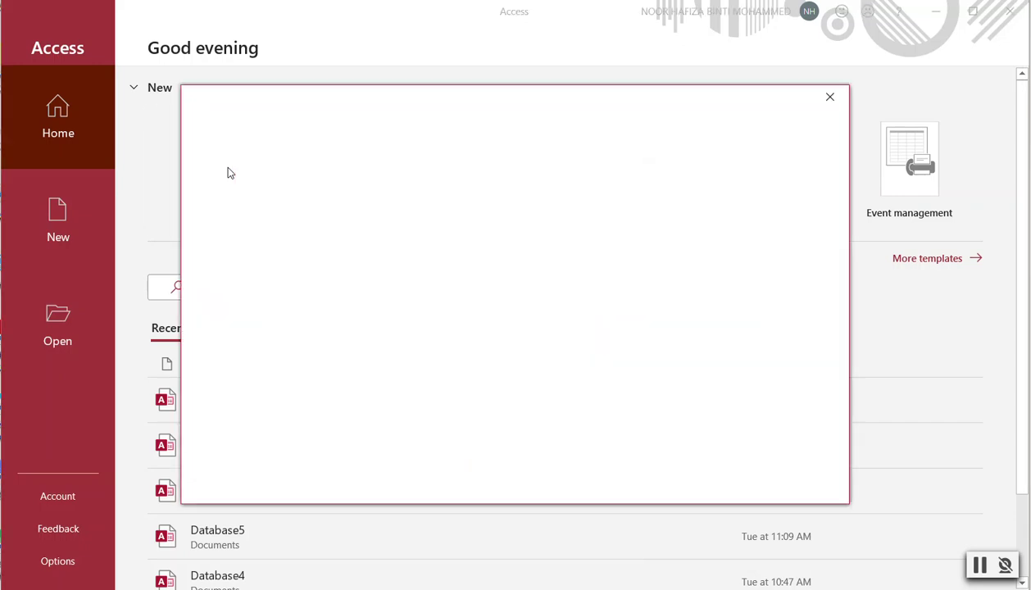
left_click(614, 310)
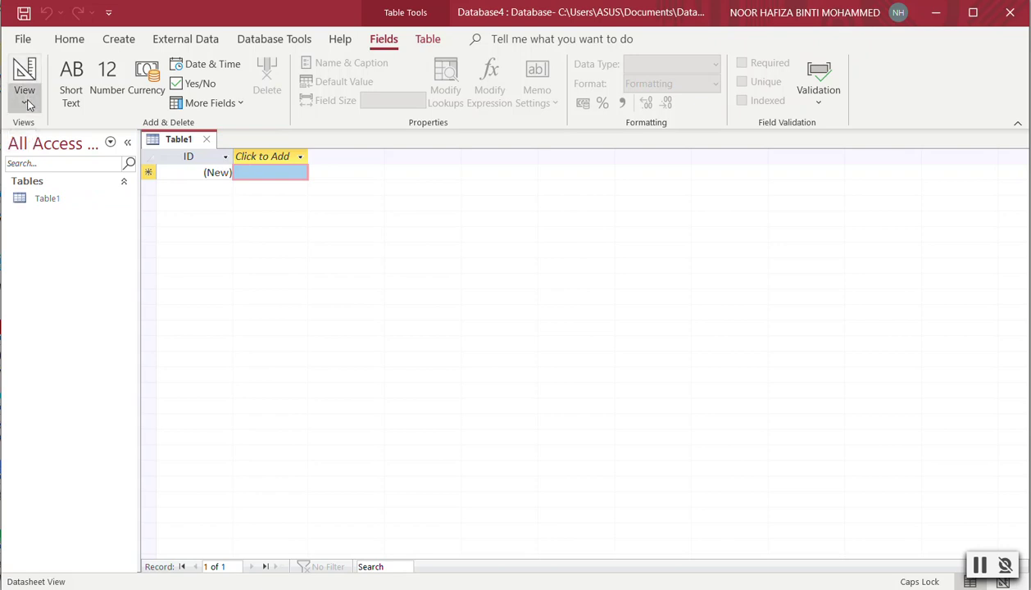
Save the table as Table1 by switching to Design View, then return to Datasheet View.
left_click(25, 101)
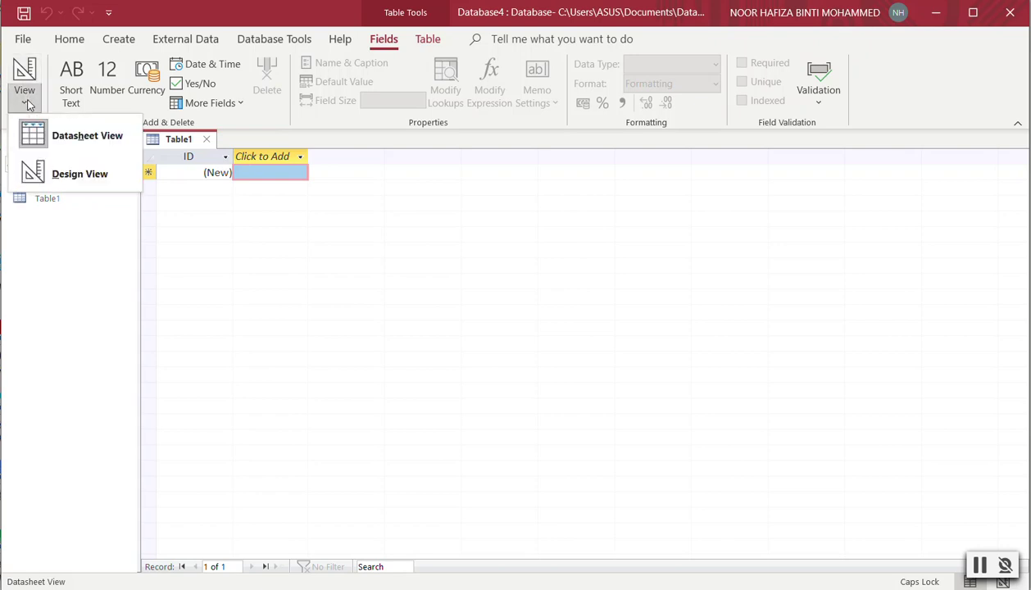
left_click(71, 175)
left_click(508, 240)
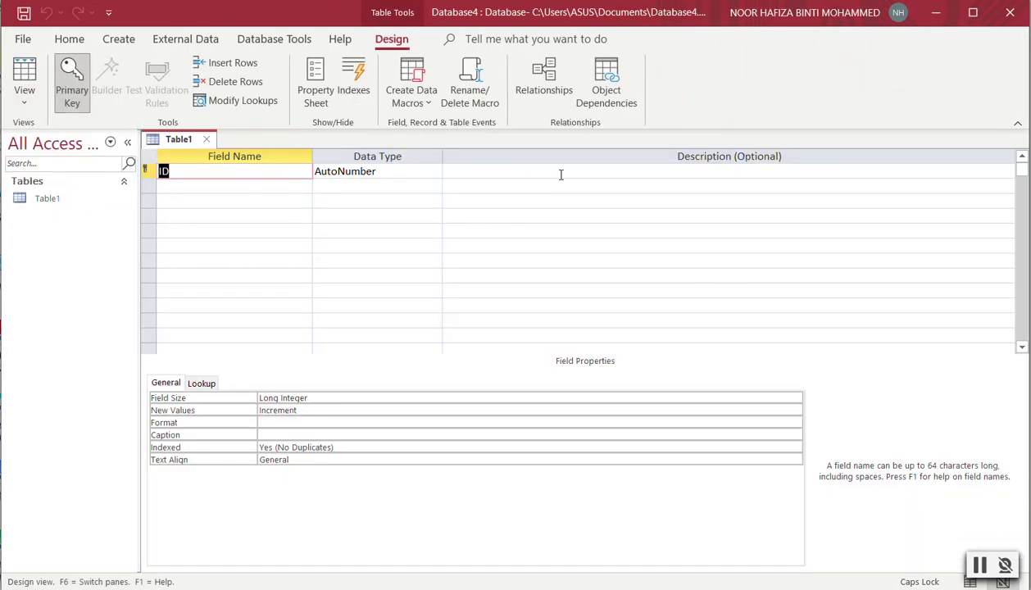
left_click(27, 101)
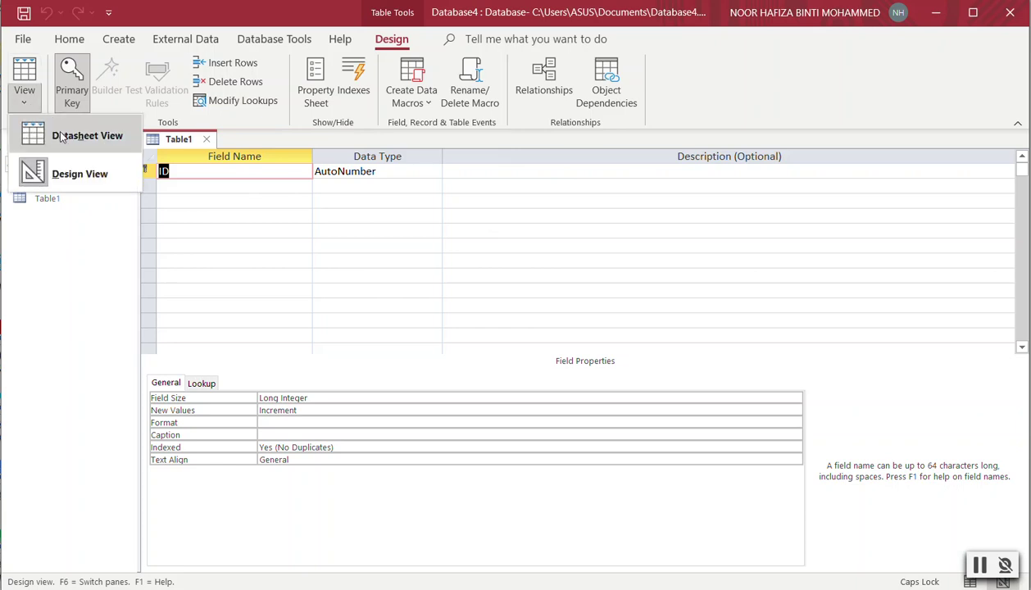
left_click(64, 135)
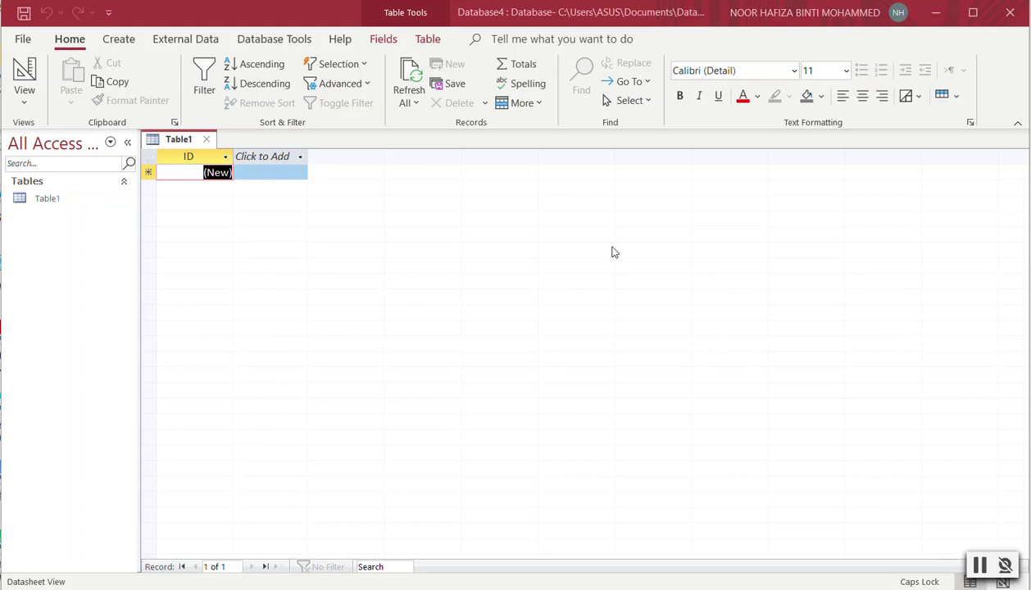
Toggle Table1 between Design and Datasheet views, ending in Design View at the second field row.
left_click(24, 98)
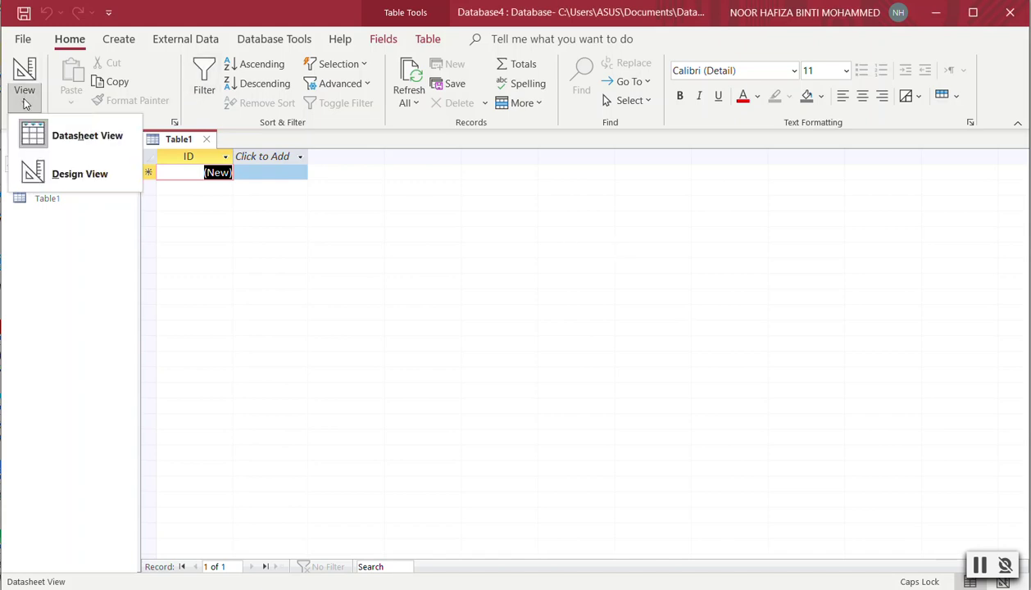
left_click(30, 171)
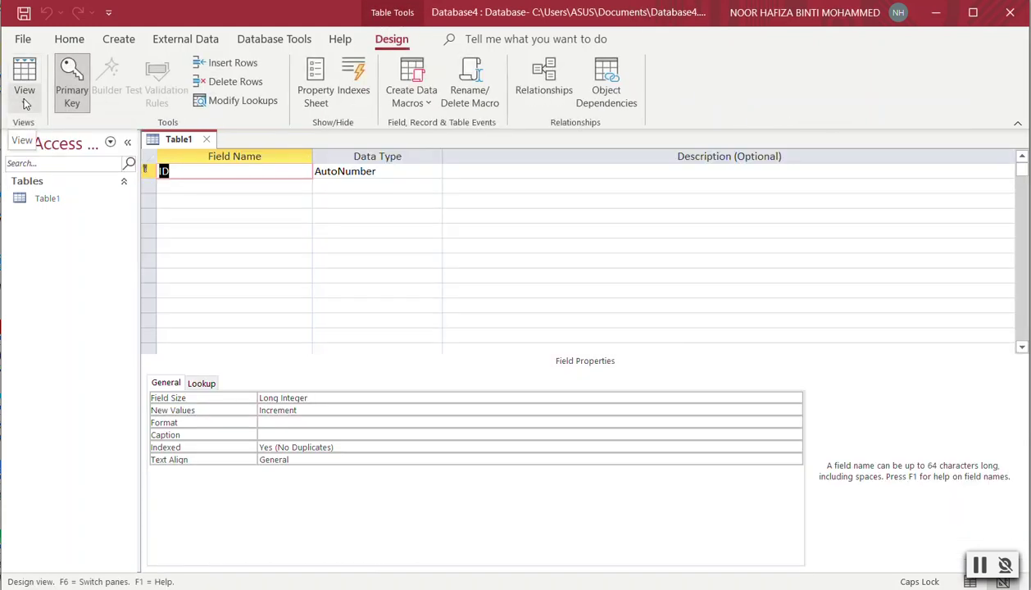
left_click(24, 102)
left_click(33, 134)
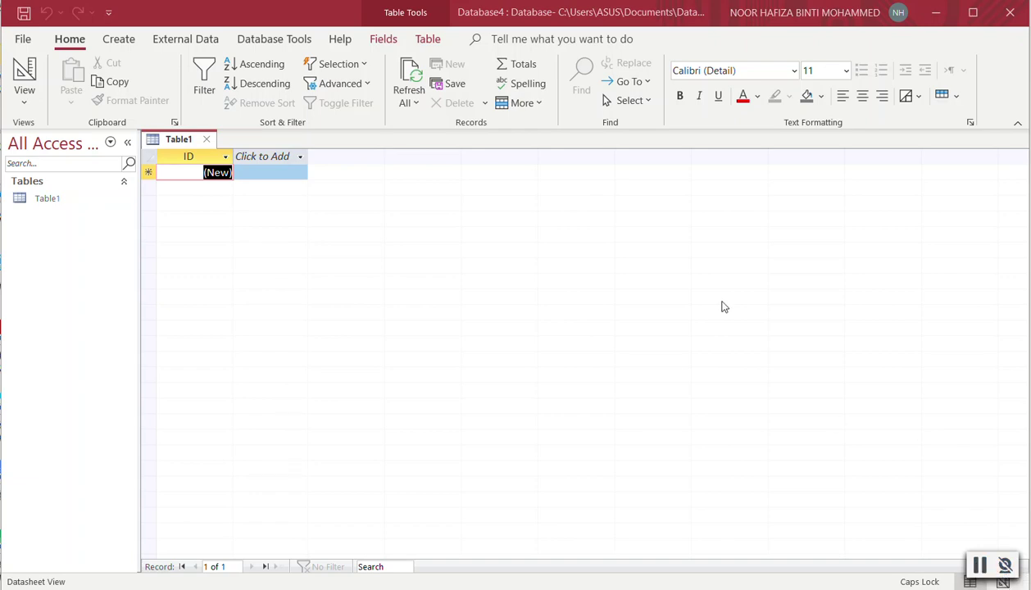
left_click(35, 103)
left_click(54, 179)
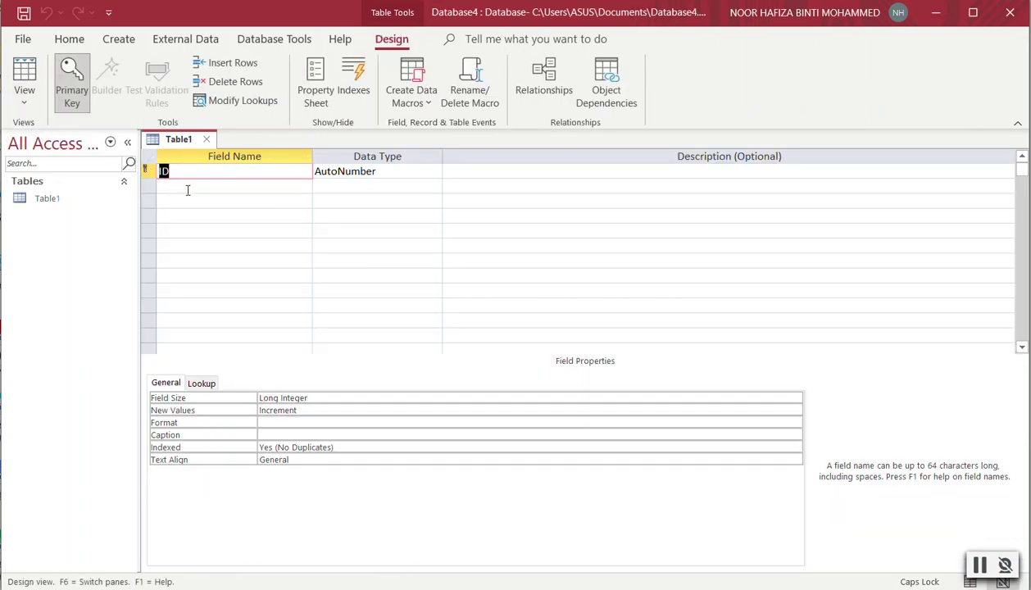
left_click(231, 190)
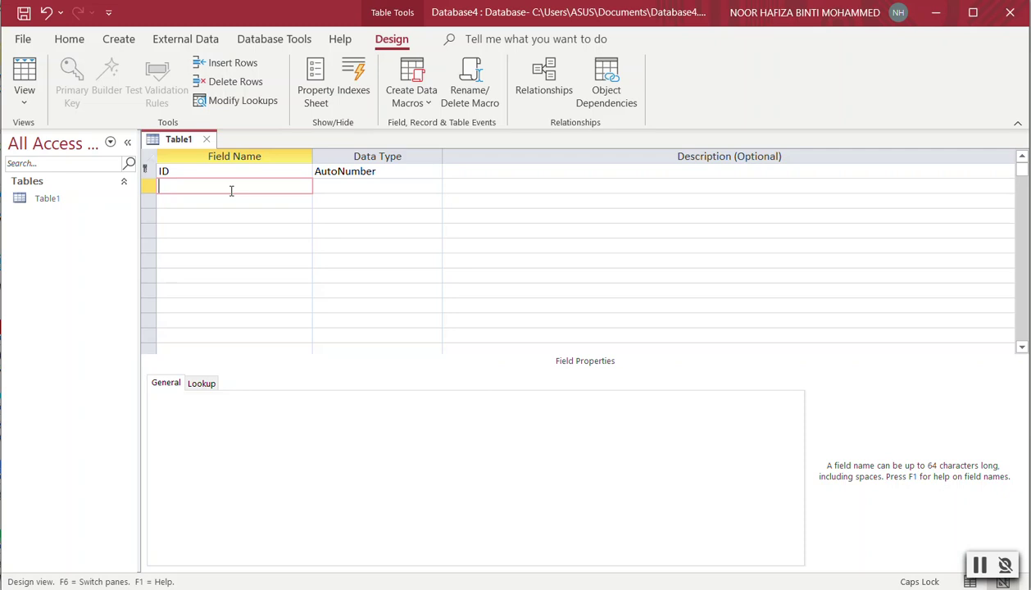
Add a Student Name field below ID.
type("co")
key("BackSpace")
key("BackSpace")
type("Company")
key("BackSpace")
key("BackSpace")
key("BackSpace")
key("BackSpace")
key("BackSpace")
key("BackSpace")
key("BackSpace")
type("Student Name")
left_click(237, 201)
Add State, Telephone and Date of Birth fields below Student Name.
type("State")
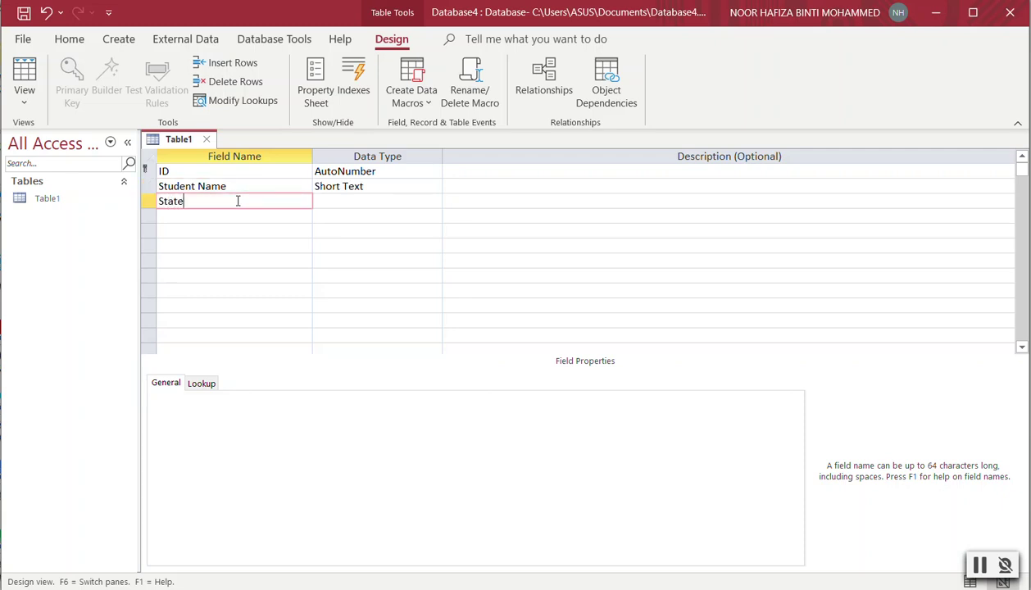
left_click(242, 216)
type("TEle")
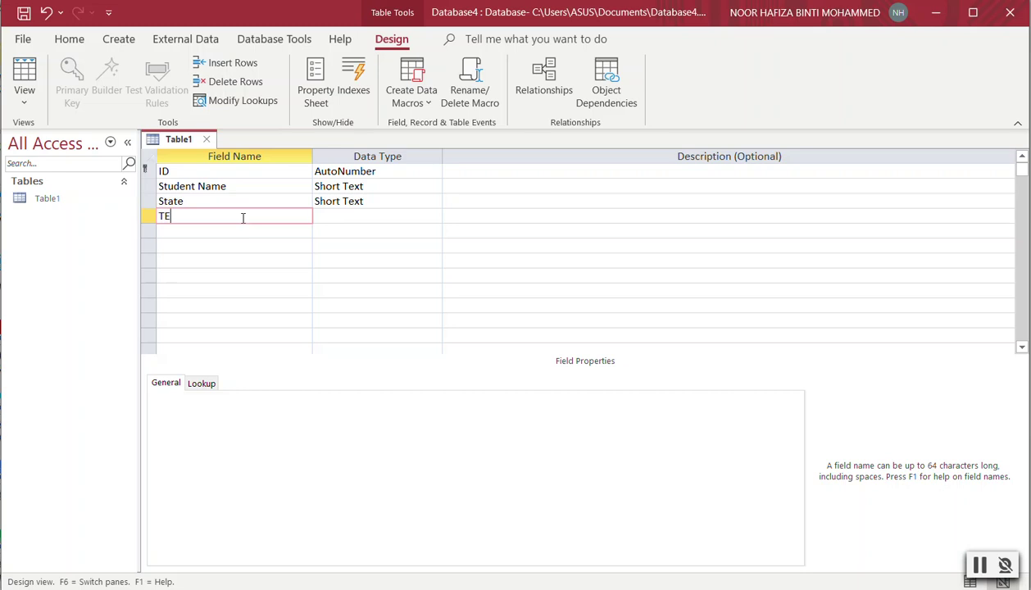
key("BackSpace")
key("BackSpace")
key("BackSpace")
type("ep")
key("BackSpace")
type("lephone")
left_click(262, 233)
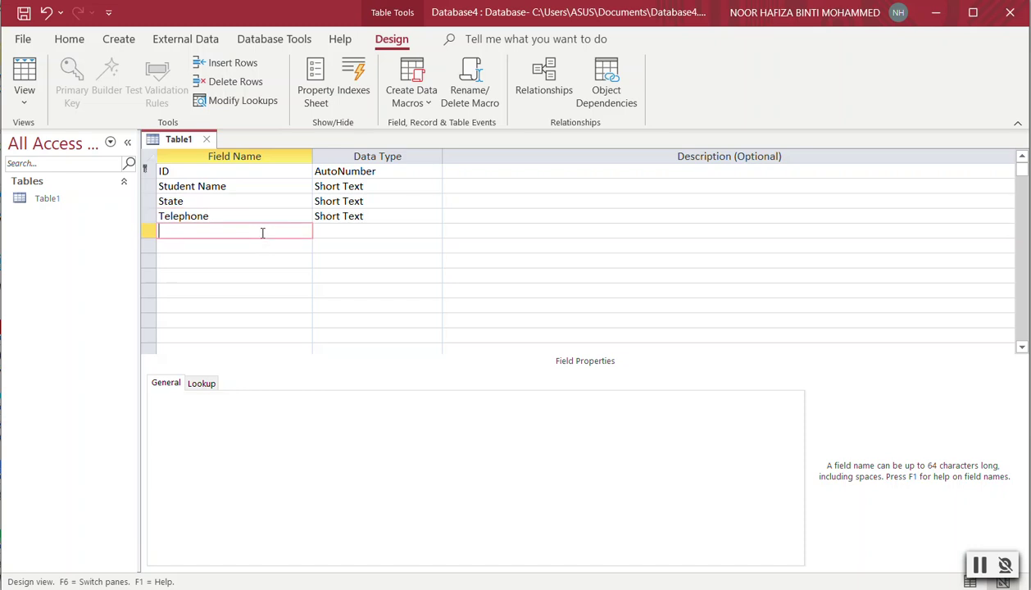
type("Date of Birth")
left_click(376, 226)
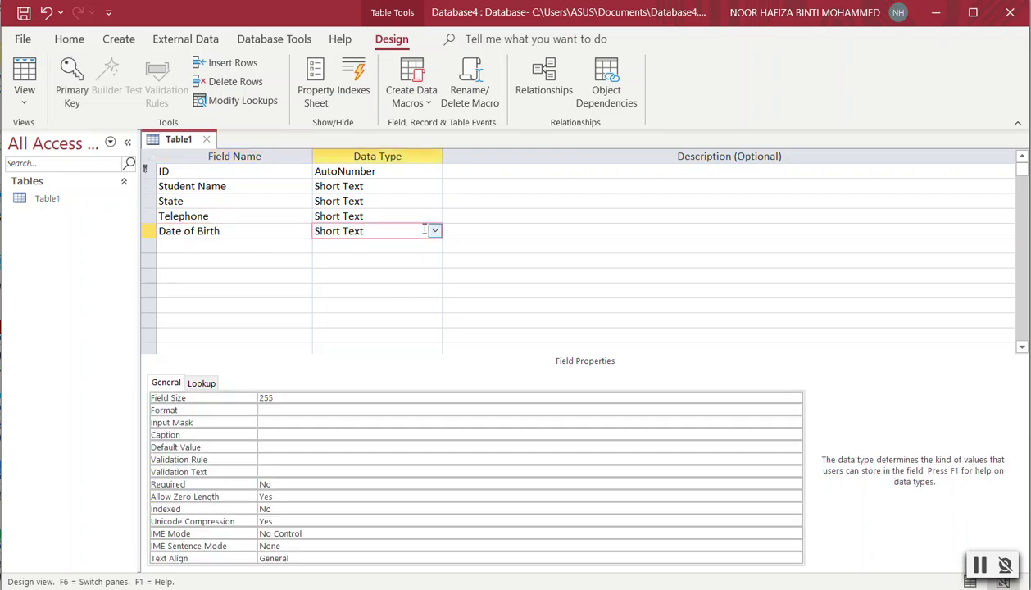
Describe Student Name as 'Student Full Name', State as 'State of the Student', Telephone as 'Telephone Number'.
left_click(465, 182)
type("Student Full Name")
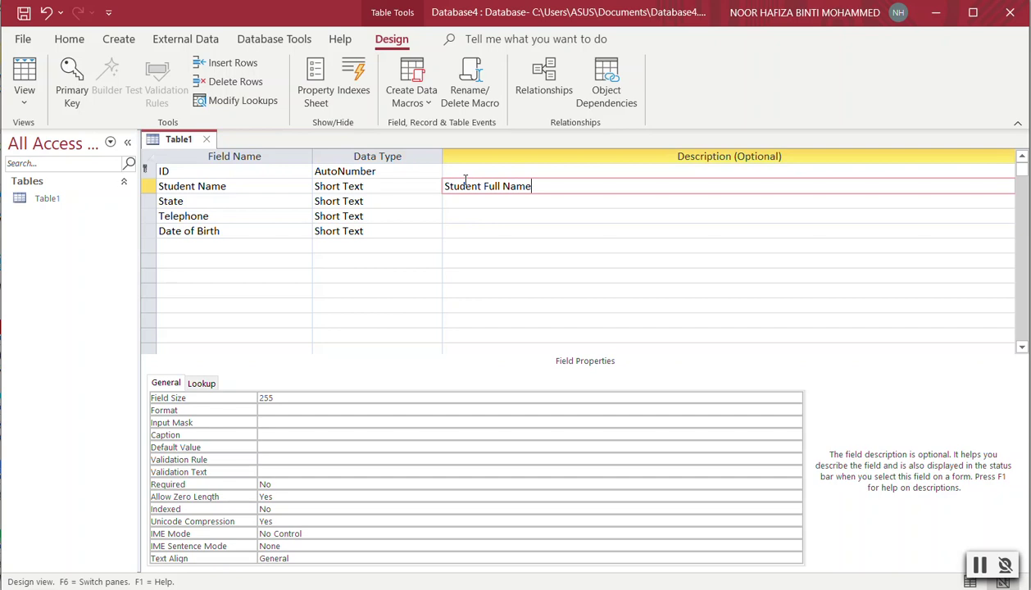
left_click(476, 201)
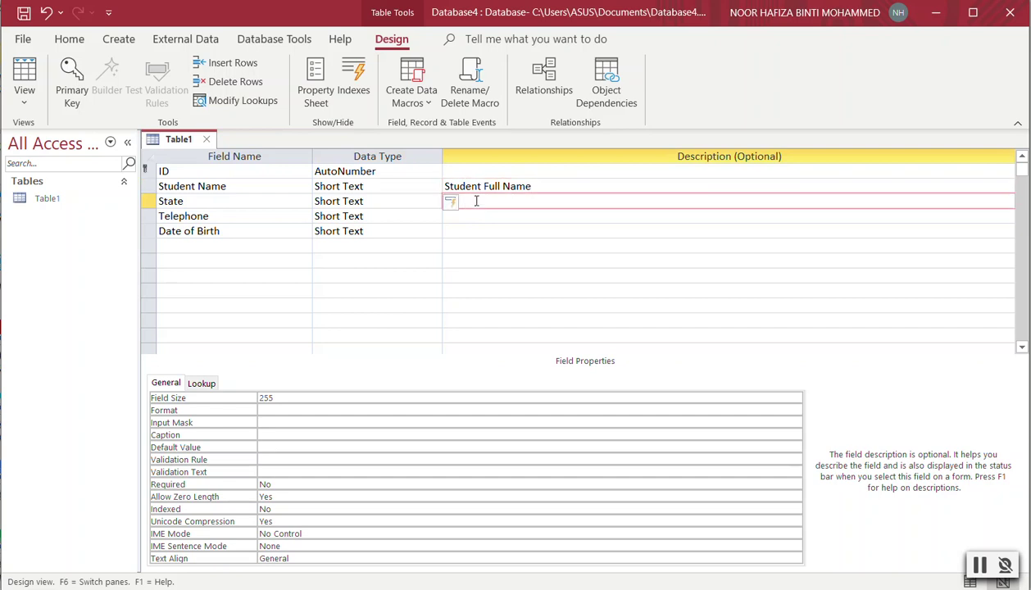
type("State of the Student")
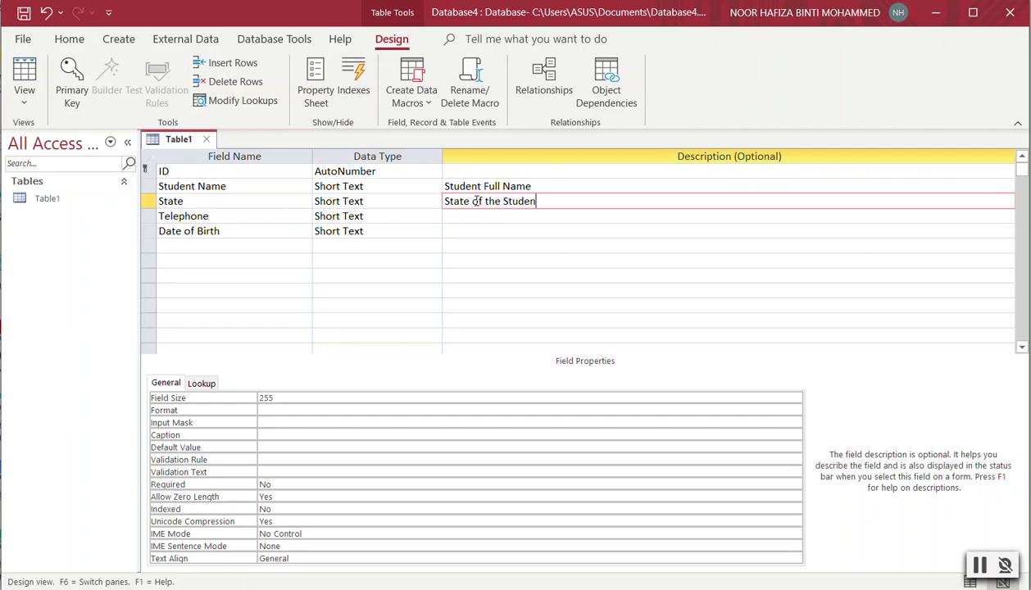
left_click(479, 218)
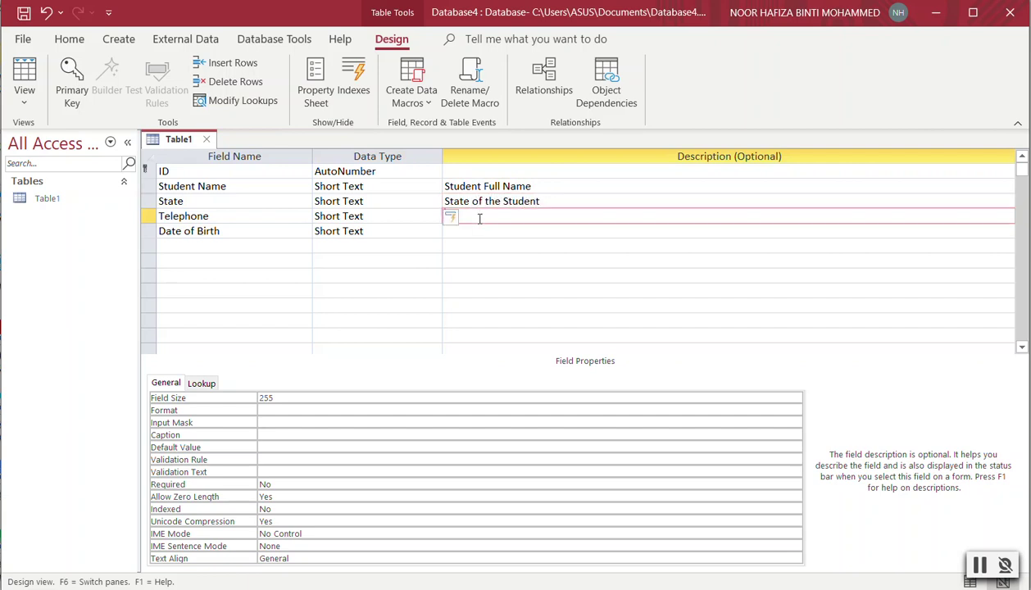
type("Telephone Number")
left_click(393, 217)
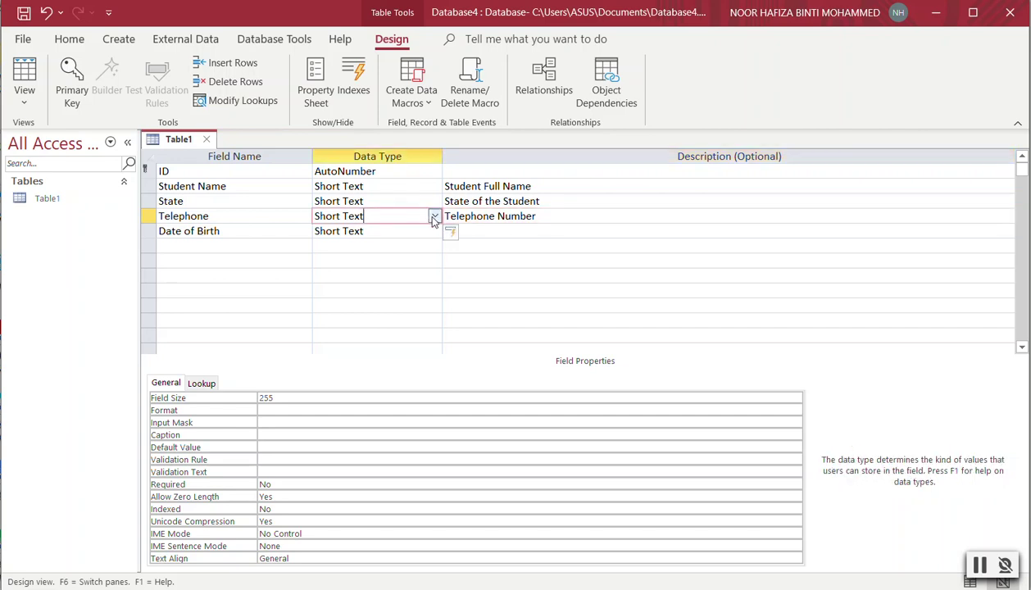
Change the Student Name data type to Long Text and Date of Birth to Date/Time.
left_click(434, 216)
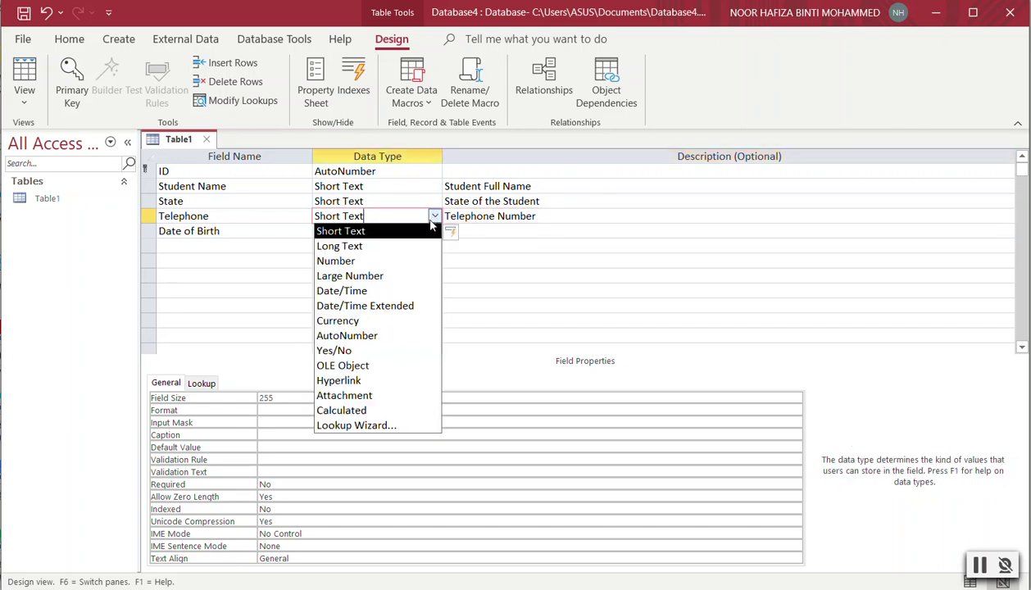
left_click(402, 189)
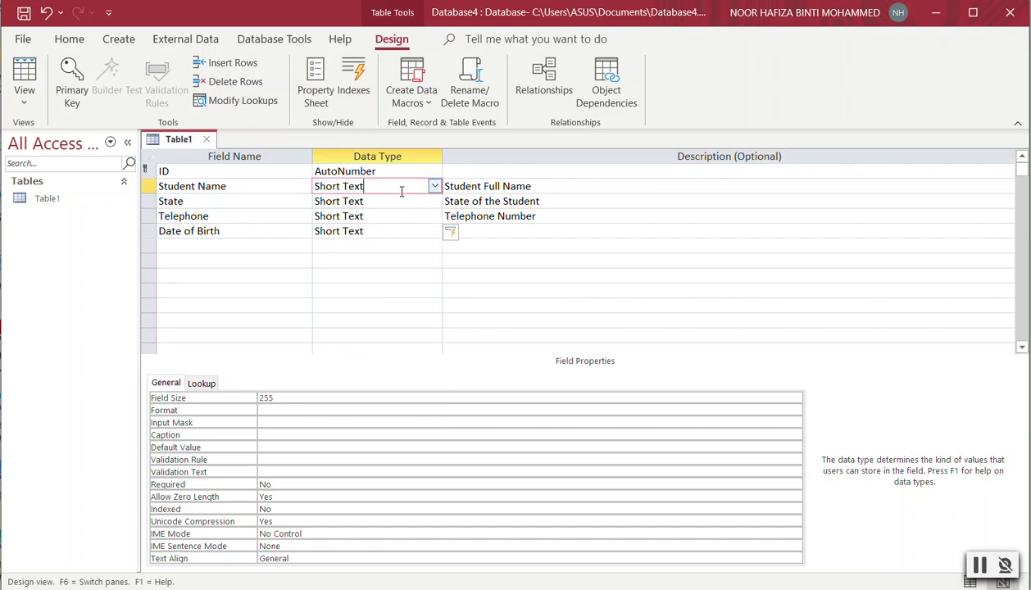
left_click(434, 187)
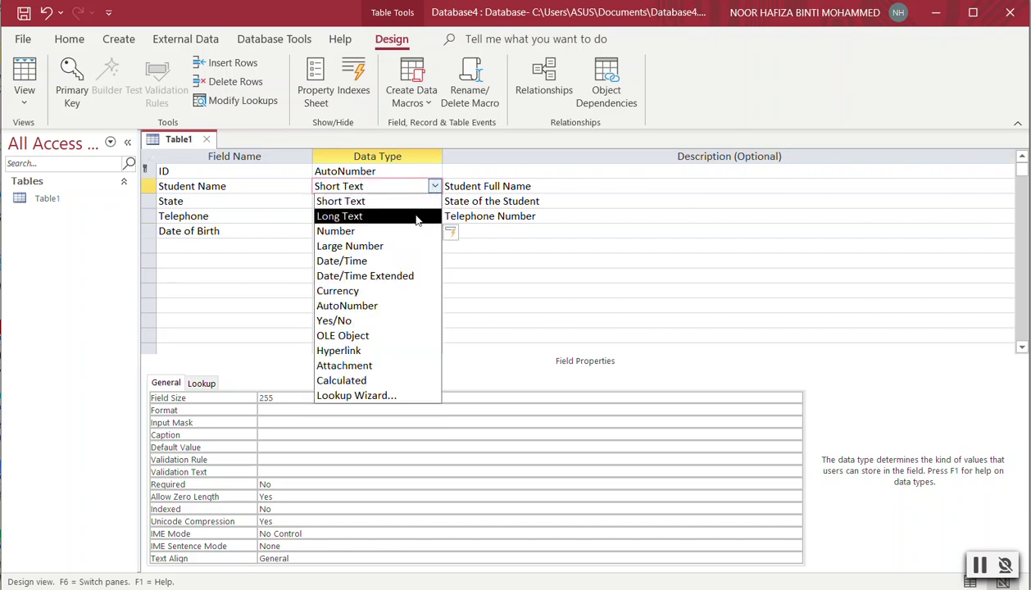
left_click(418, 215)
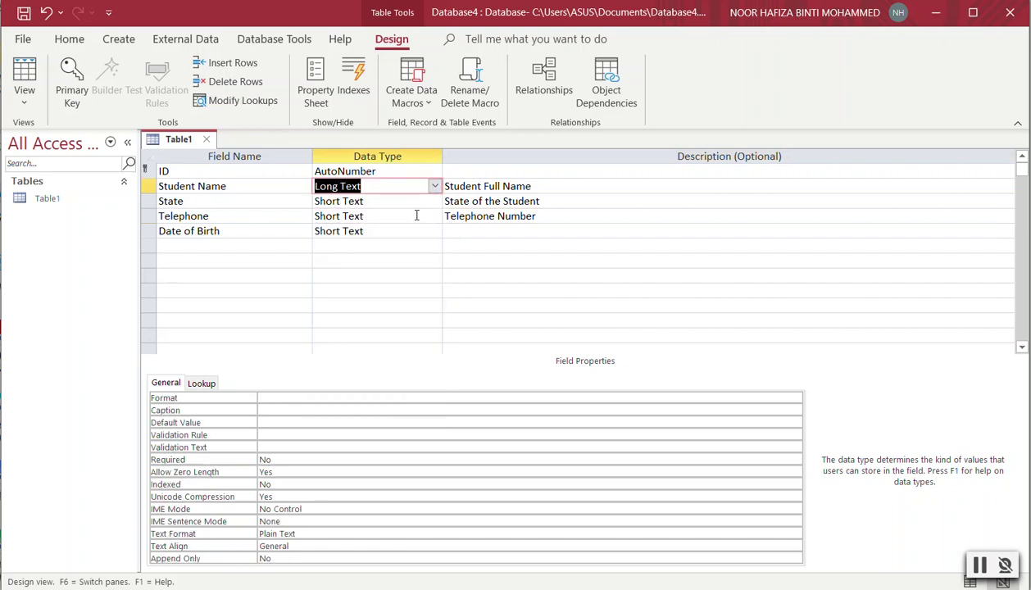
left_click(434, 231)
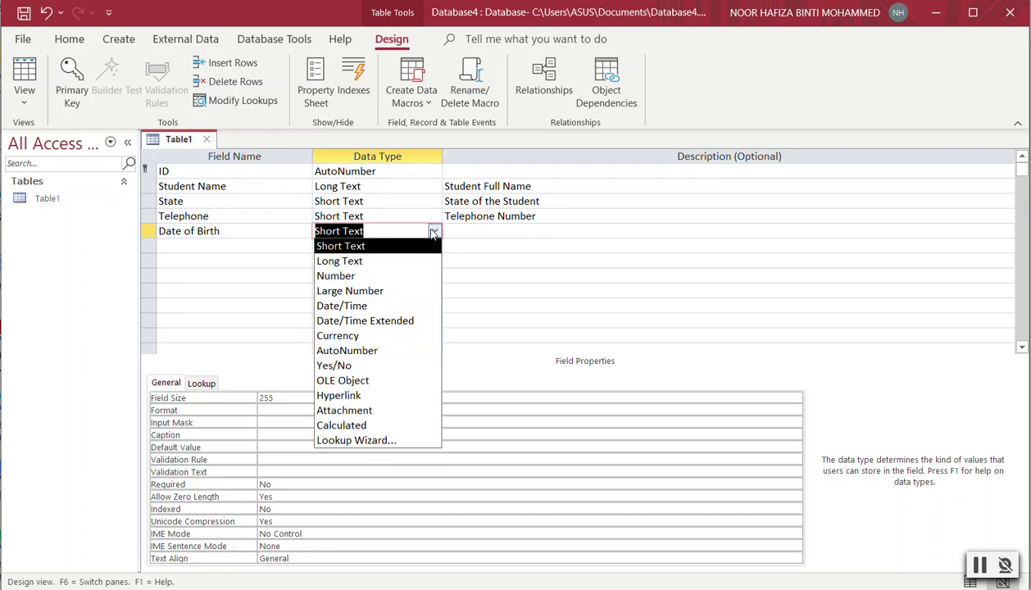
left_click(386, 308)
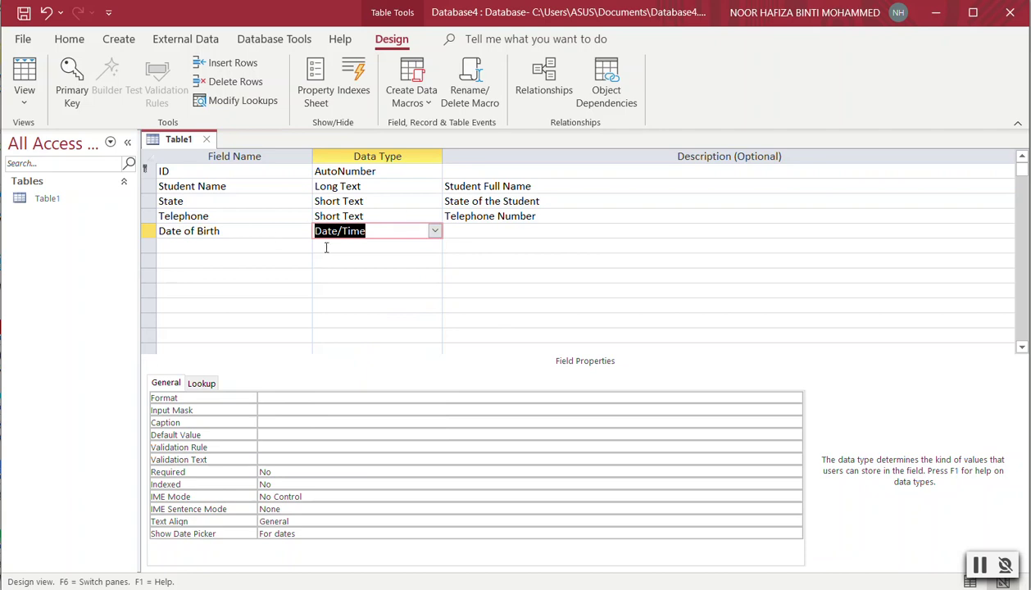
left_click(259, 246)
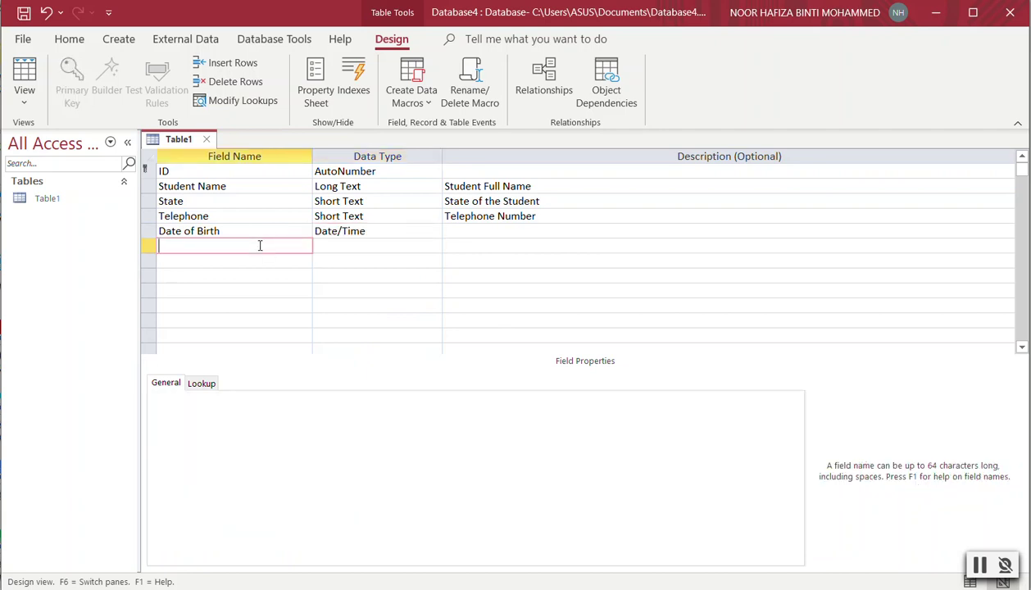
Add an Income Number field with Currency format and description 'Parents Income'.
type("Income")
left_click(423, 244)
left_click(435, 246)
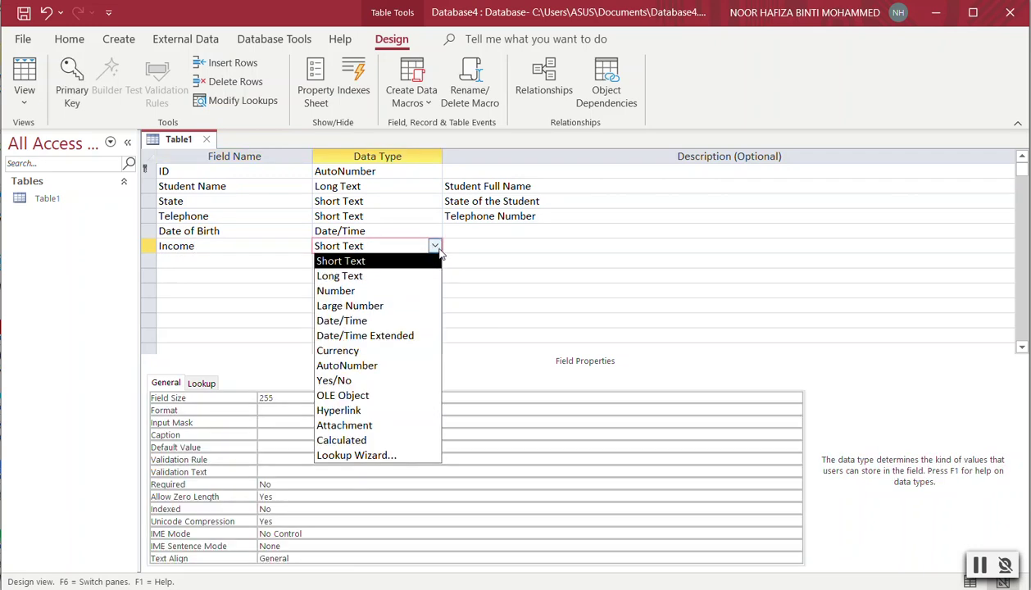
left_click(397, 290)
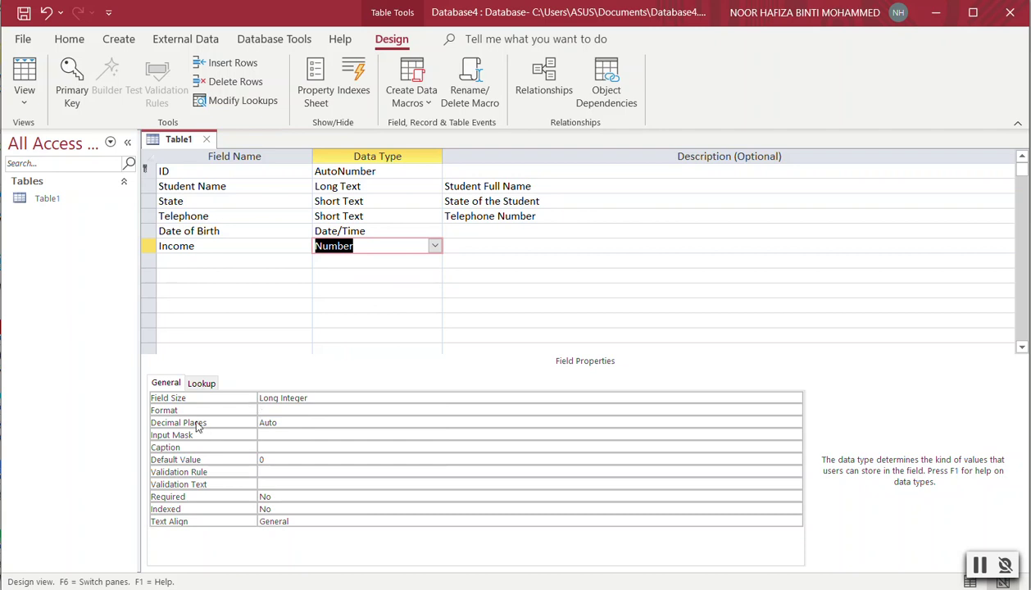
left_click(795, 410)
left_click(796, 411)
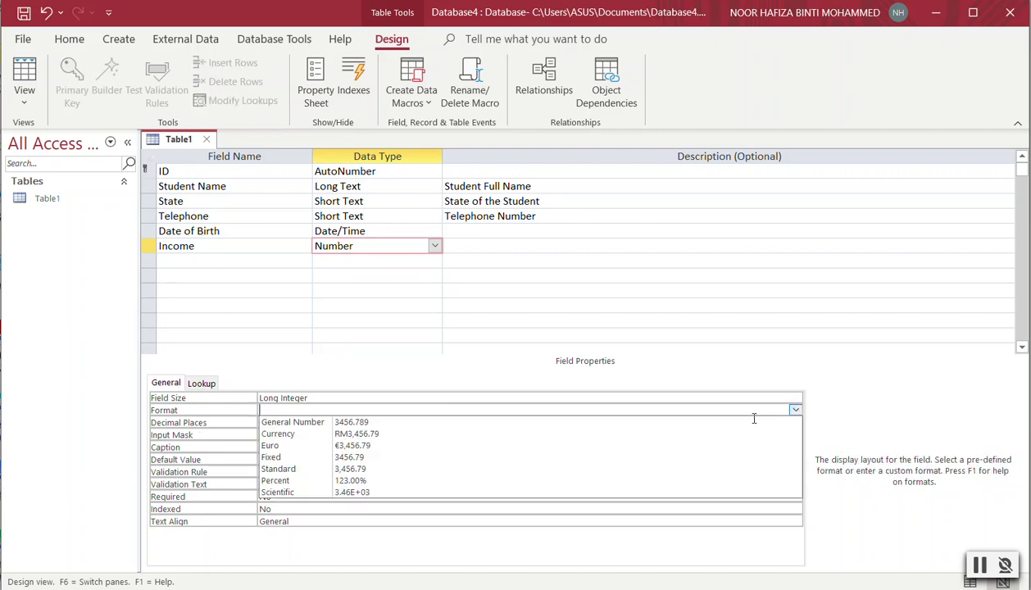
left_click(395, 437)
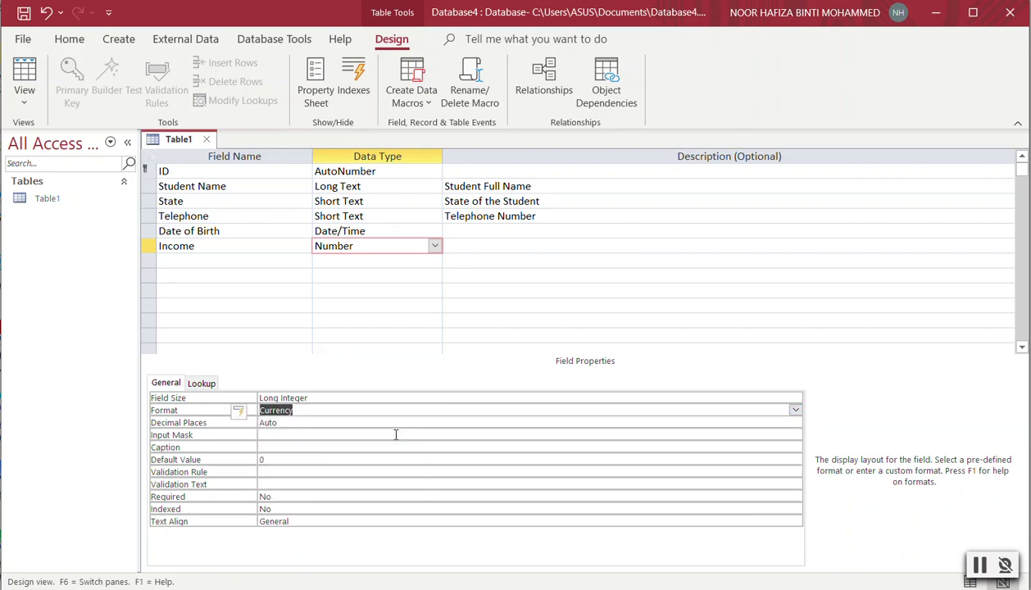
left_click(455, 247)
type("Parents")
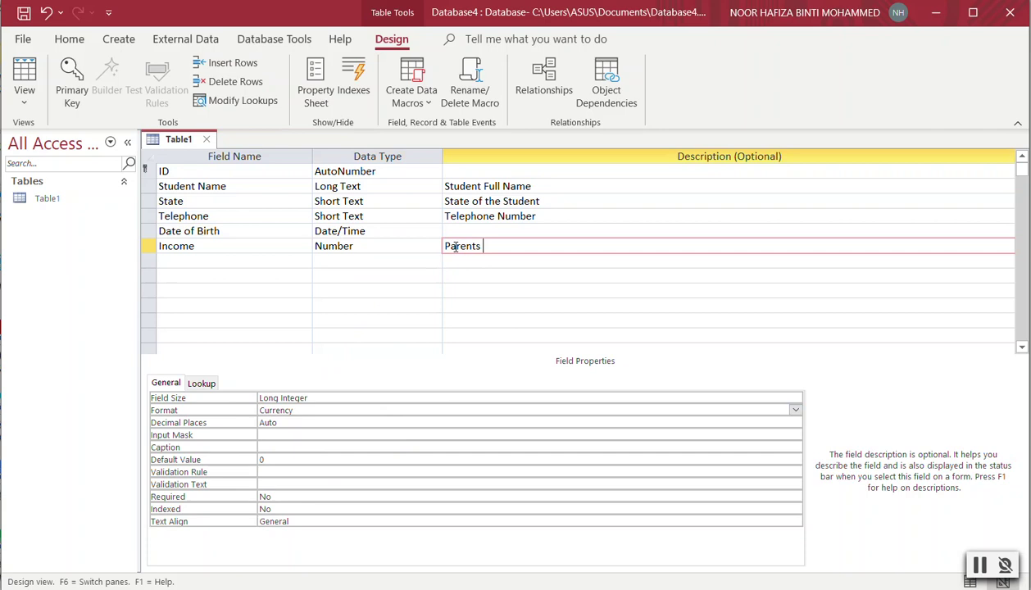
type(" Income")
Describe Date of Birth as 'Date of the birth' and format it as Short Date.
left_click(455, 231)
type("Date of the vi")
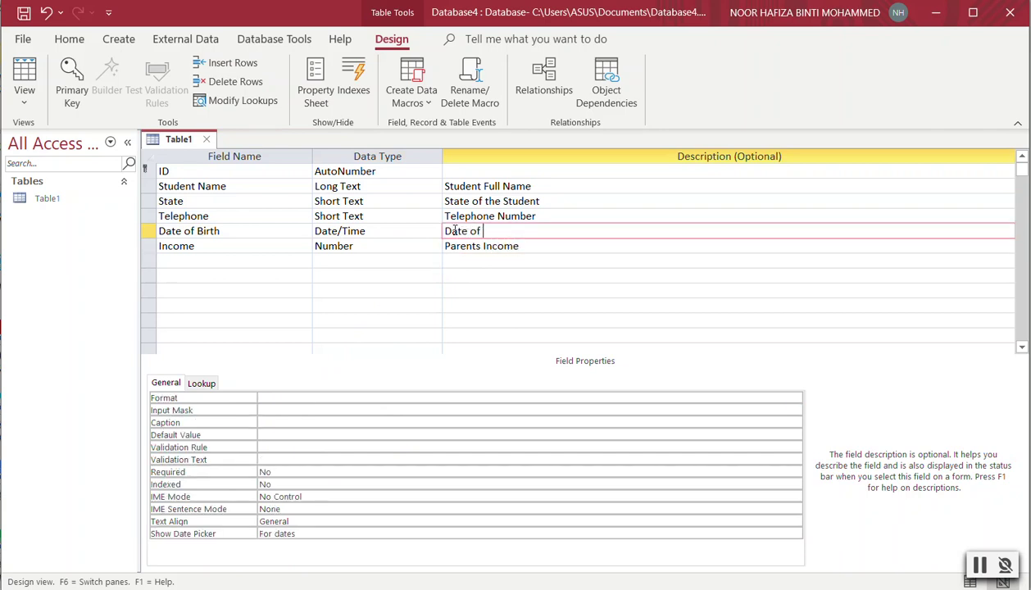
key("BackSpace")
type("birth")
left_click(388, 232)
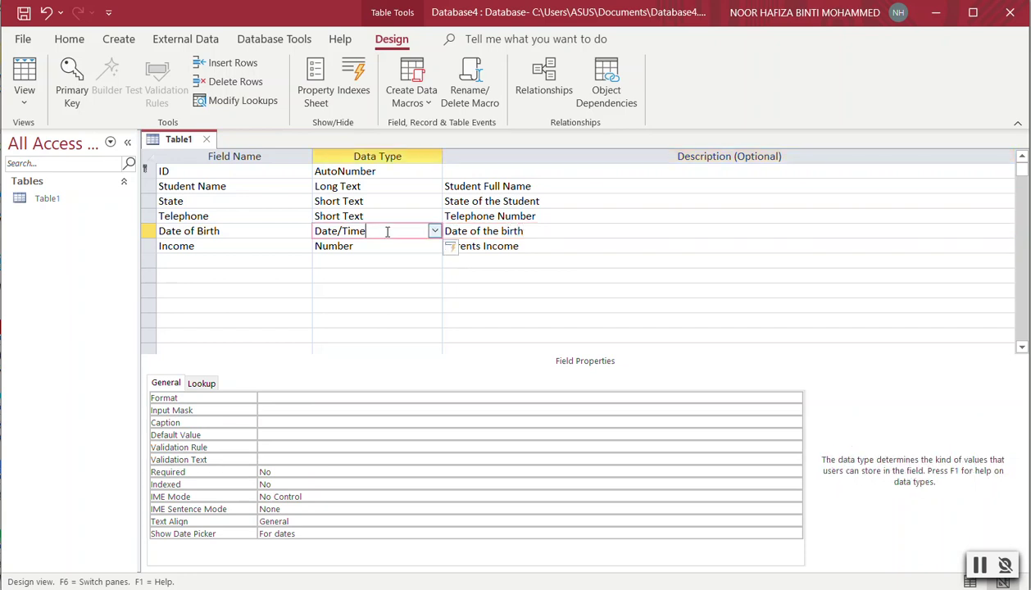
left_click(794, 398)
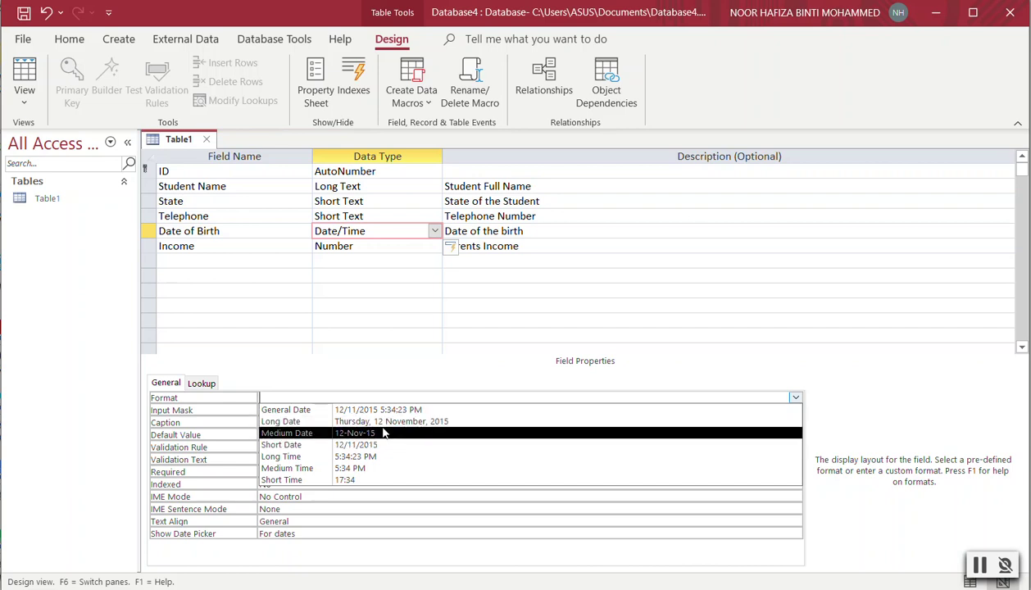
left_click(385, 443)
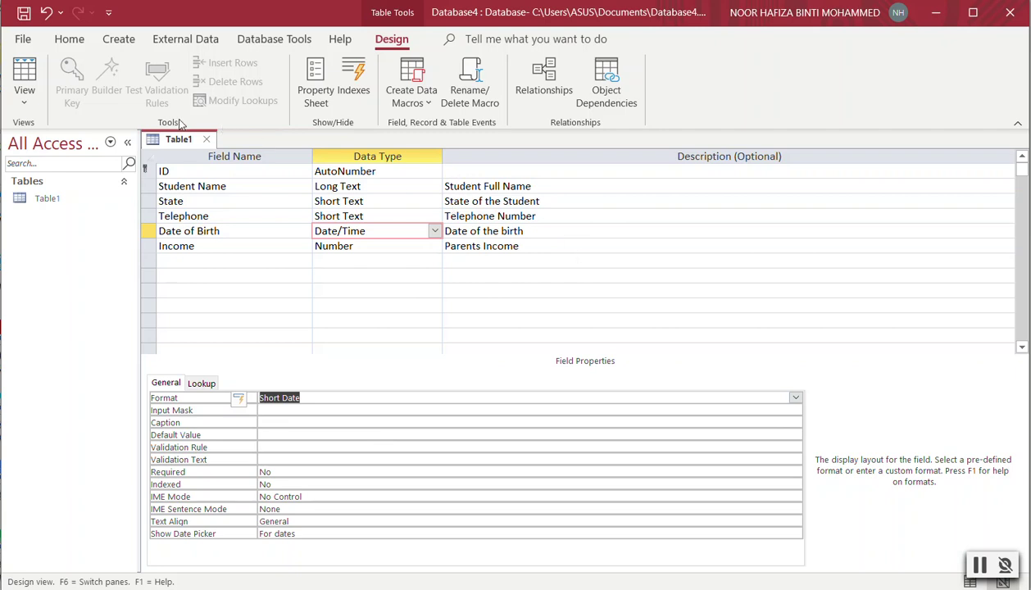
Save Table1 and show it in Datasheet View, with Income displaying RM0.00.
left_click(24, 101)
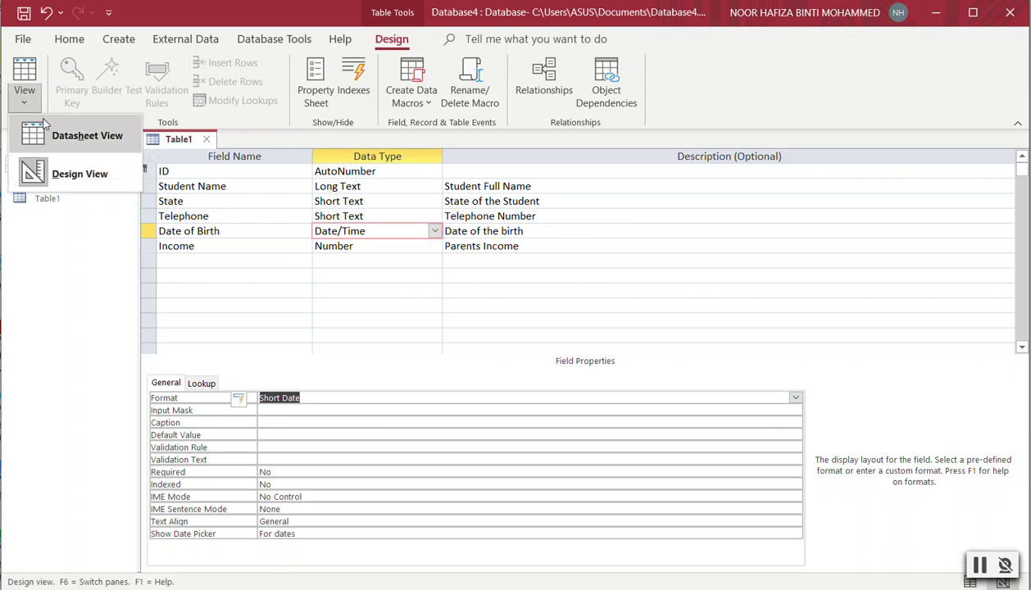
left_click(48, 130)
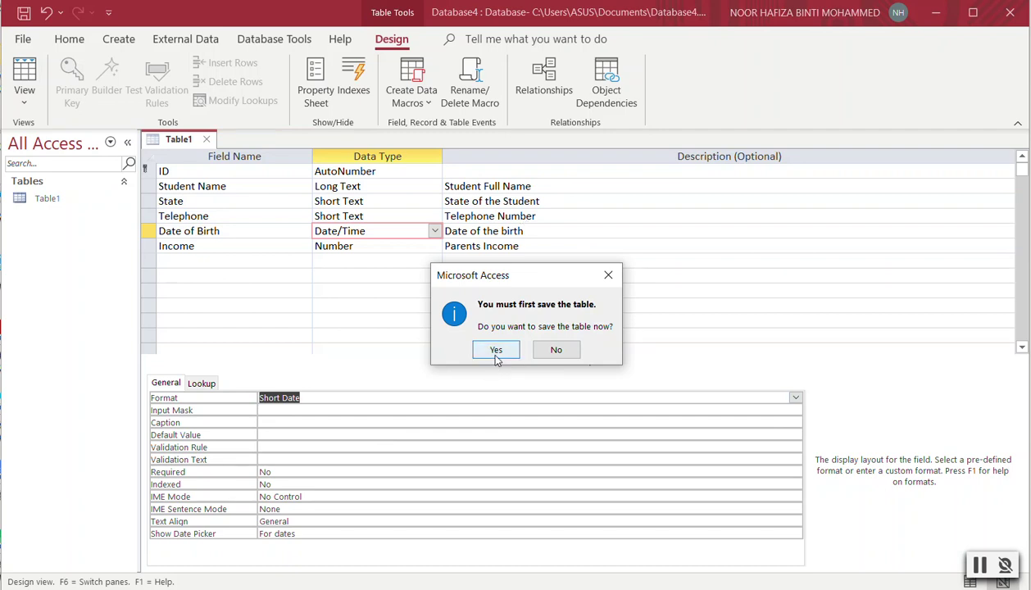
left_click(496, 351)
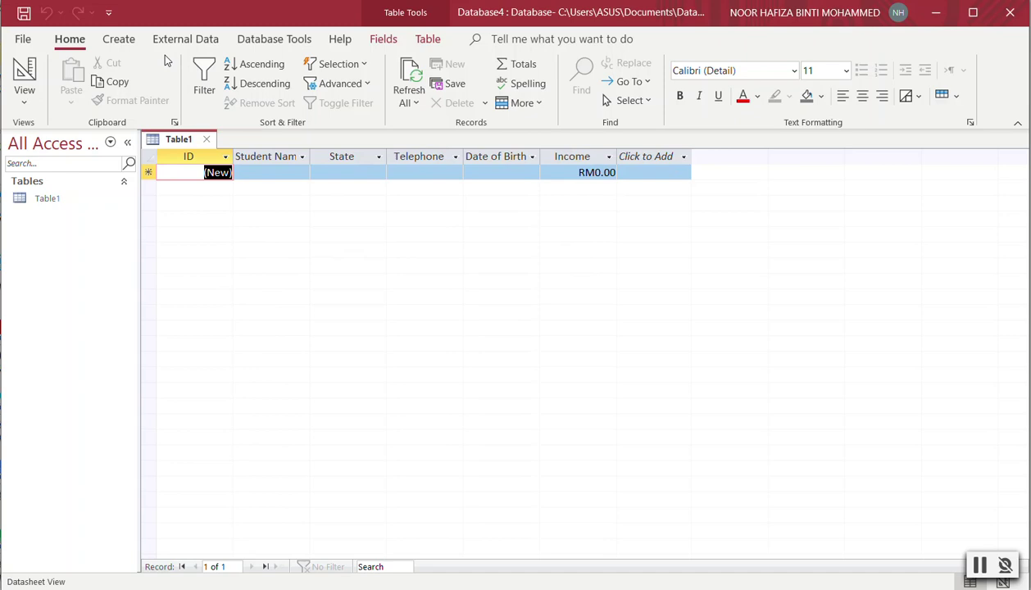
Generate an automatic form from Table1 containing all six fields.
left_click(119, 39)
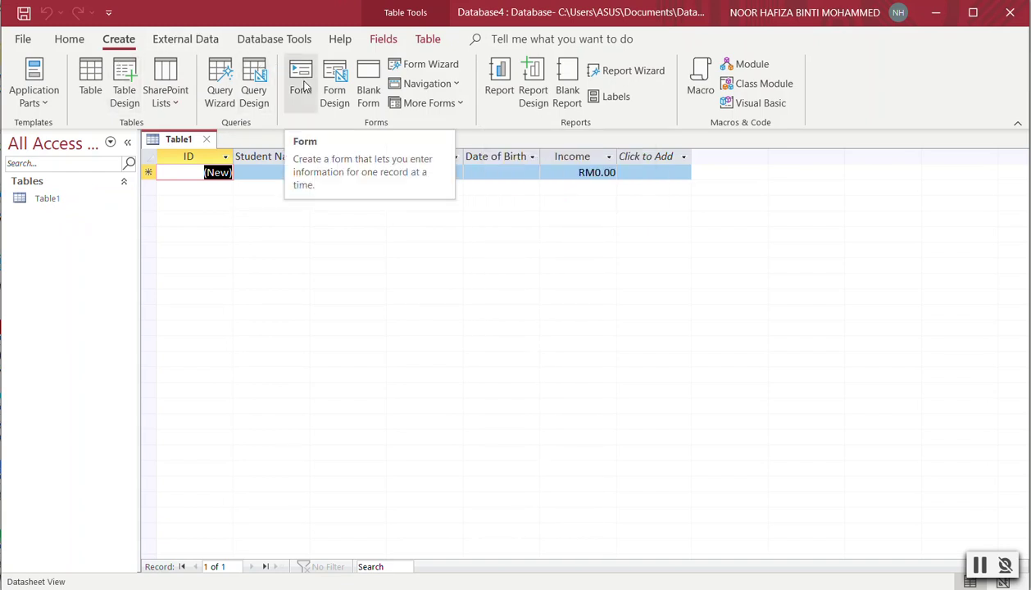
left_click(301, 85)
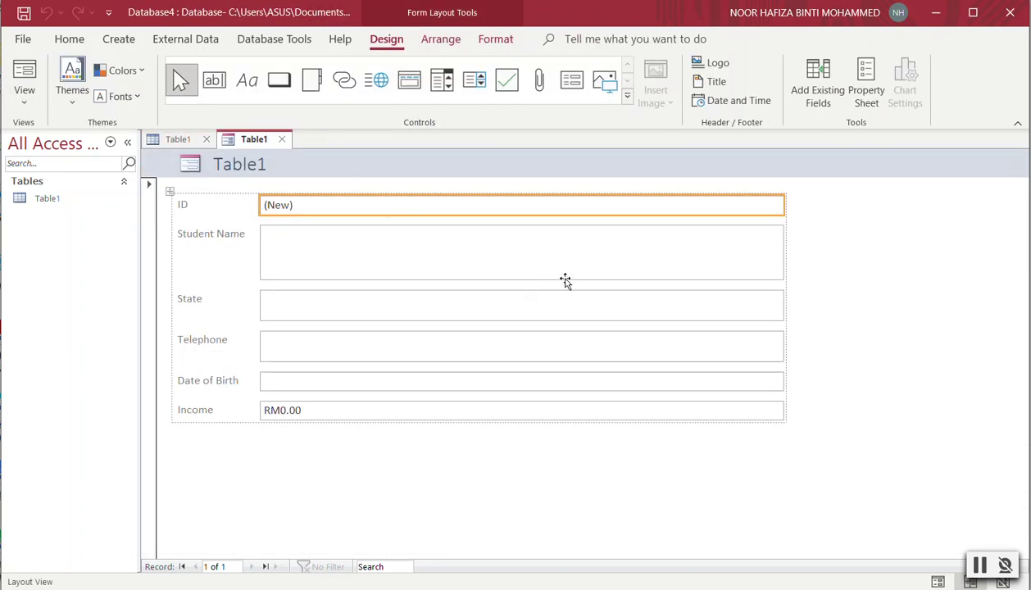
Switch the Table1 form among Form View, Layout View and Design View.
left_click(937, 582)
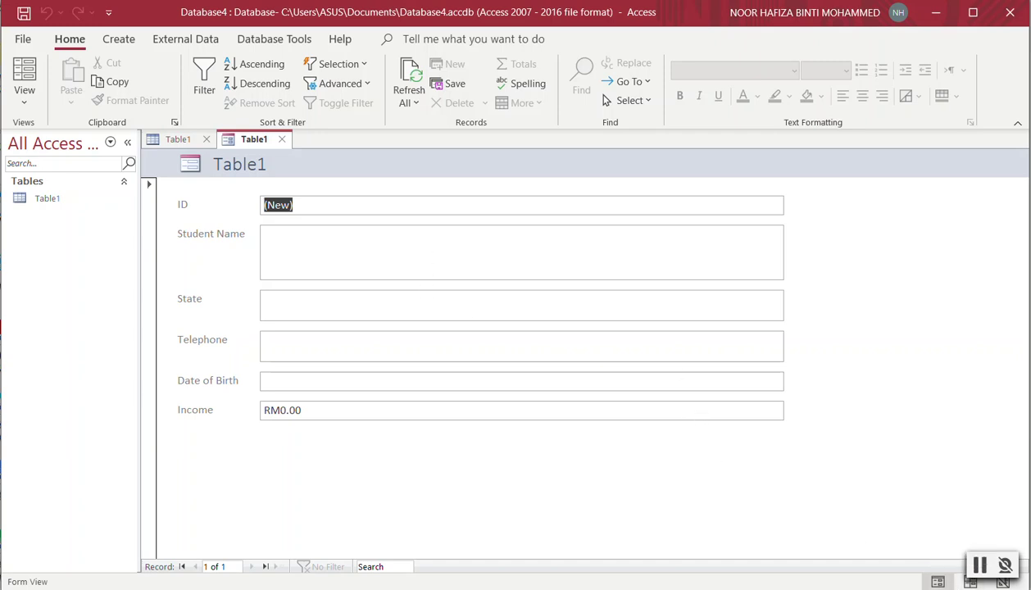
left_click(22, 102)
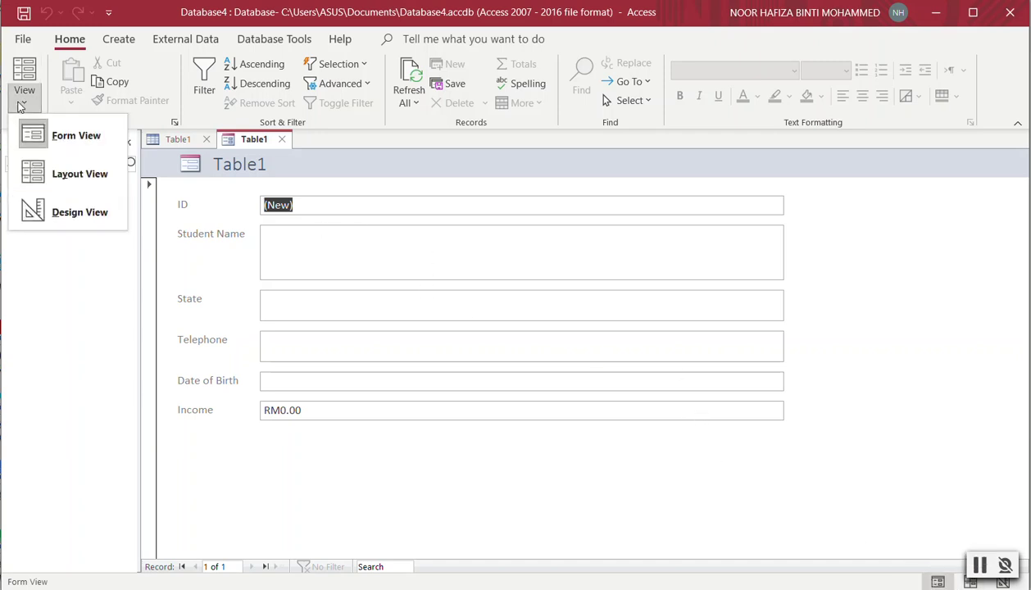
left_click(77, 172)
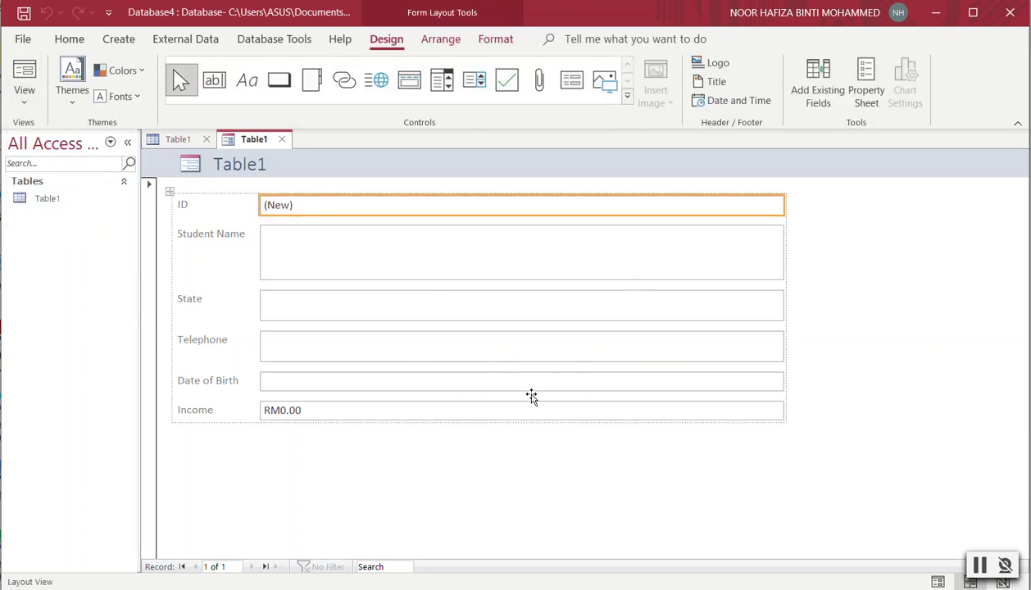
left_click(23, 92)
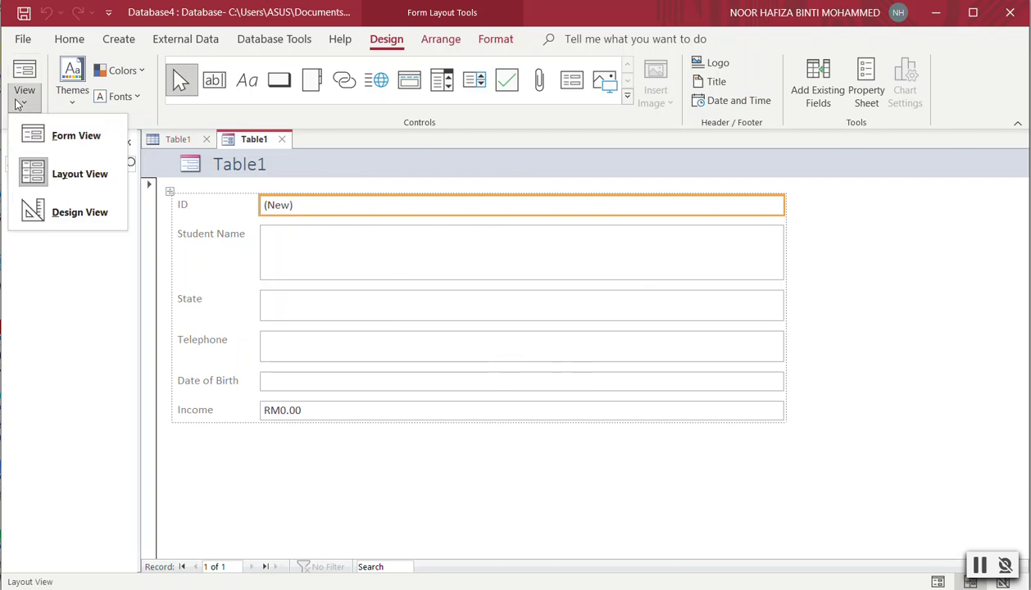
left_click(96, 214)
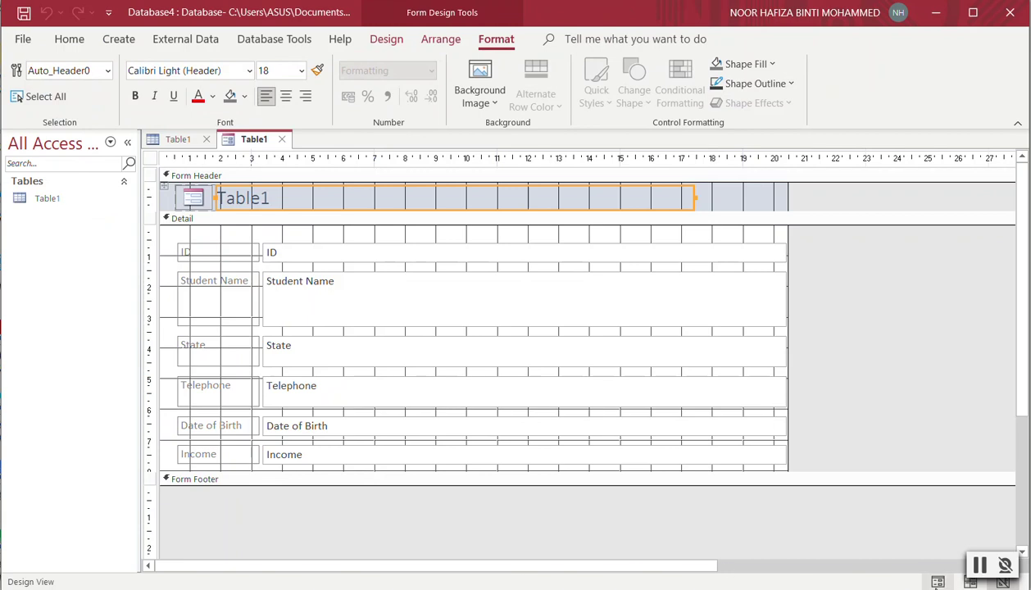
left_click(938, 582)
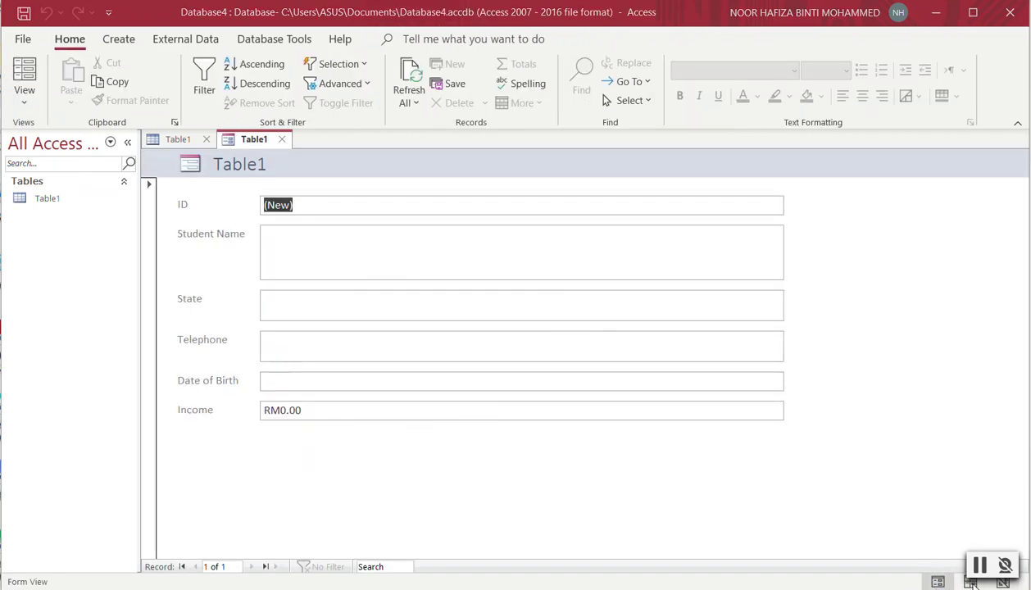
left_click(25, 103)
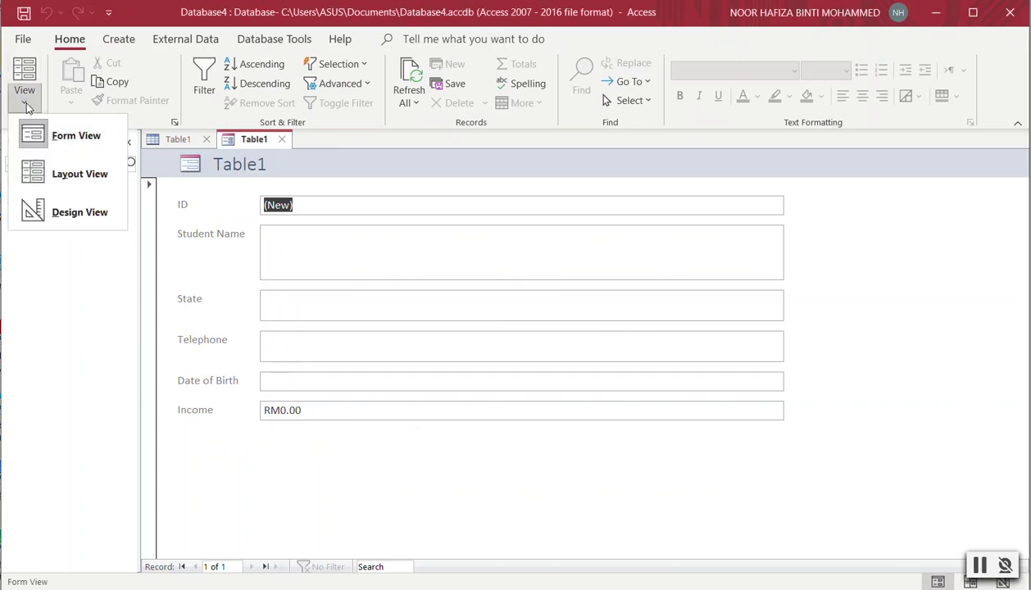
left_click(62, 179)
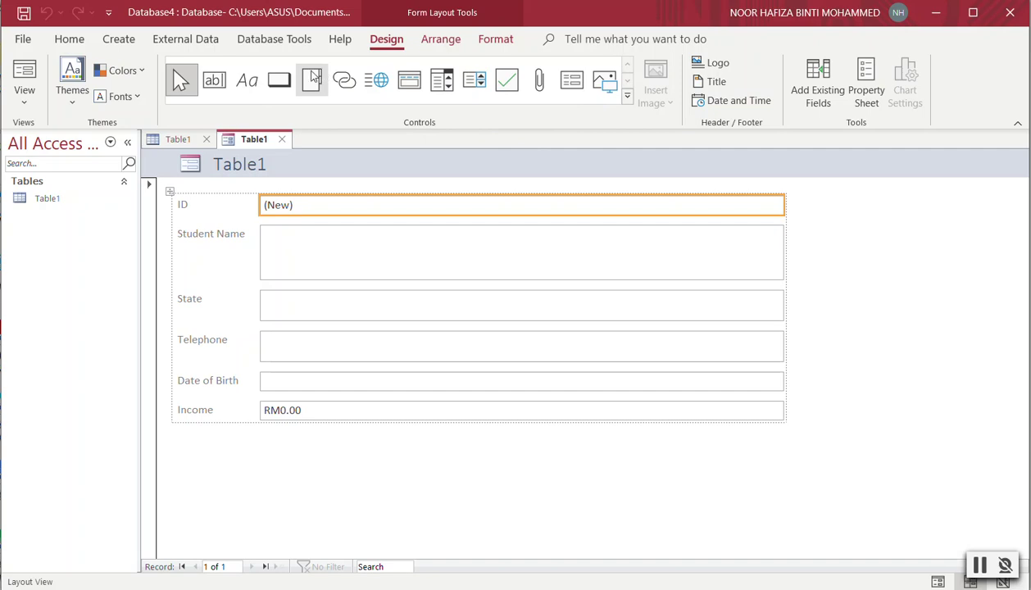
Place a command button below Income and choose the Record Operations category.
left_click(280, 82)
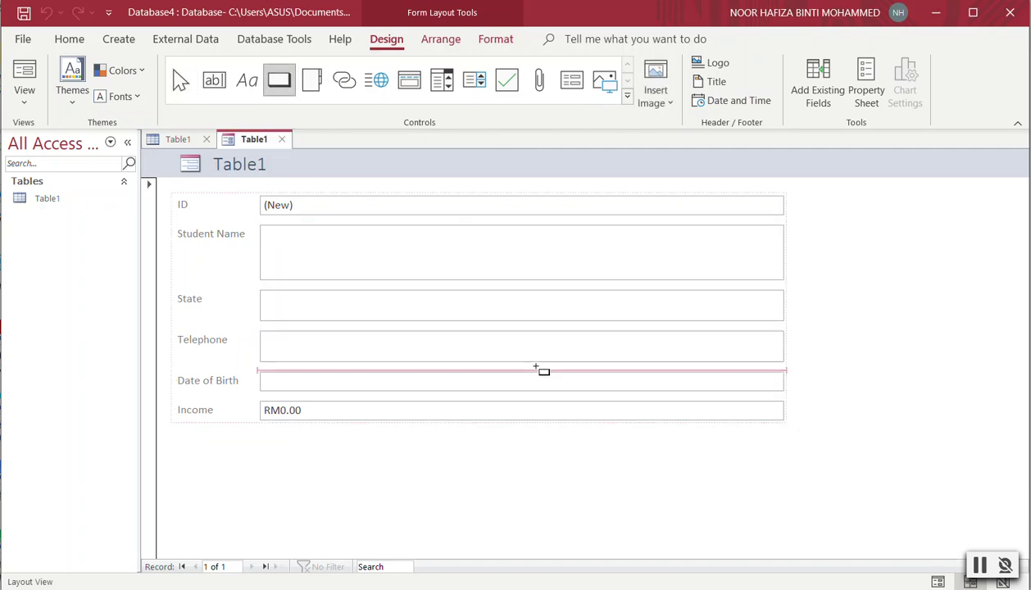
left_click(537, 433)
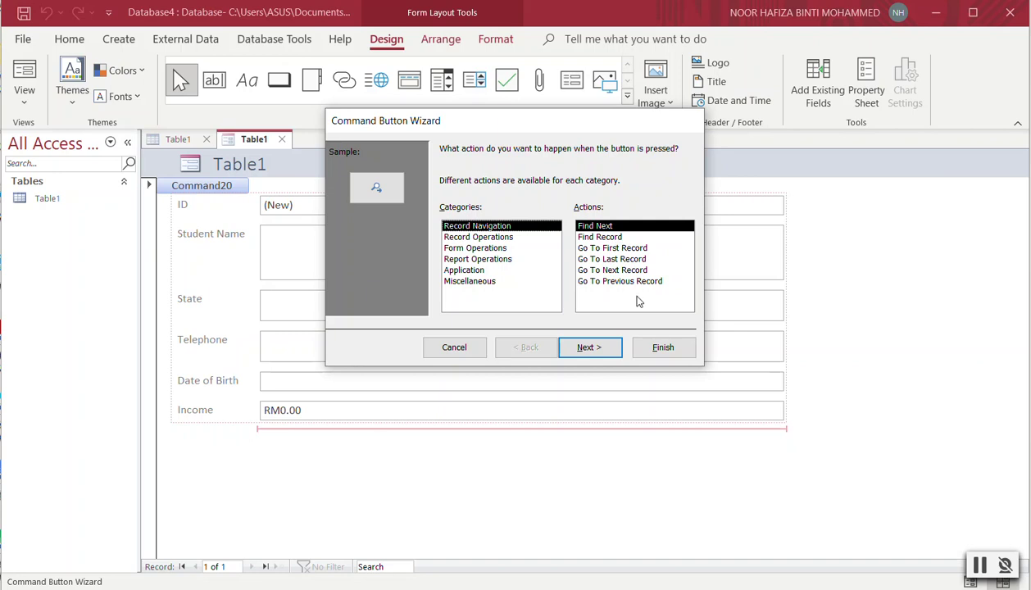
left_click(482, 238)
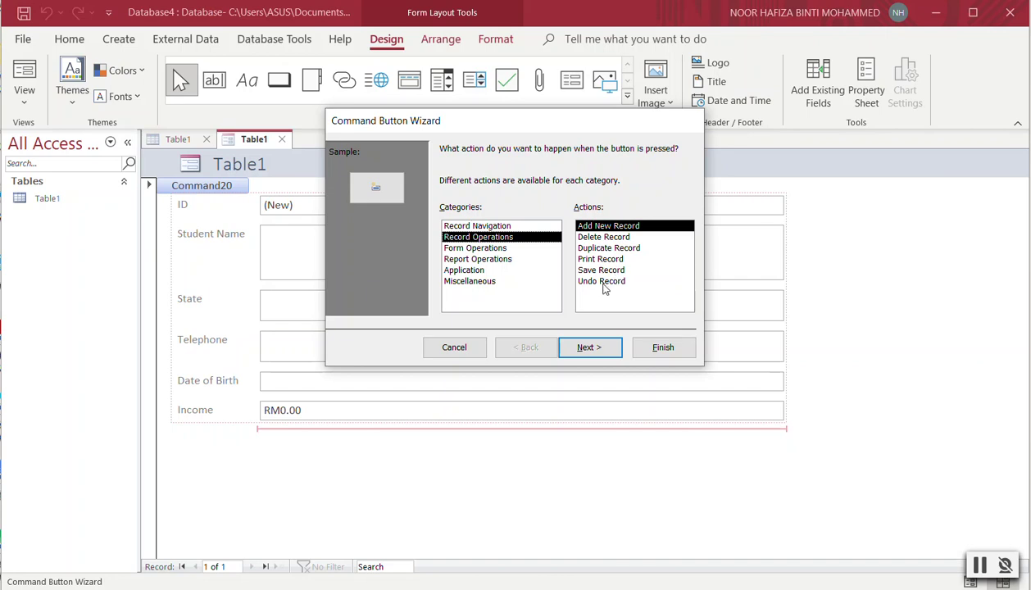
left_click(484, 250)
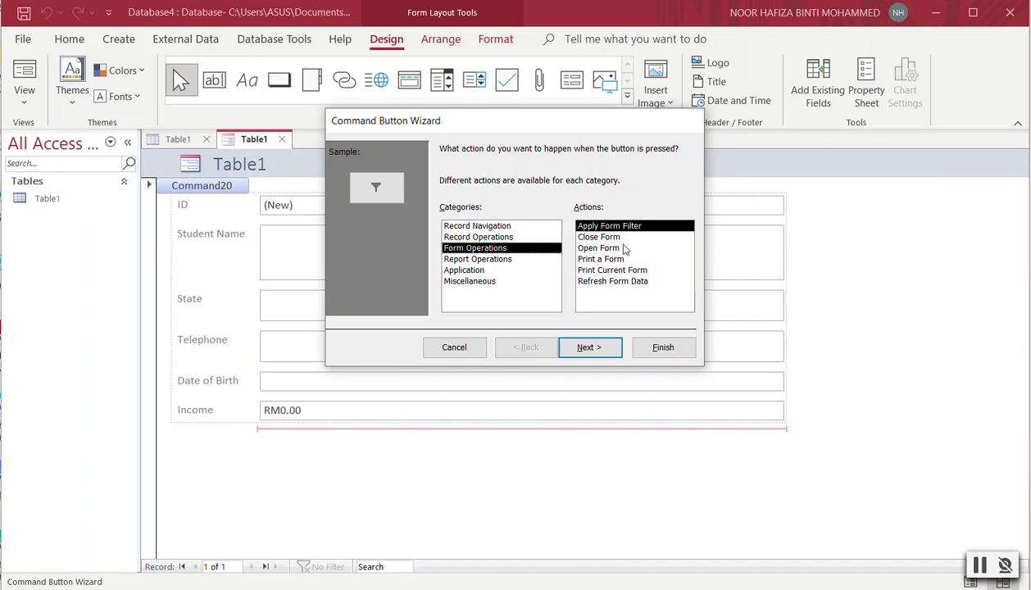
left_click(495, 259)
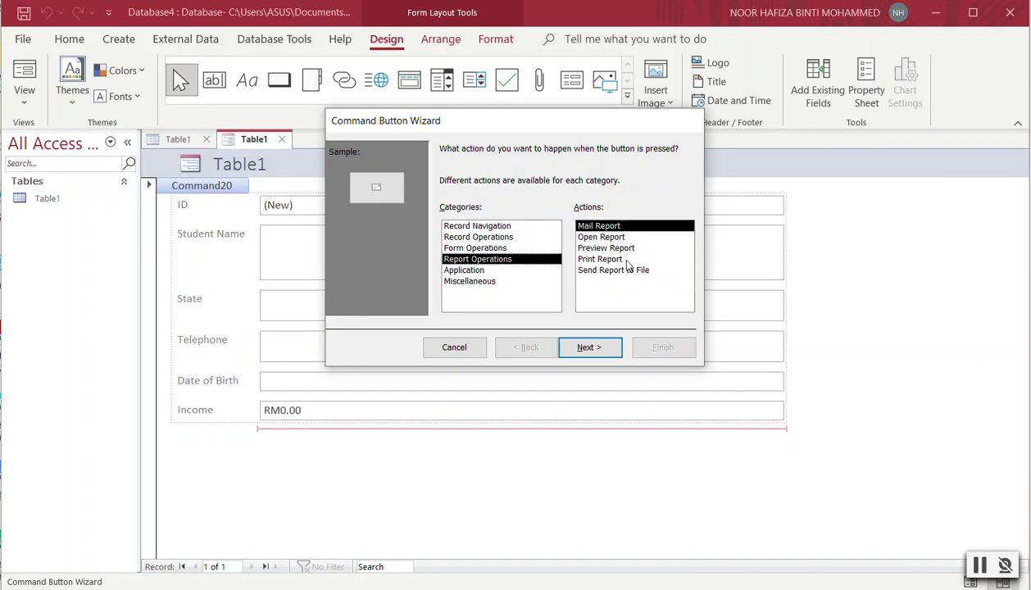
left_click(463, 272)
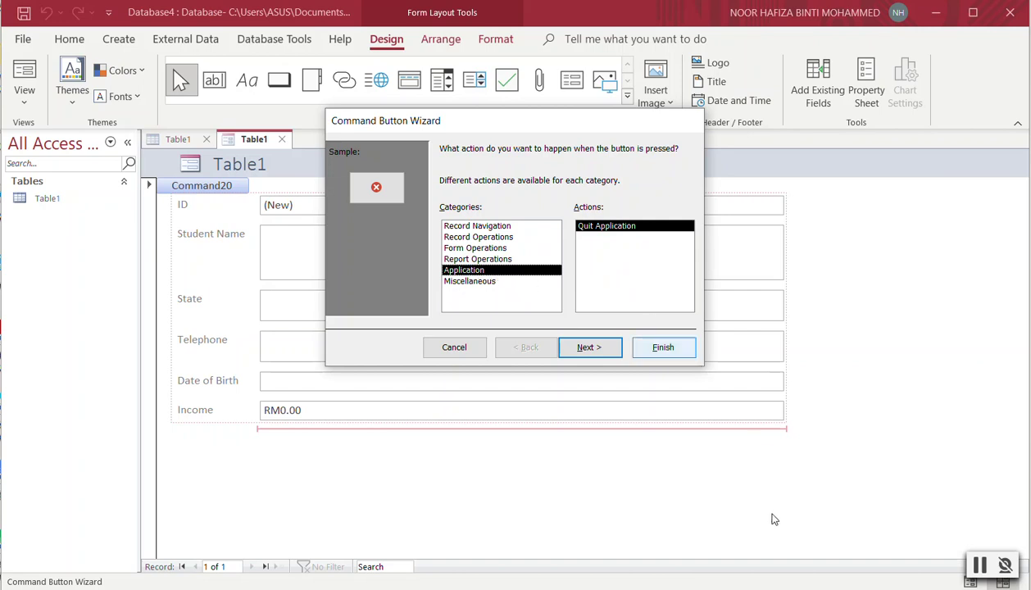
left_click(488, 228)
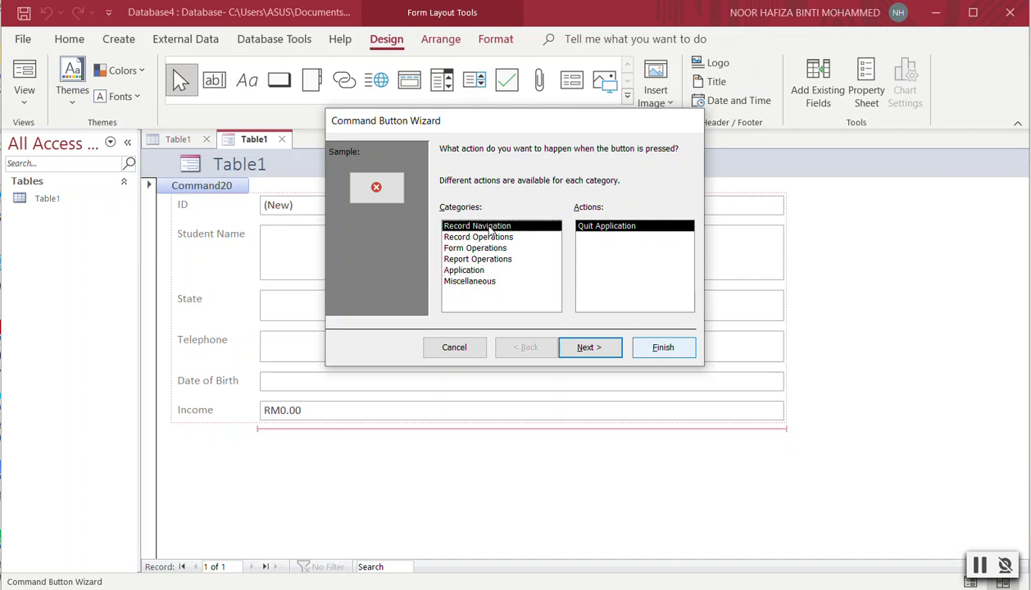
left_click(477, 237)
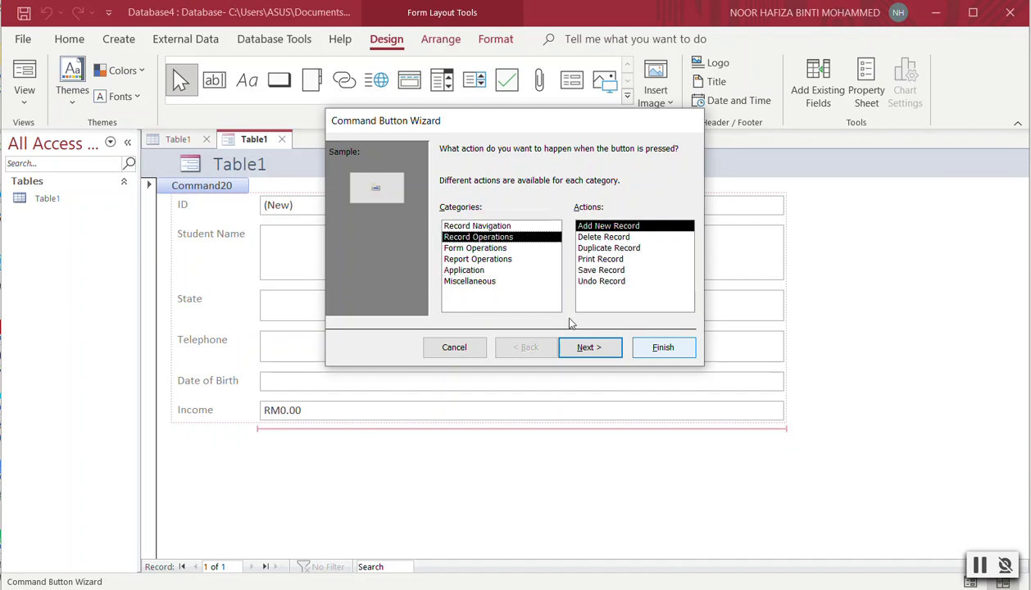
left_click(587, 347)
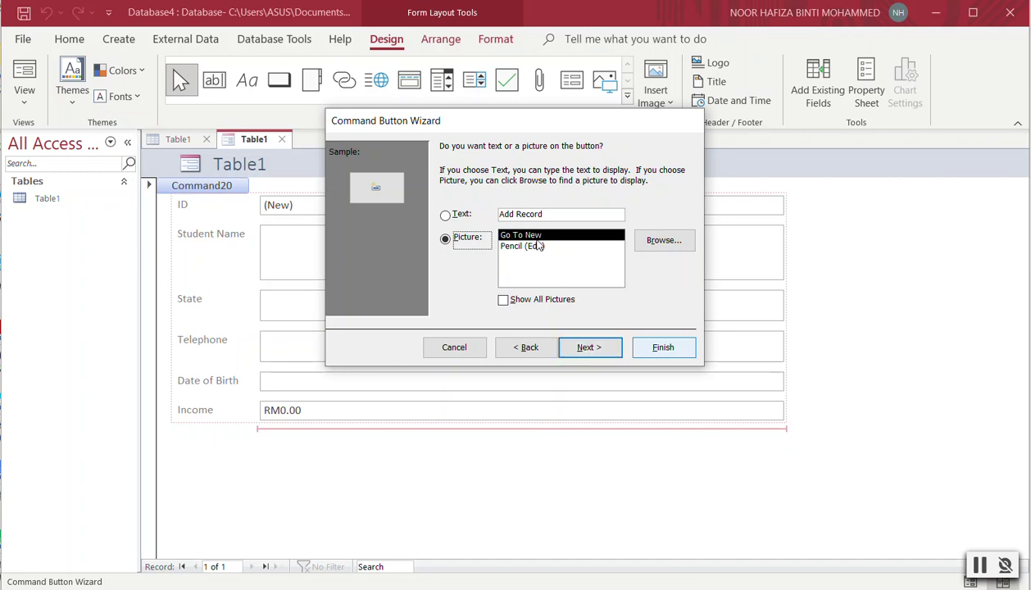
Give the button the text caption 'ADD', name it ADD, and finish the wizard.
left_click(445, 216)
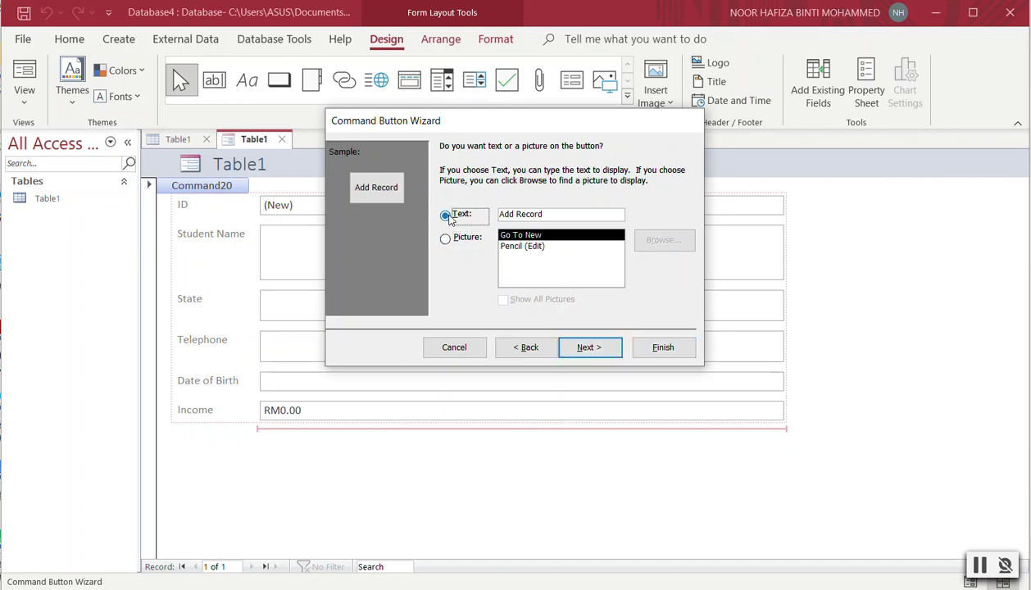
left_click(457, 213)
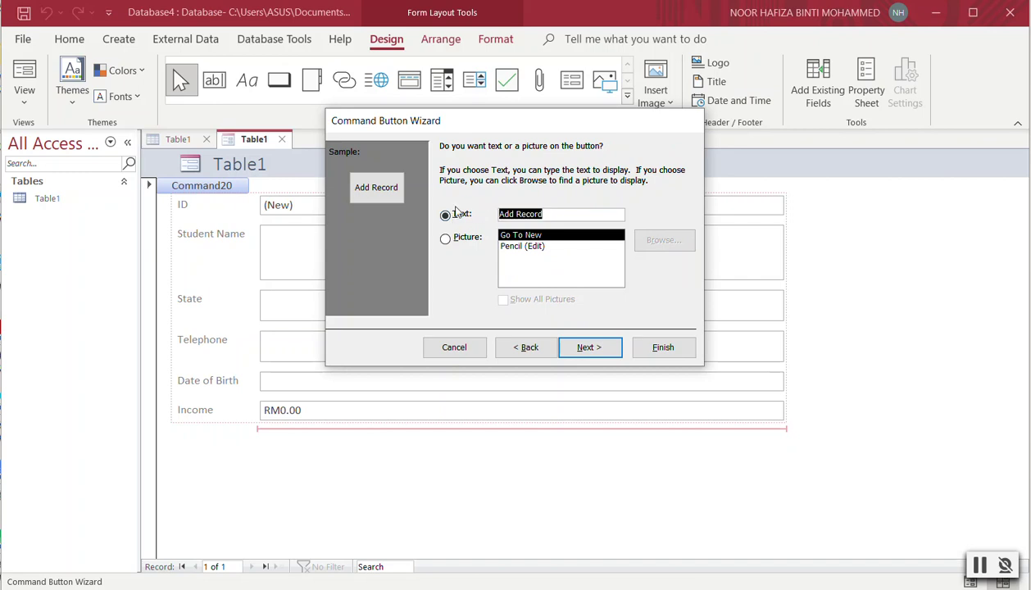
key("Caps_Lock")
type("ADD")
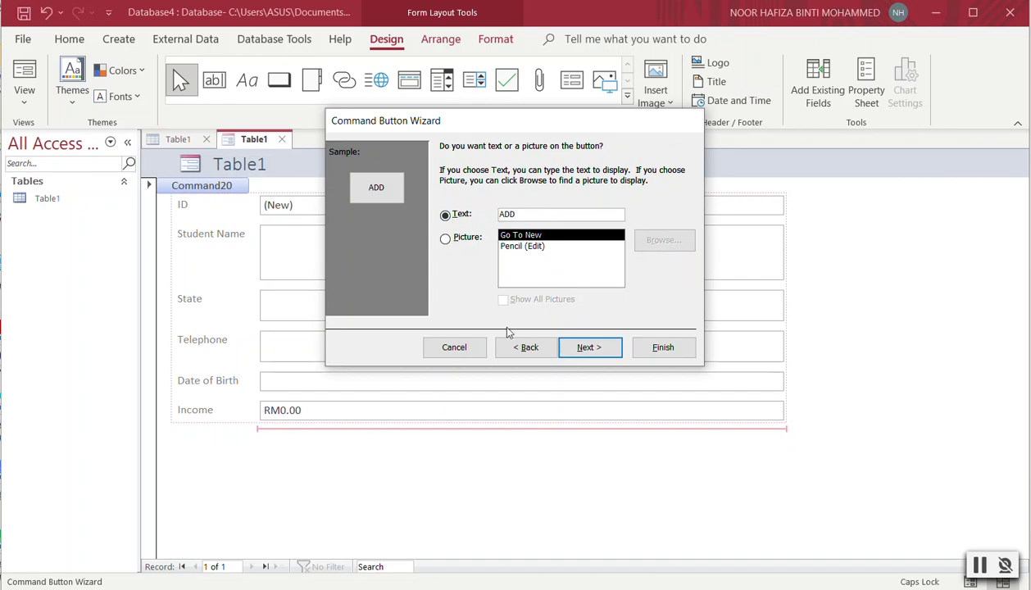
left_click(587, 347)
type("A")
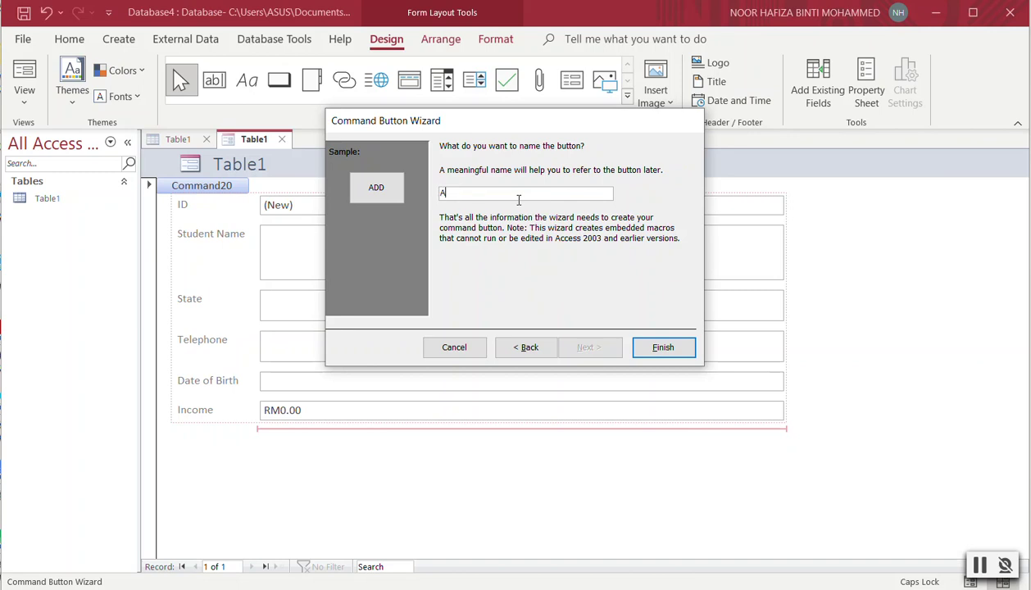
type("DD")
left_click(660, 348)
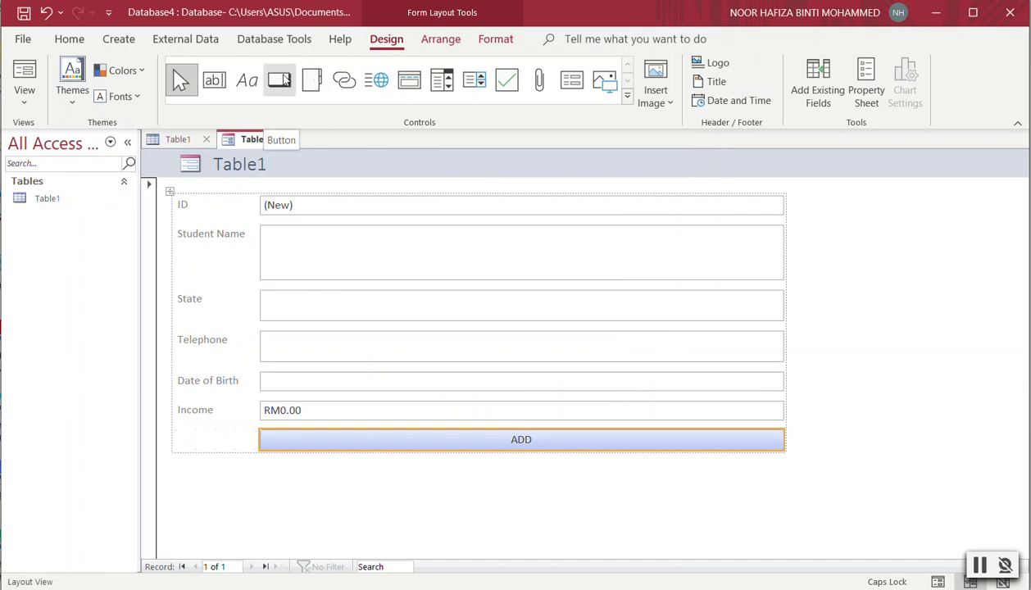
Add a Find Record button captioned SEARCH below ADD, named SEAR.
left_click(281, 80)
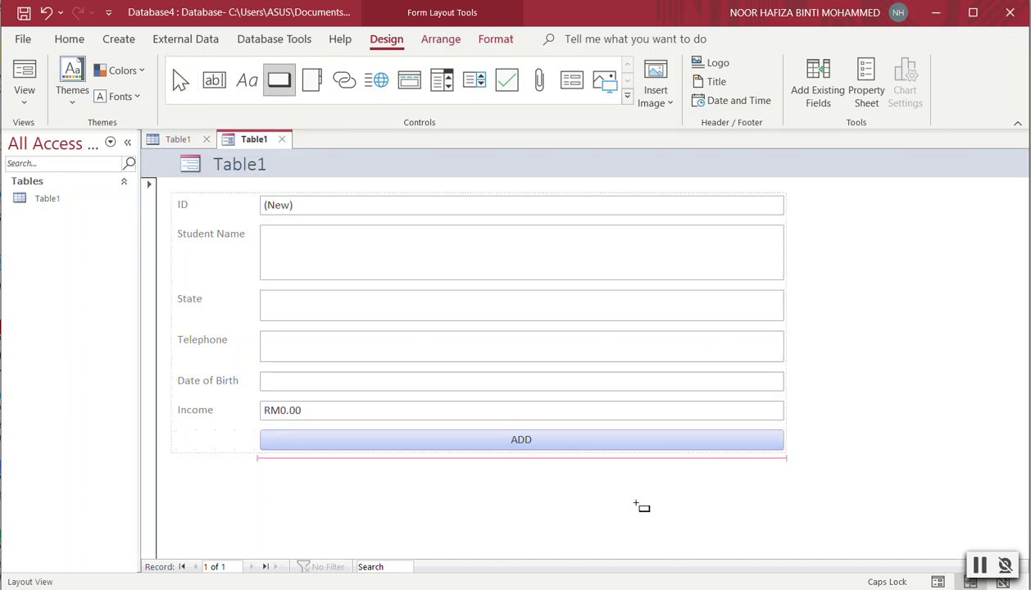
left_click(630, 469)
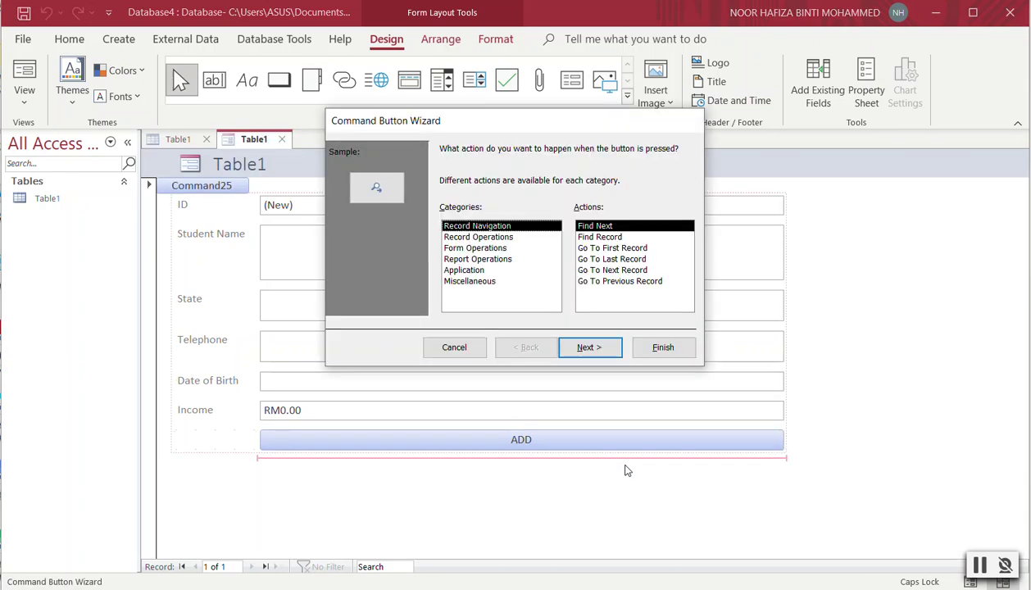
left_click(606, 240)
left_click(606, 350)
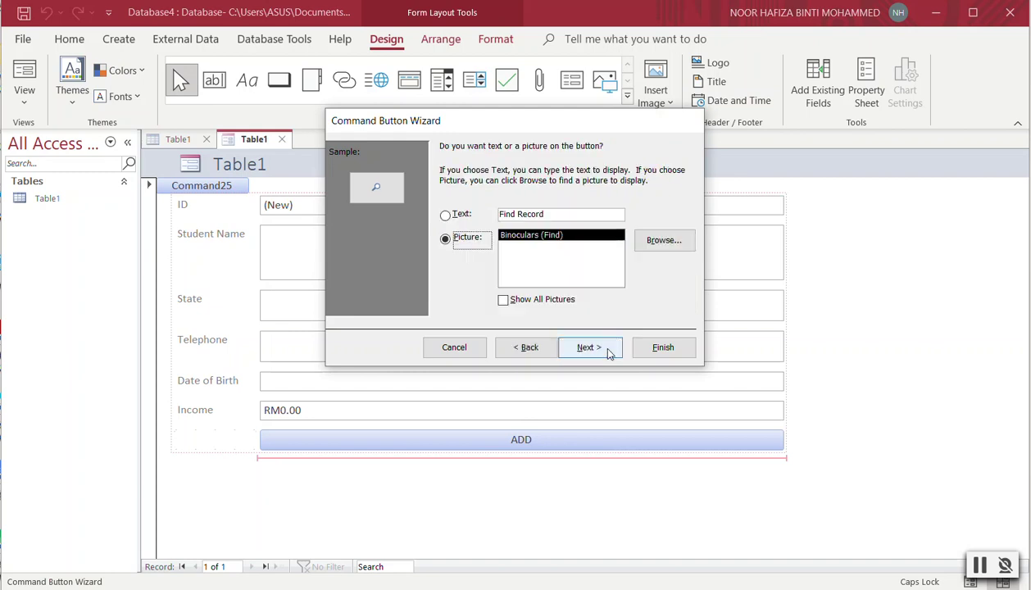
left_click(551, 213)
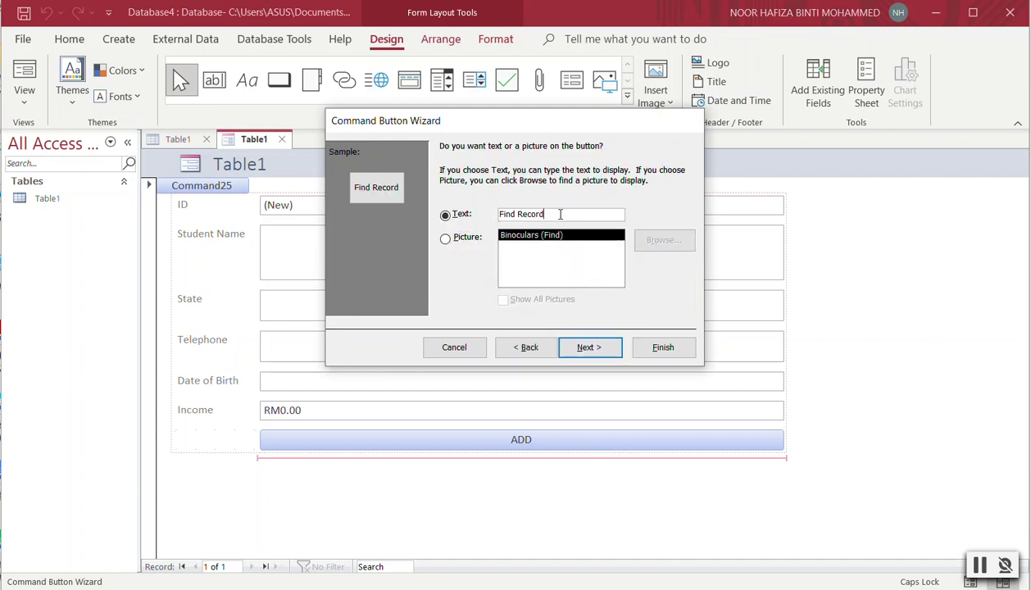
left_click(443, 214)
type("SEARCH")
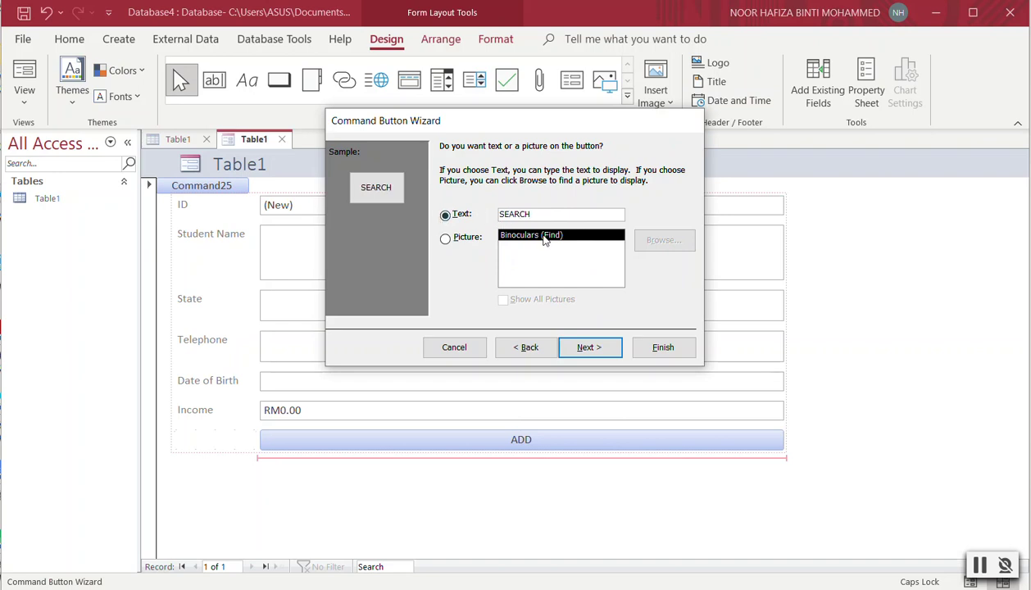
left_click(593, 350)
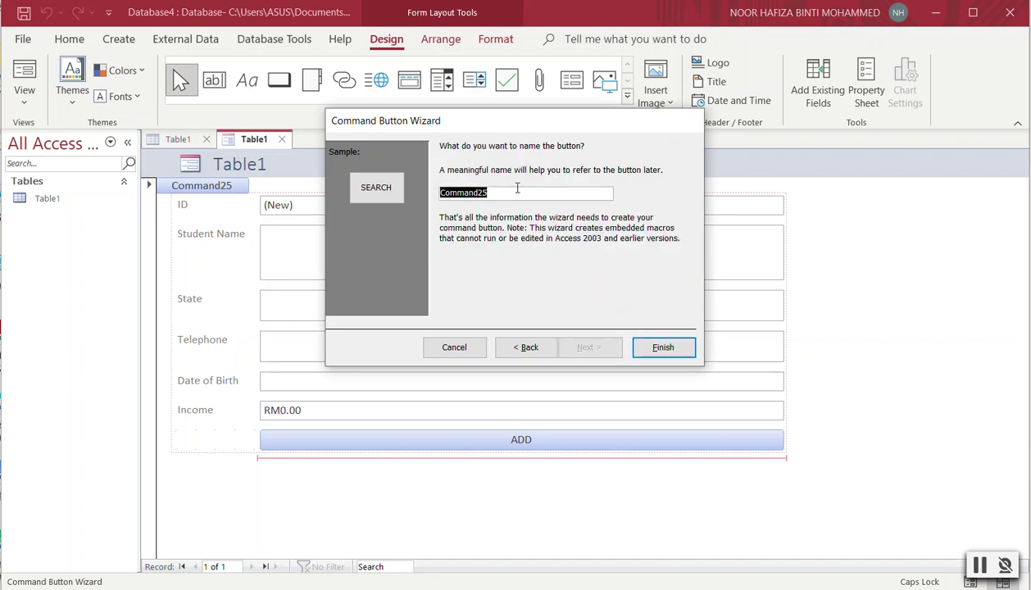
type("SEARCH")
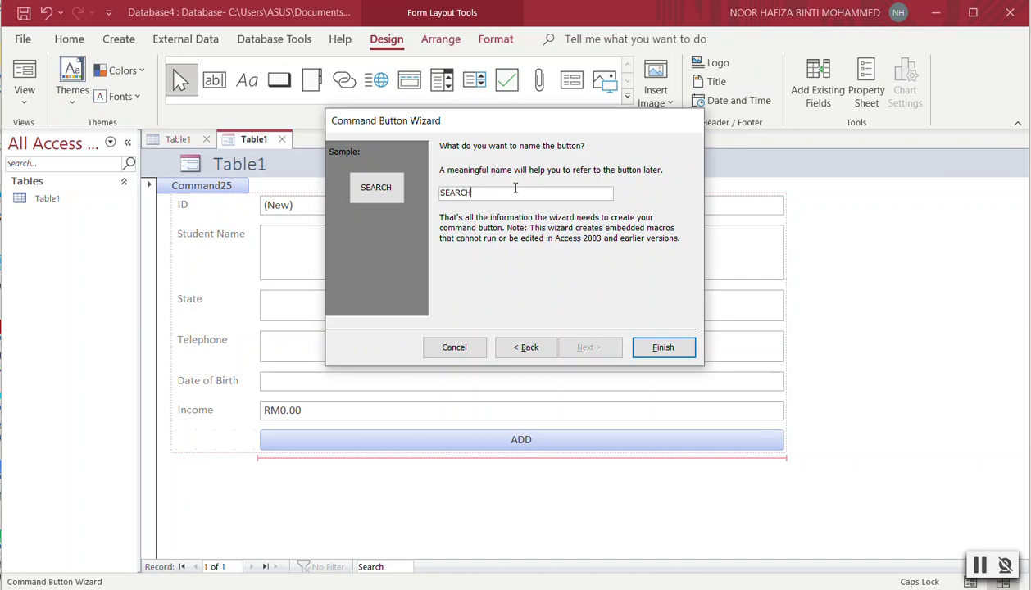
left_click(659, 349)
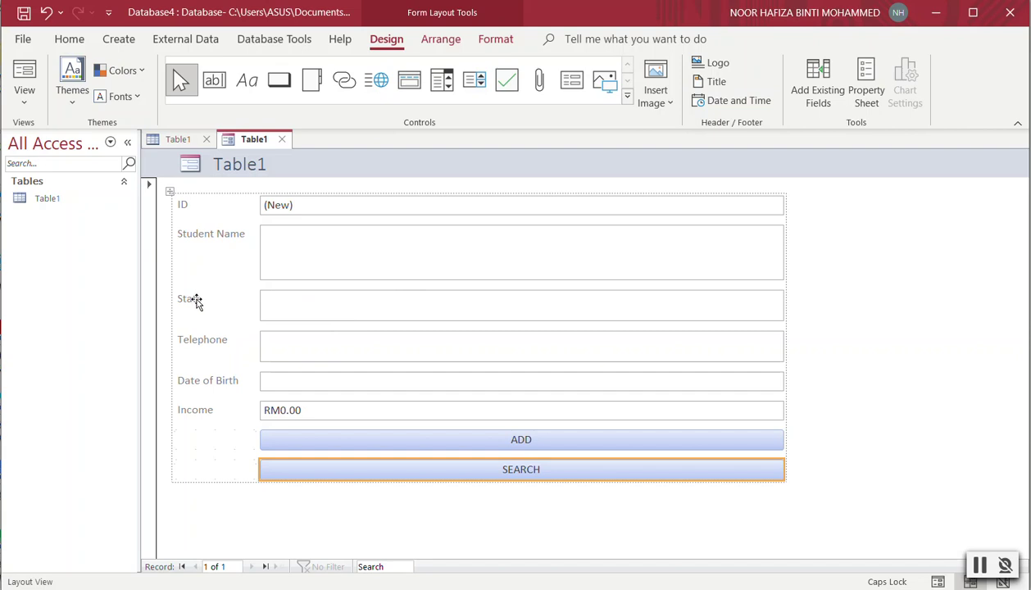
Place a new list box above the State field and choose to type its values yourself.
left_click(475, 85)
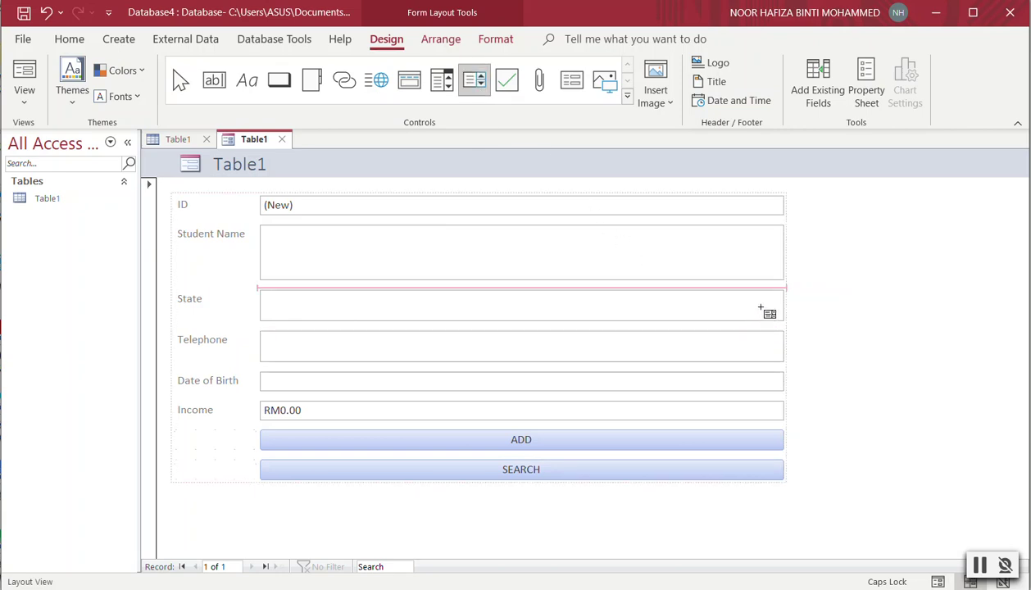
left_click(361, 306)
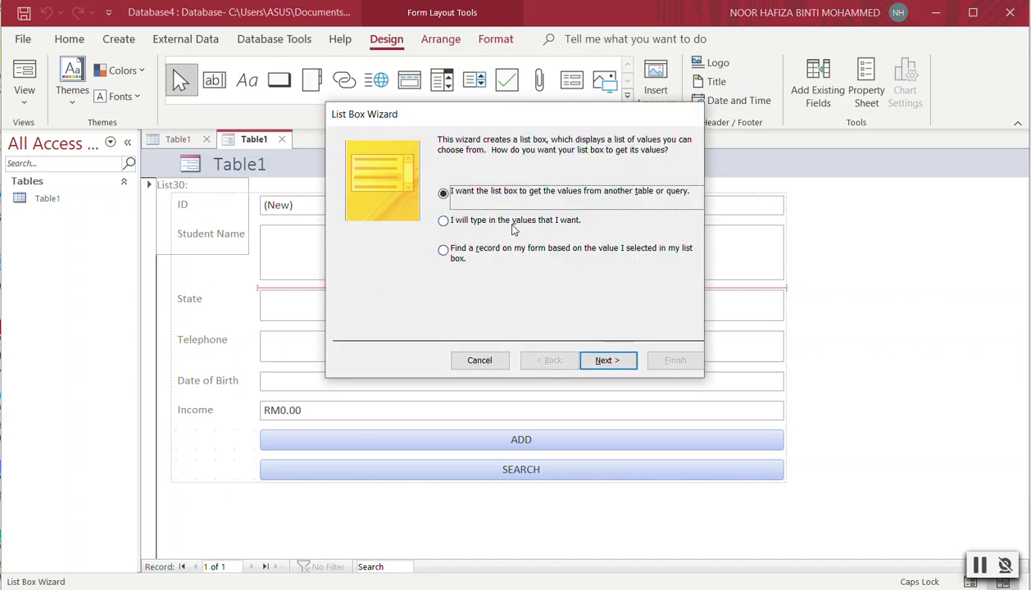
left_click(513, 230)
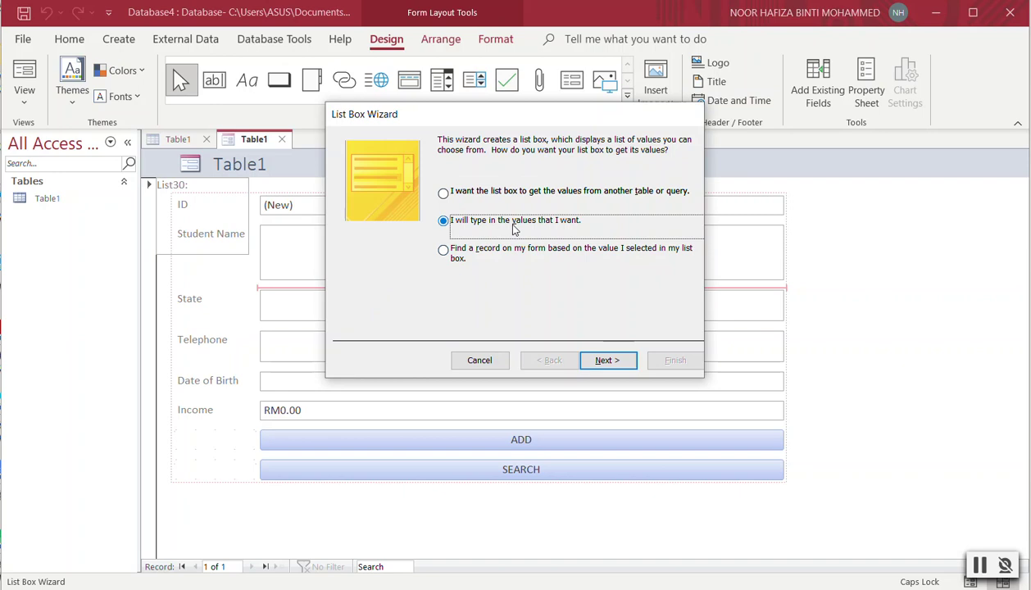
left_click(626, 361)
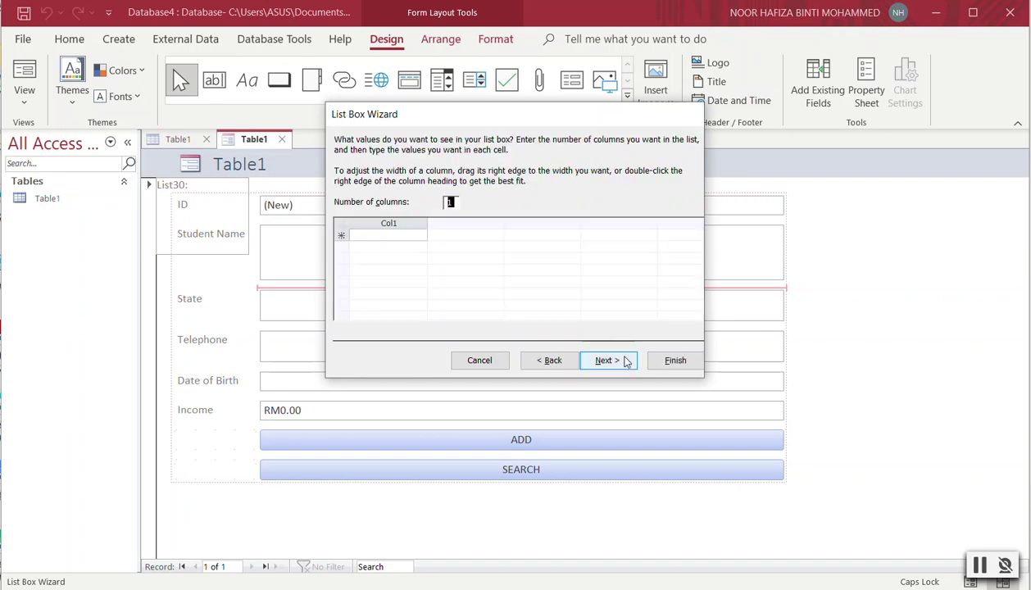
Enter Kedah, Kelantan, Melaka, Negeri Sembilan, Perak, Pulau Pinang and Terengganu as list values.
left_click(412, 234)
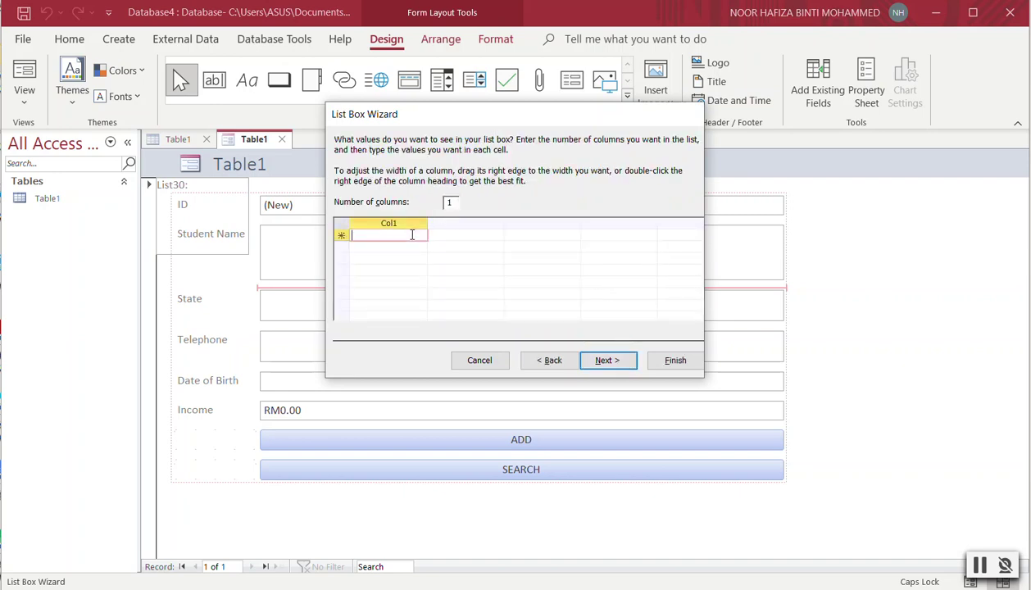
type("k")
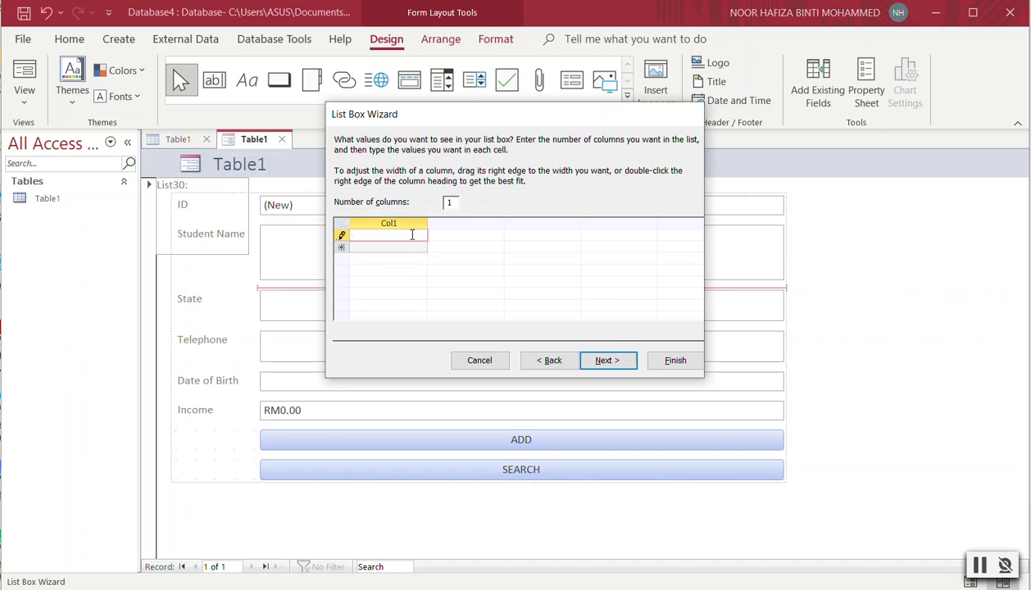
type("edah")
left_click(412, 248)
type("Kelantan")
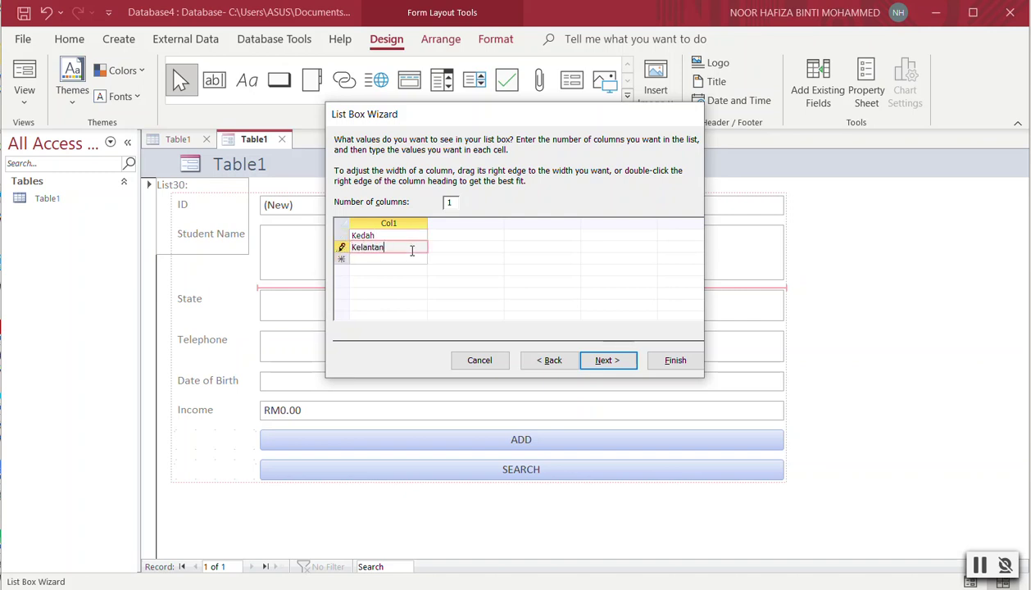
left_click(409, 260)
type("Melaka")
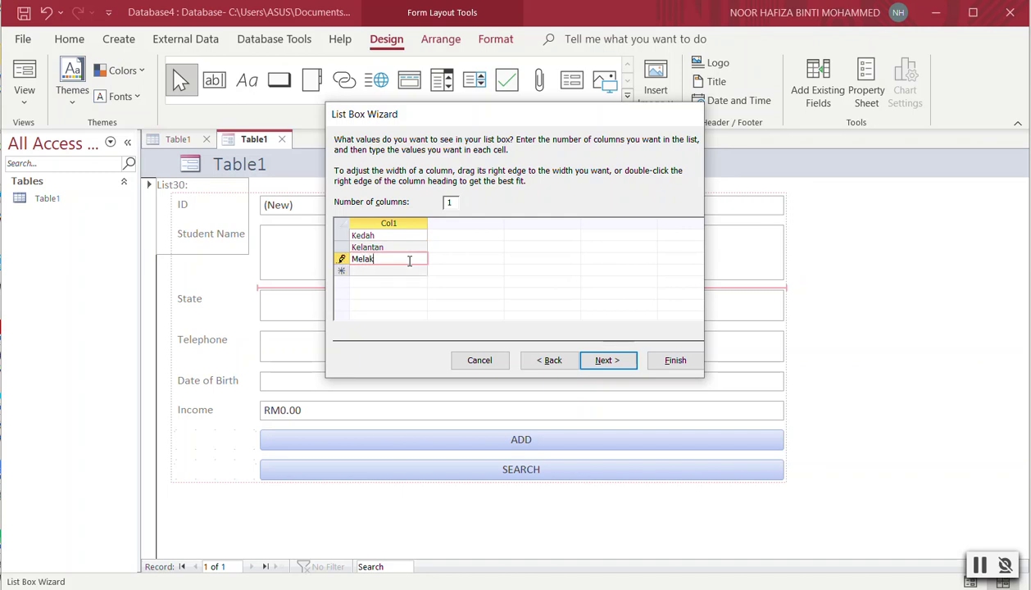
left_click(409, 270)
type("Negeri Sembilan")
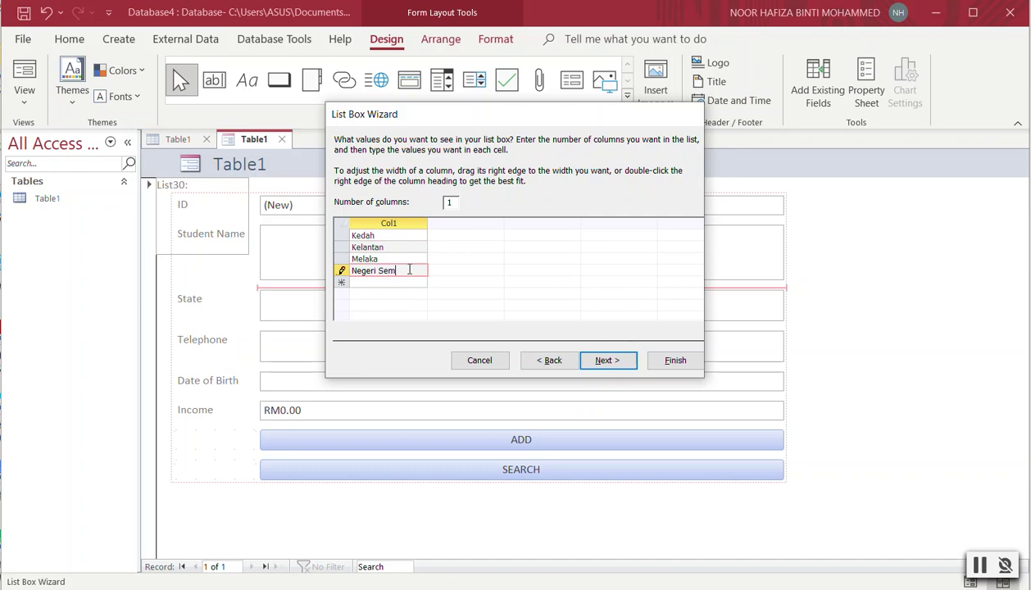
left_click(402, 282)
type("Perak")
left_click(403, 293)
type("Pu")
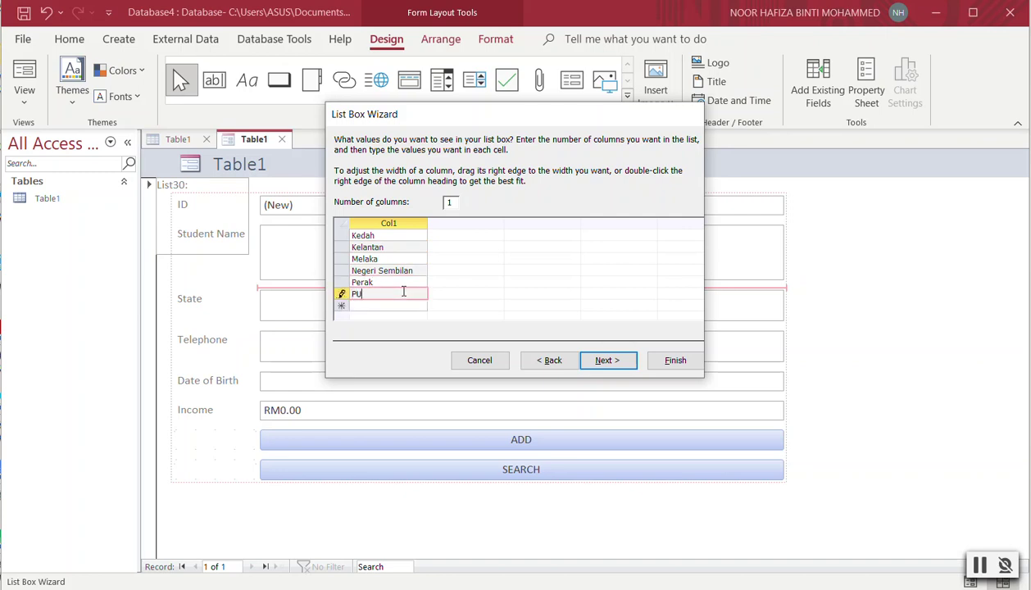
type("lau Pinang")
left_click(412, 305)
type("Terengganu")
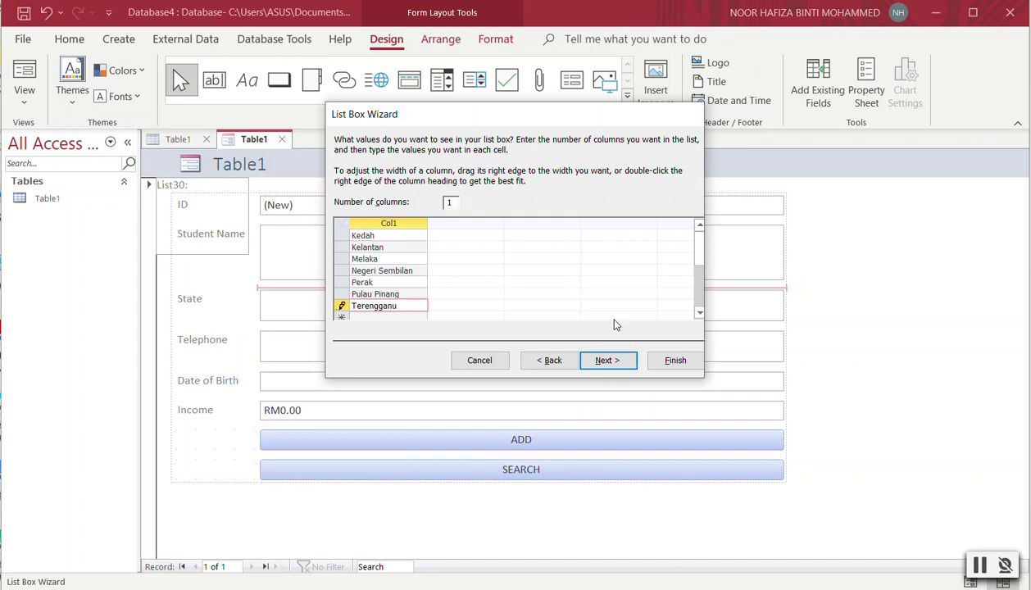
left_click(621, 359)
left_click(627, 363)
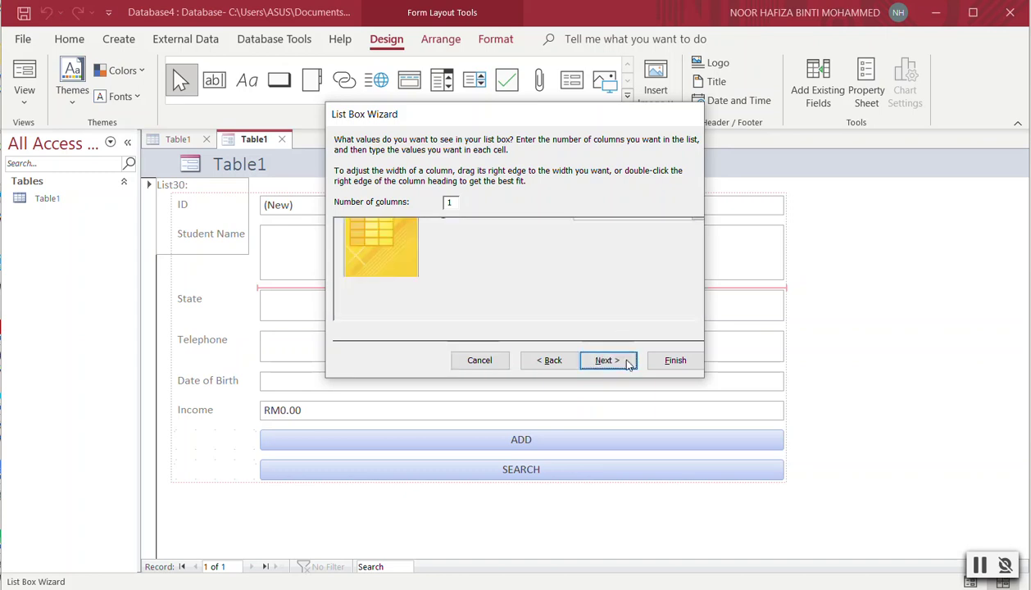
Store the list box selection in the State field and label it 'List of State'.
left_click(484, 214)
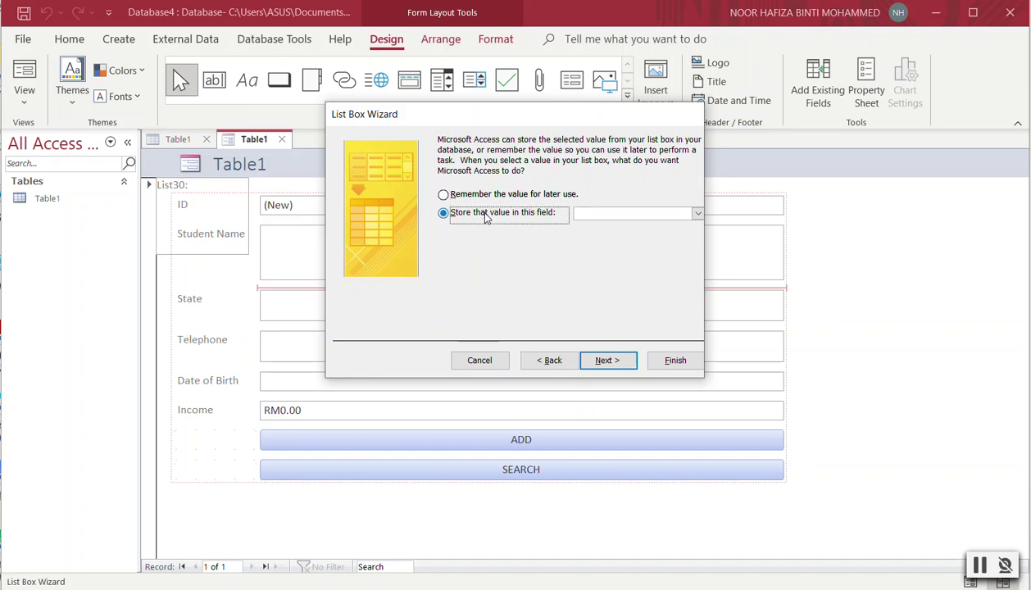
left_click(688, 214)
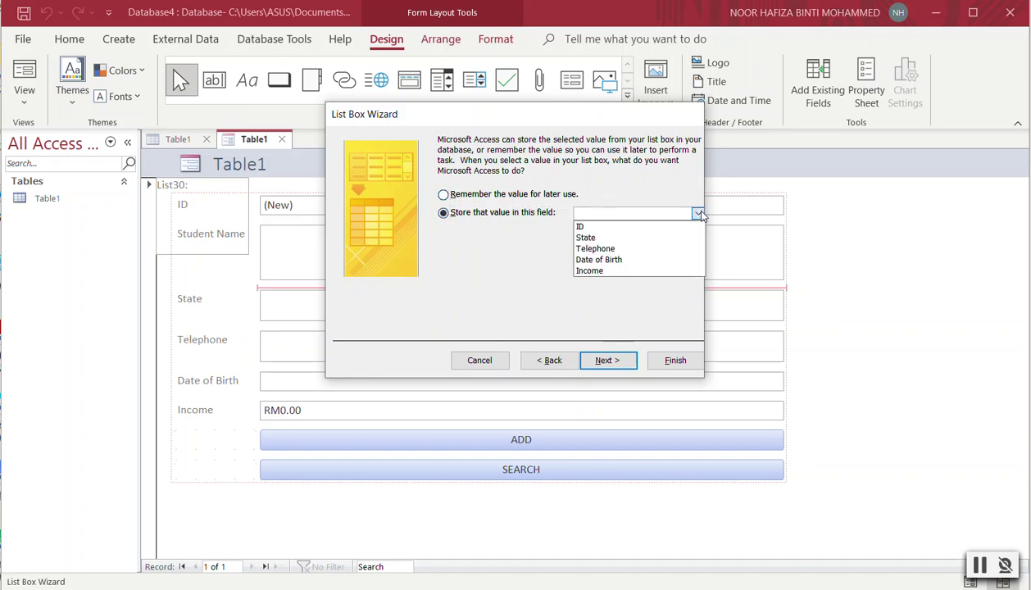
left_click(598, 238)
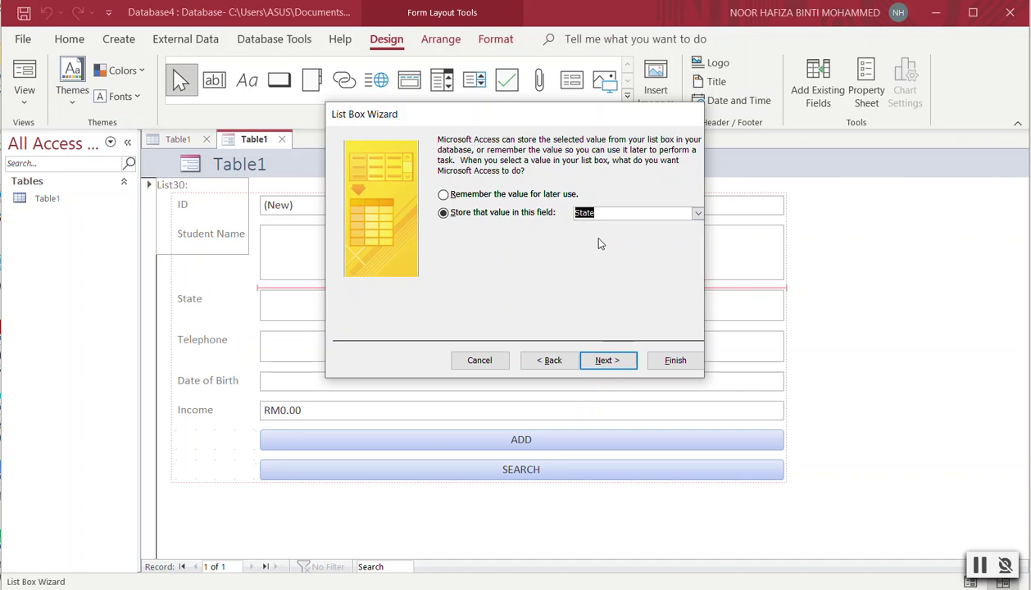
left_click(617, 361)
left_click_drag(492, 161, 420, 160)
type("Lis")
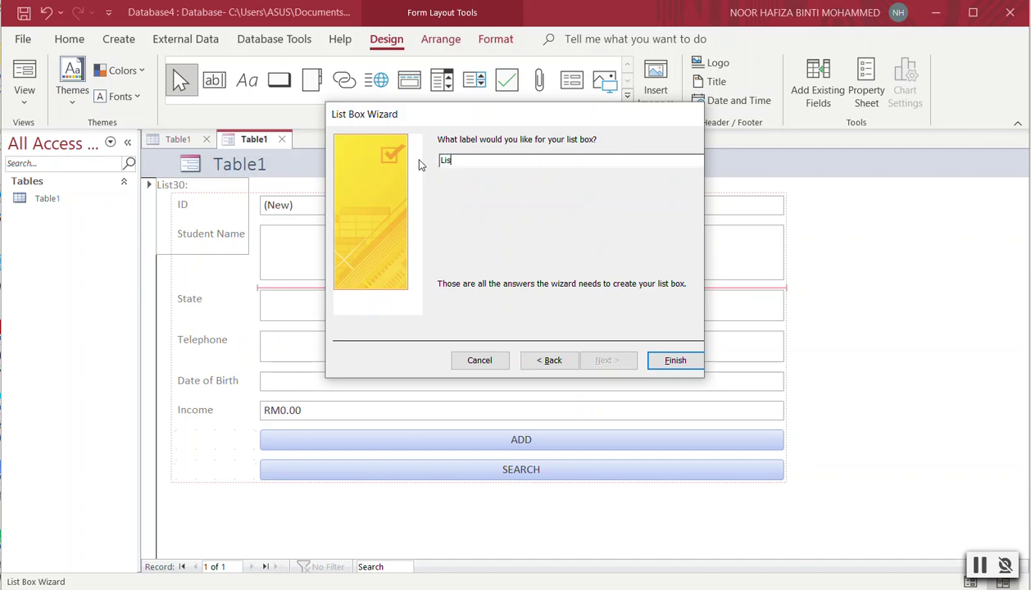
type("t of State")
left_click(667, 357)
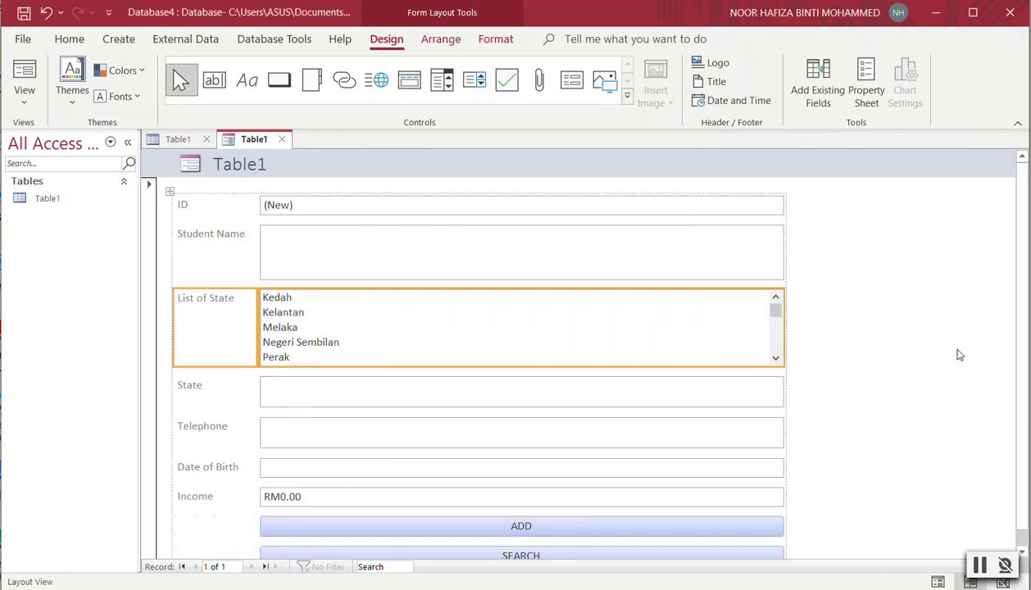
scroll(499, 261, "down", 1)
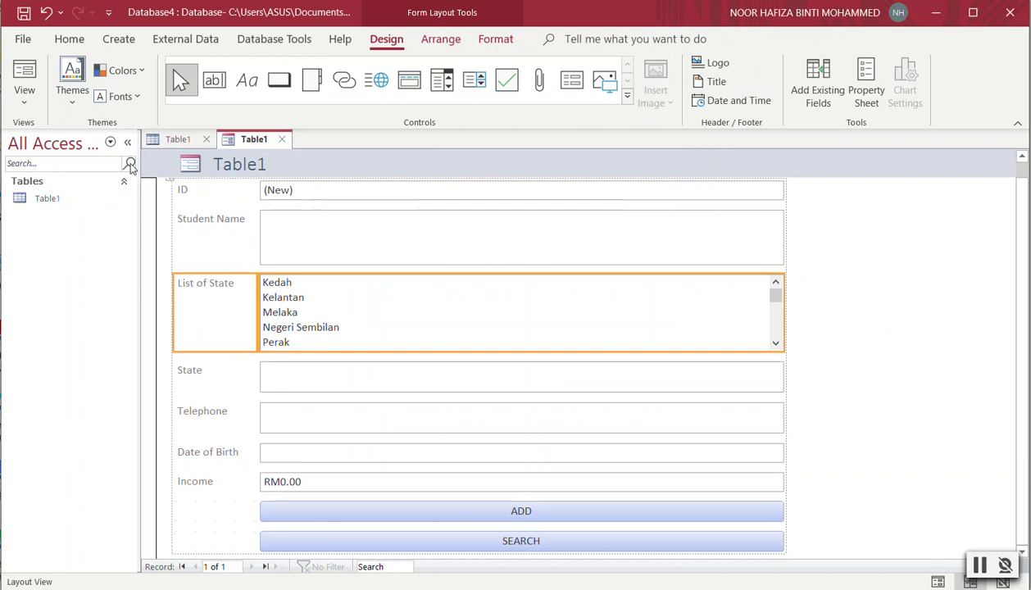
Check the Table1 datasheet, then switch the Table1 form to Form View.
left_click(174, 140)
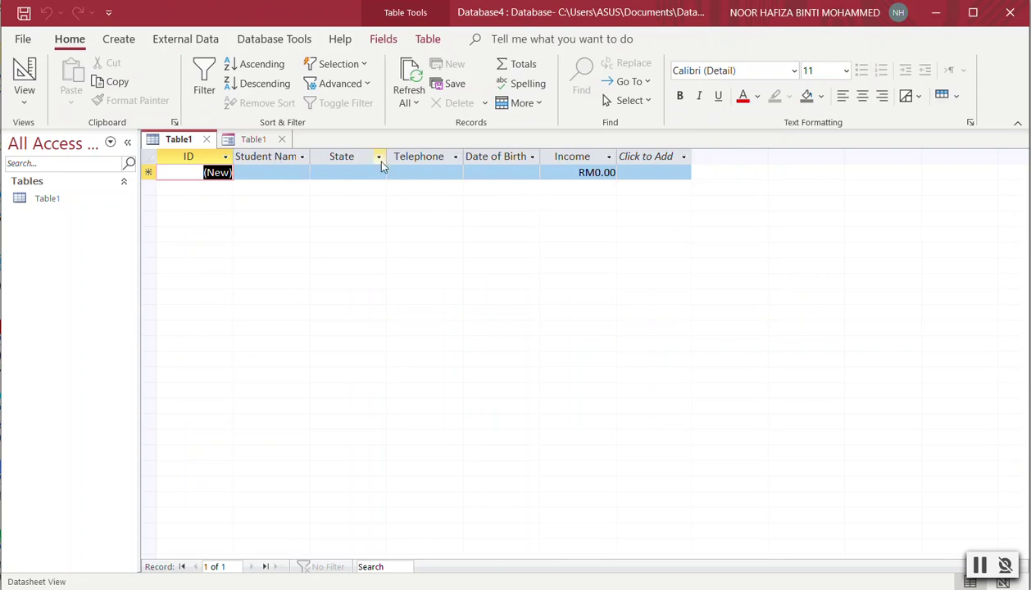
left_click(246, 141)
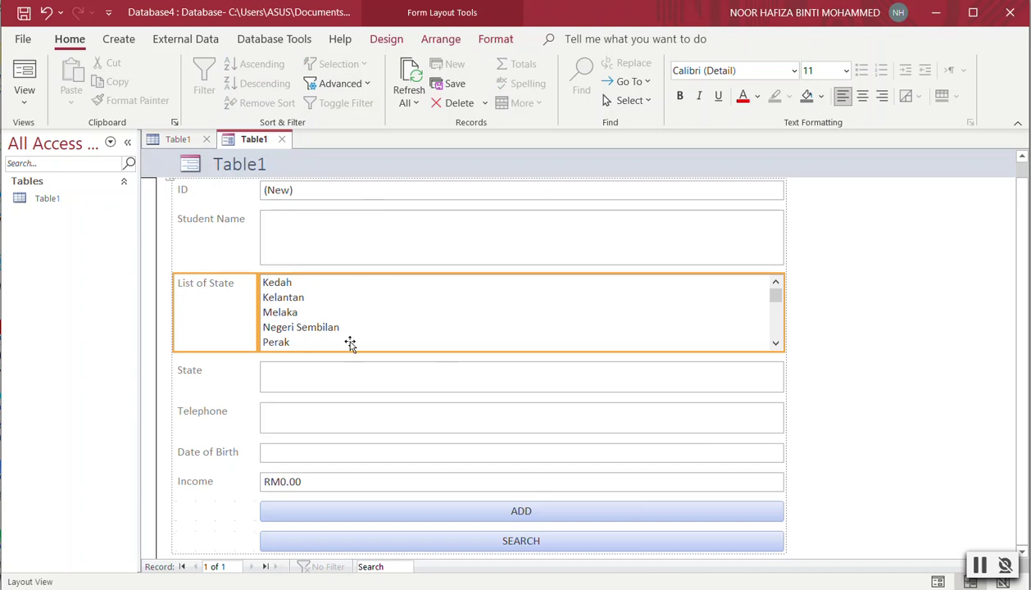
left_click(25, 96)
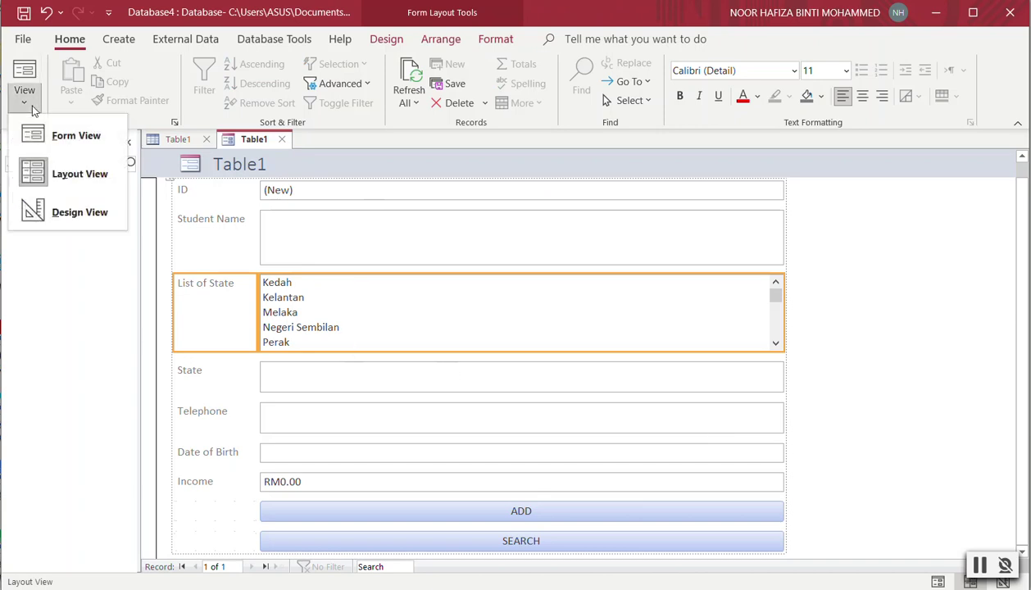
left_click(74, 136)
Enter the first student's name, choose Negeri Sembilan as state, and type the telephone number.
left_click(311, 218)
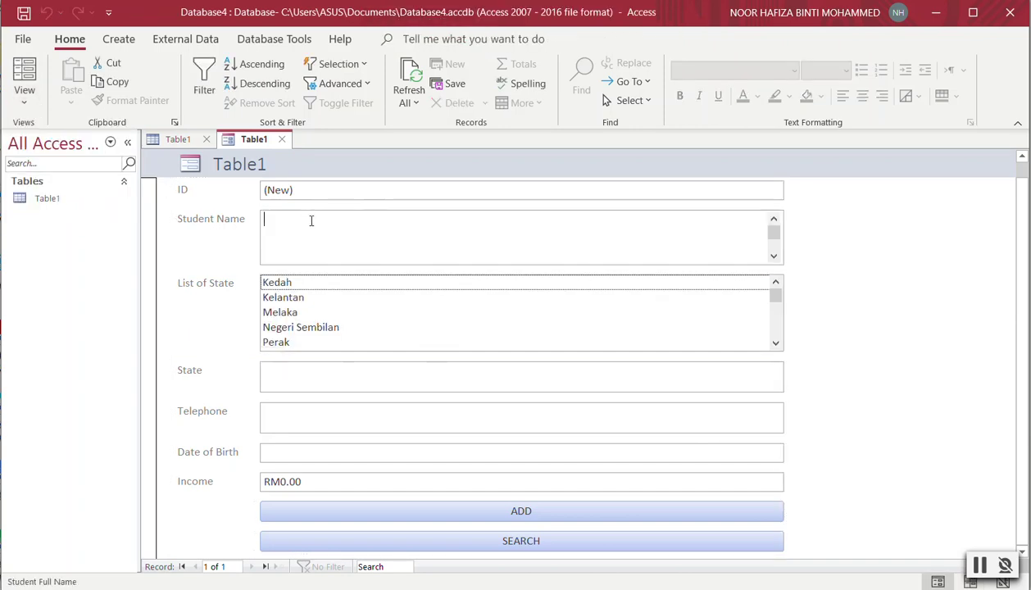
type("MOH")
key("BackSpace")
key("BackSpace")
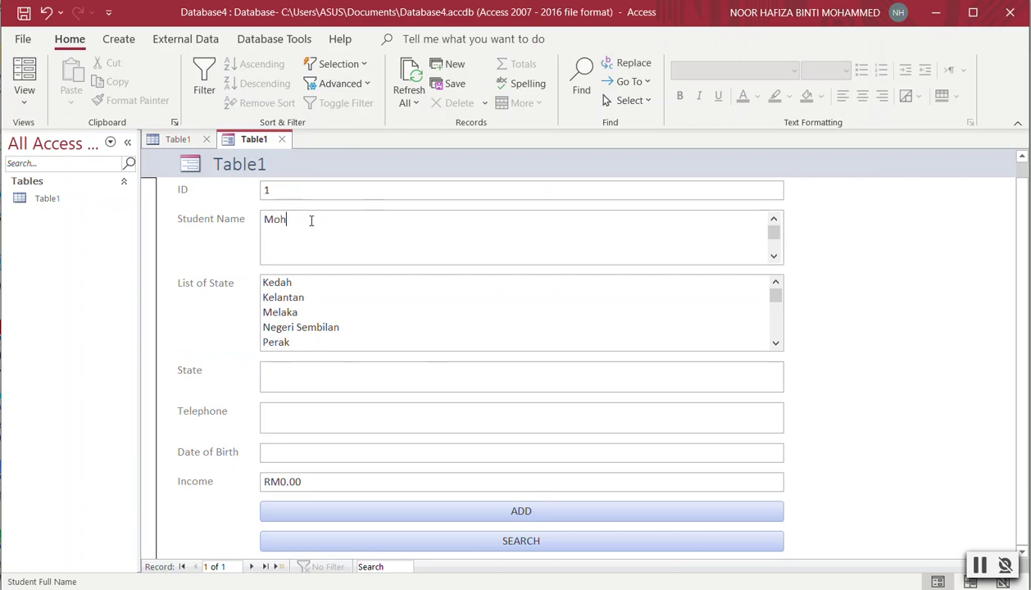
left_click_drag(779, 305, 779, 344)
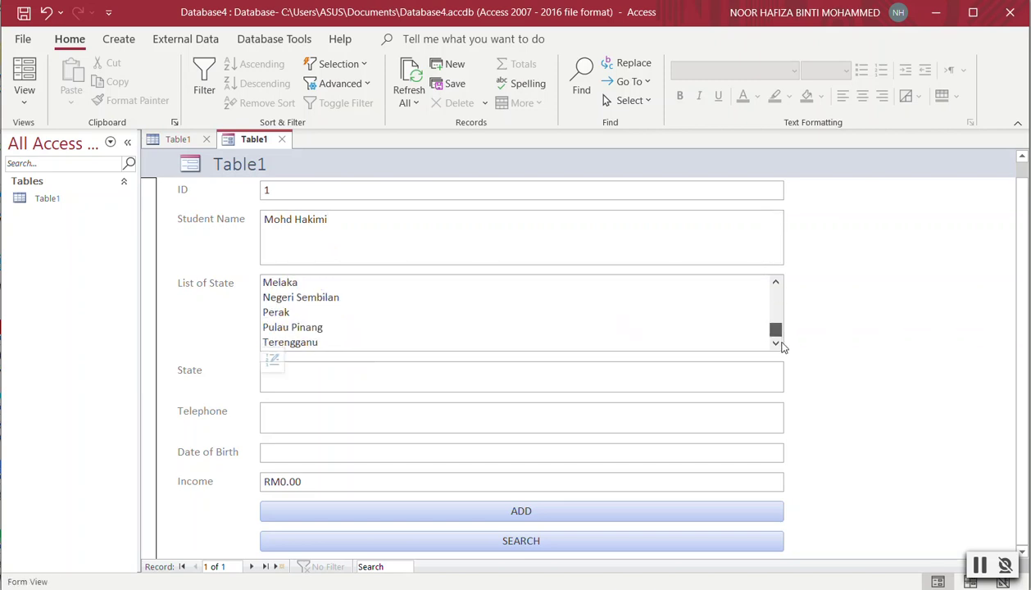
left_click(325, 300)
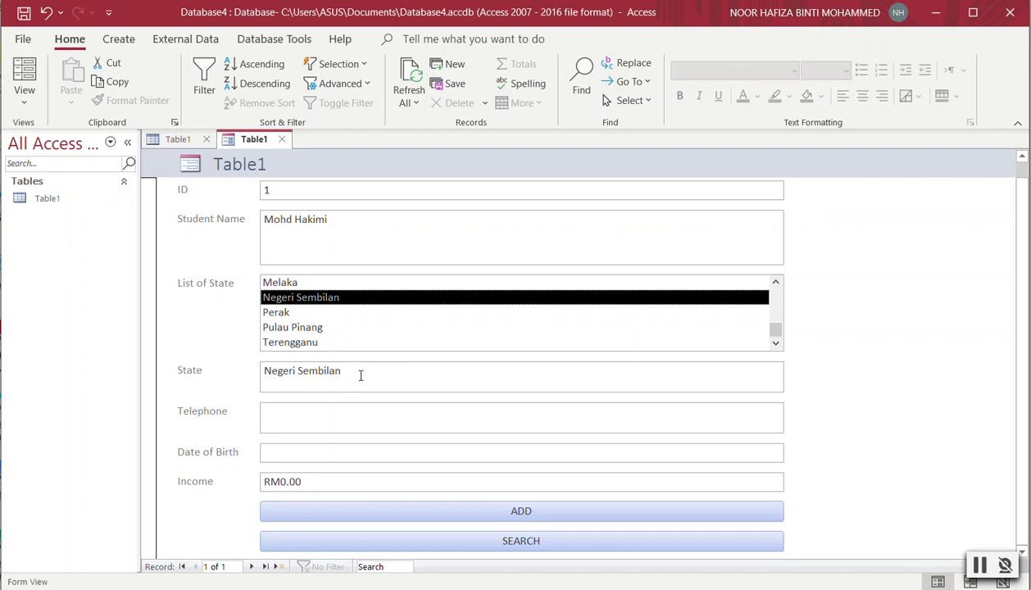
left_click(333, 411)
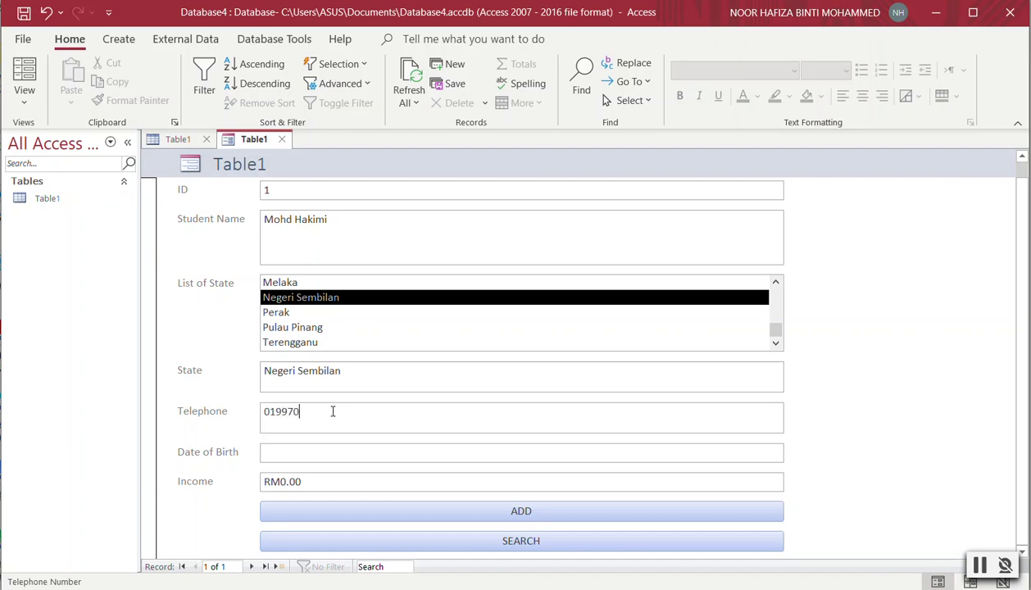
Fill in date of birth 17/6/2021 and income 6700, shown as RM6,700.00.
left_click(323, 445)
left_click(792, 452)
key("Escape")
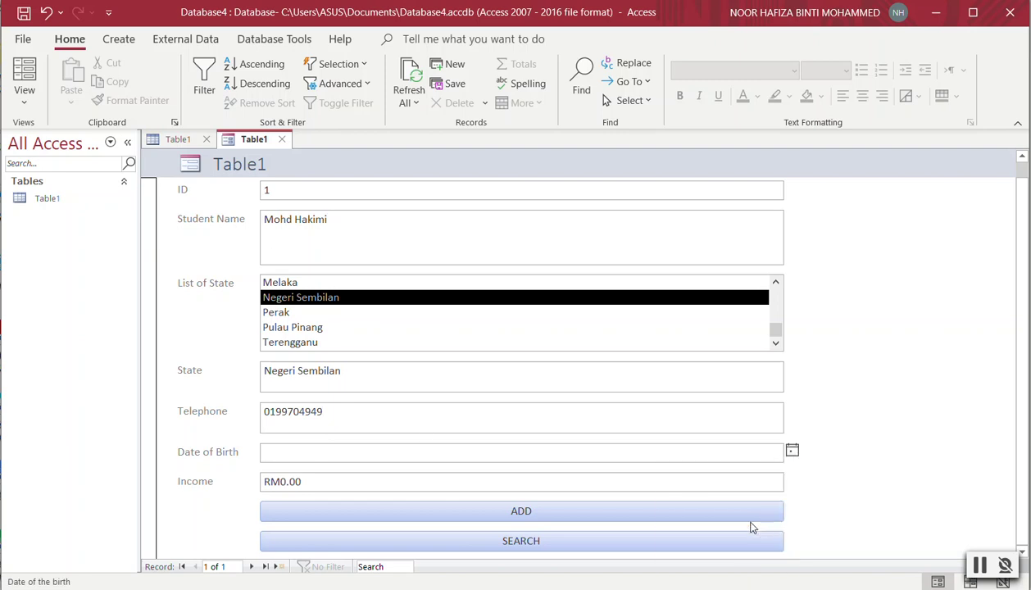
key("ctrl+semicolon")
left_click(306, 483)
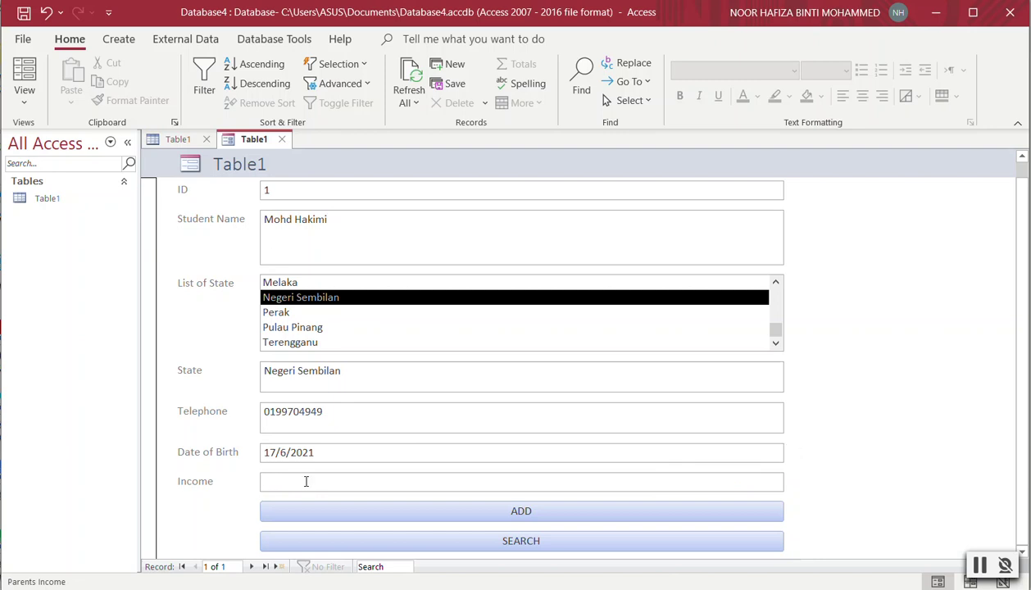
type("6700")
left_click(495, 455)
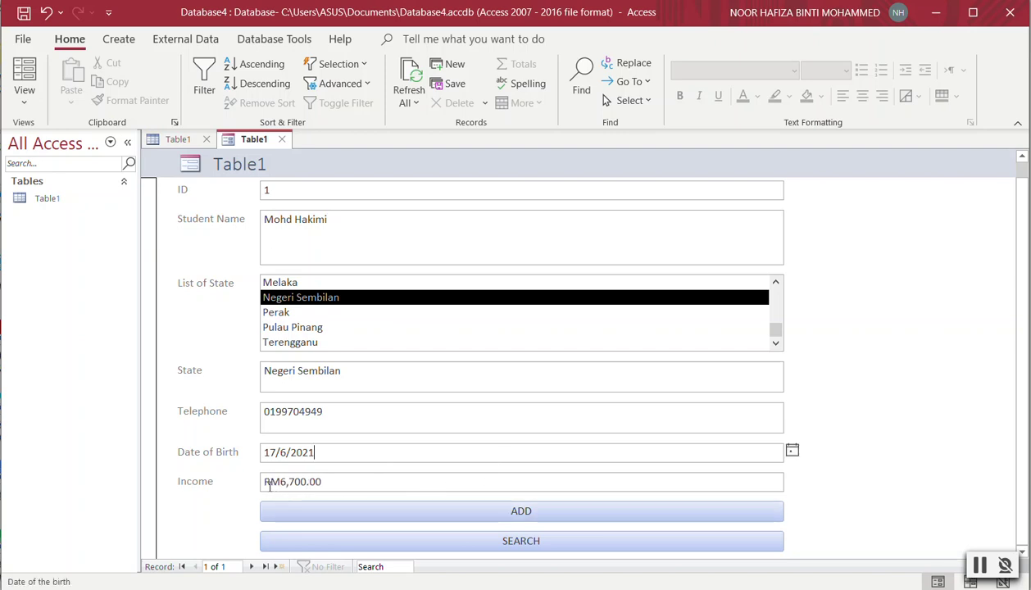
Save record 1 with ADD, then enter the next student's name, Negeri Sembilan and telephone number.
left_click(524, 513)
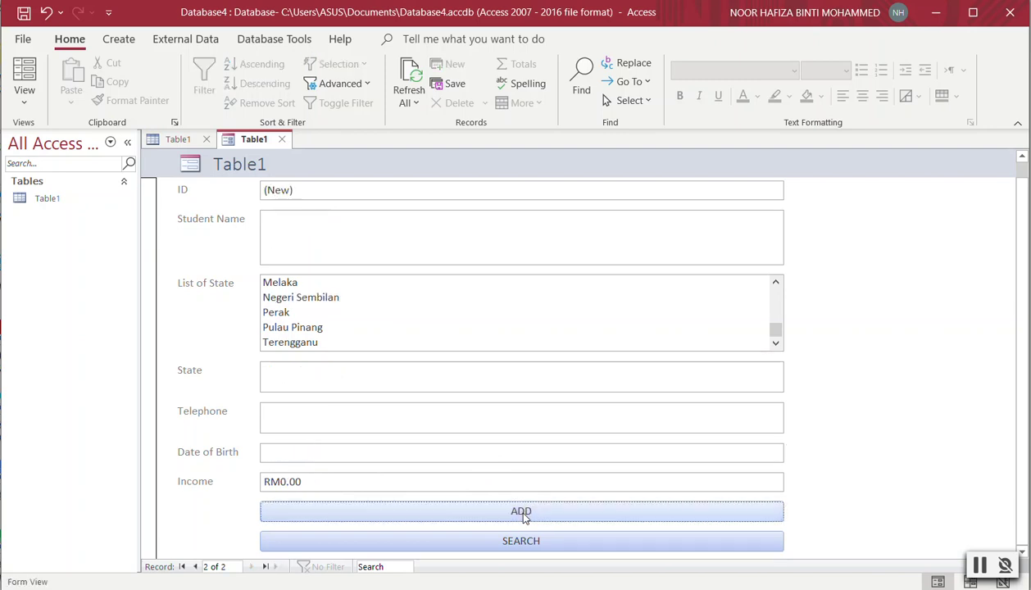
left_click(350, 218)
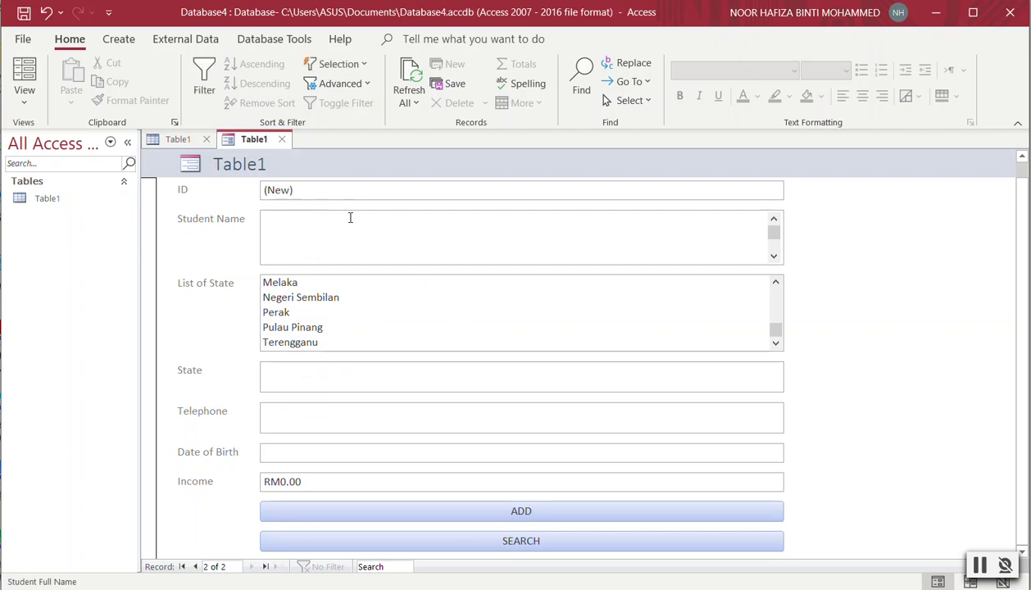
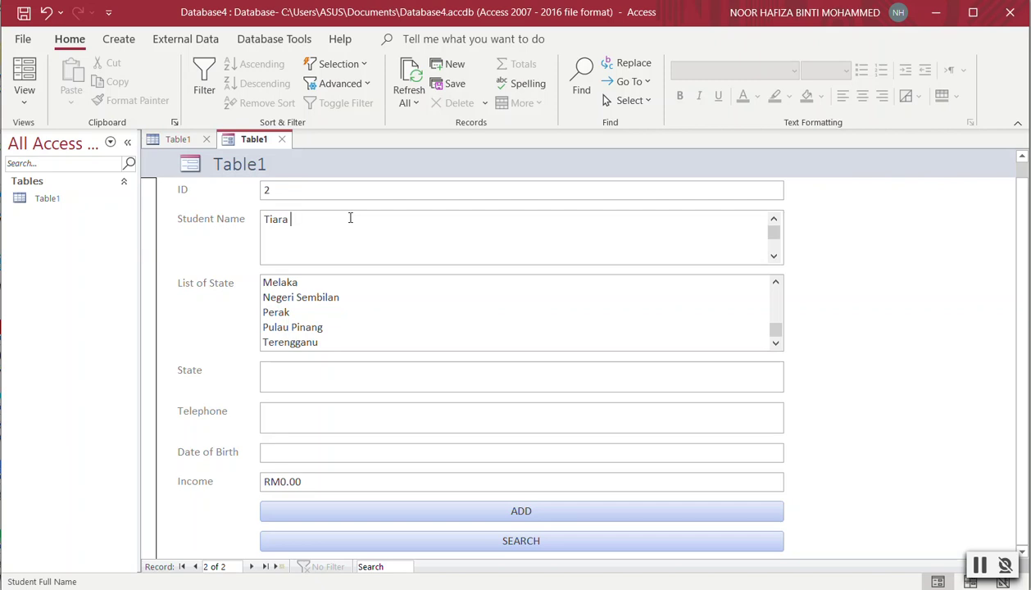
left_click(276, 298)
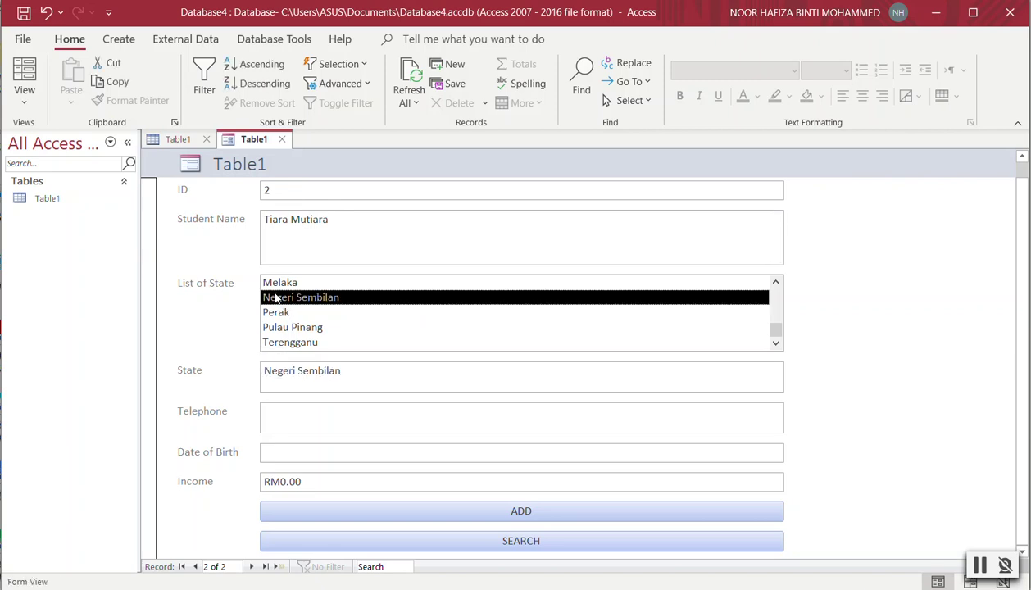
left_click(305, 417)
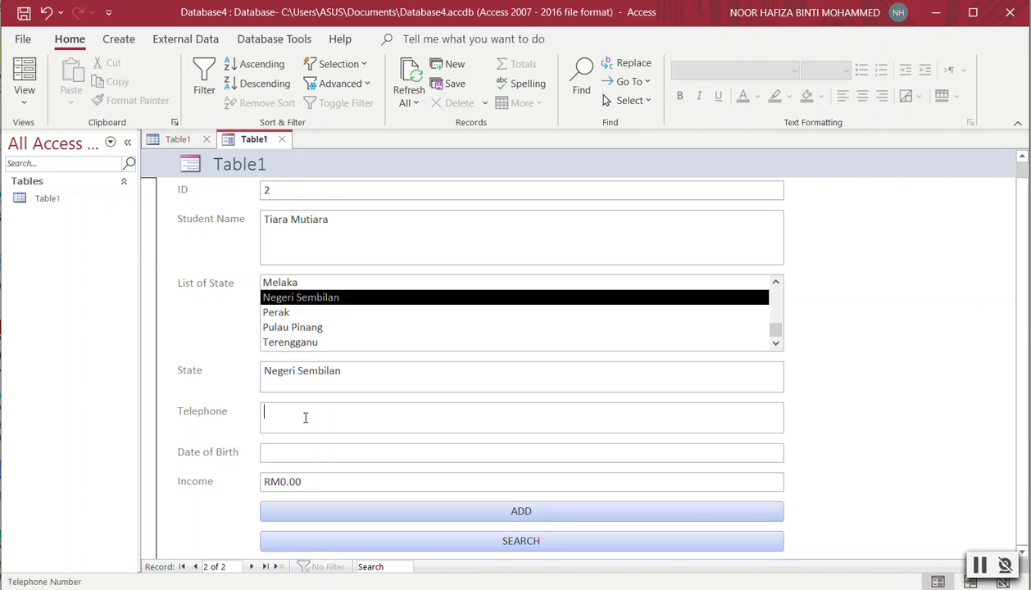
Set birth date 26/6/2021 and income 5300, then save record 2 with ADD.
left_click(321, 455)
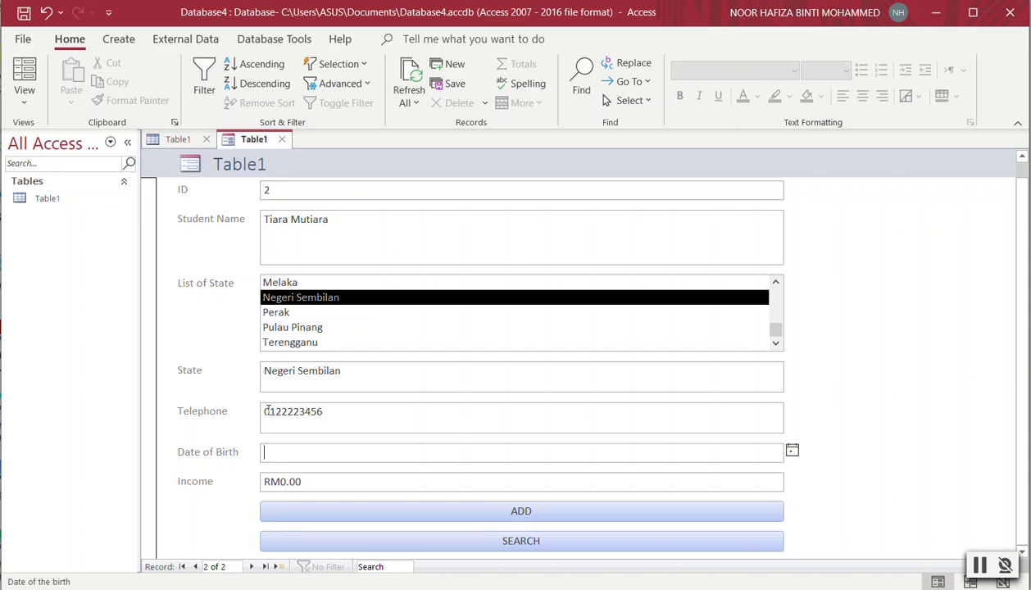
left_click(791, 450)
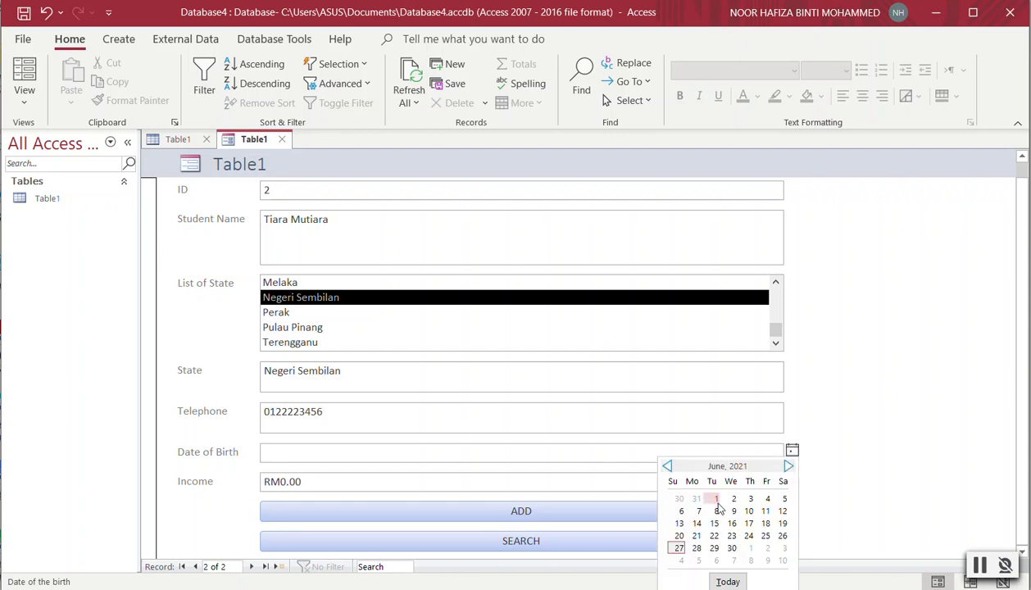
left_click(783, 536)
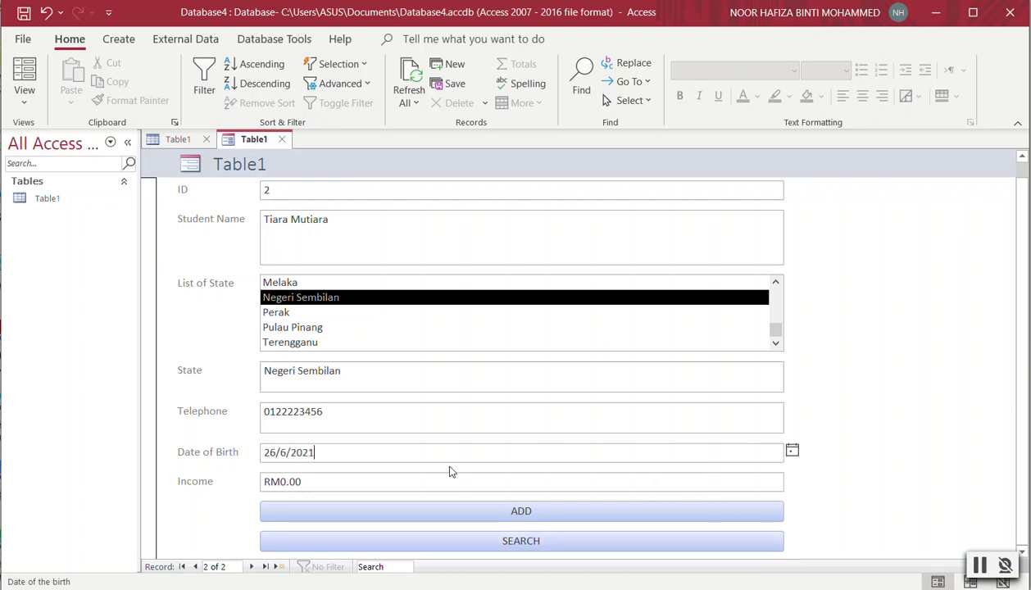
left_click(360, 481)
left_click(212, 478)
type("5300")
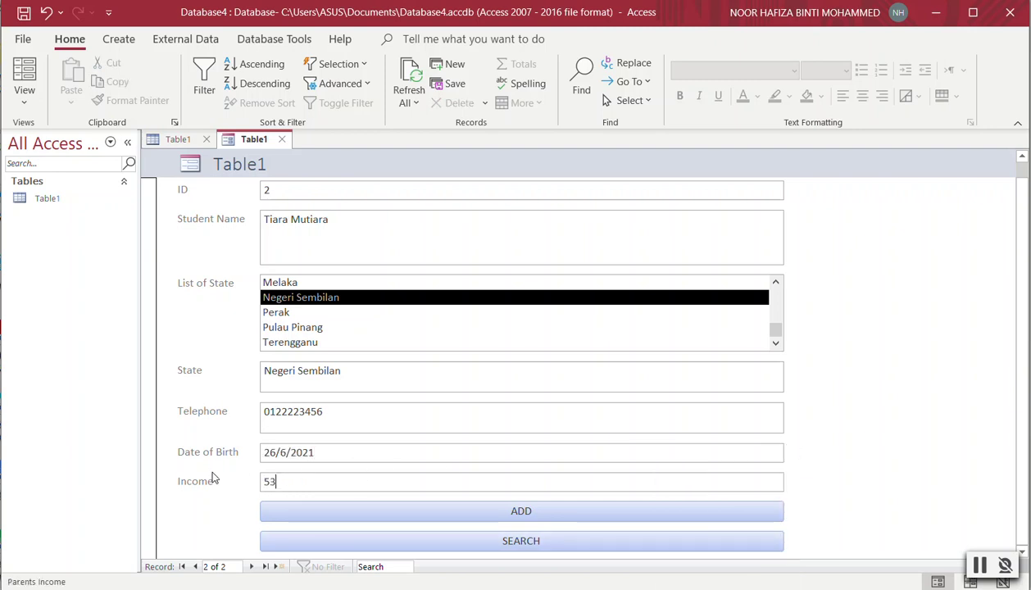
left_click(390, 450)
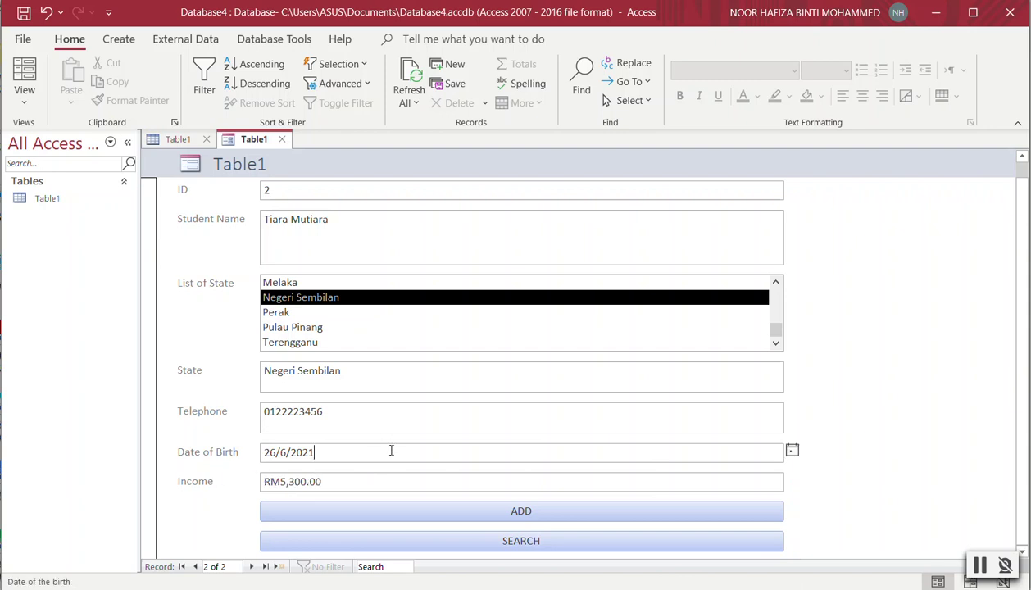
left_click(501, 510)
left_click(277, 224)
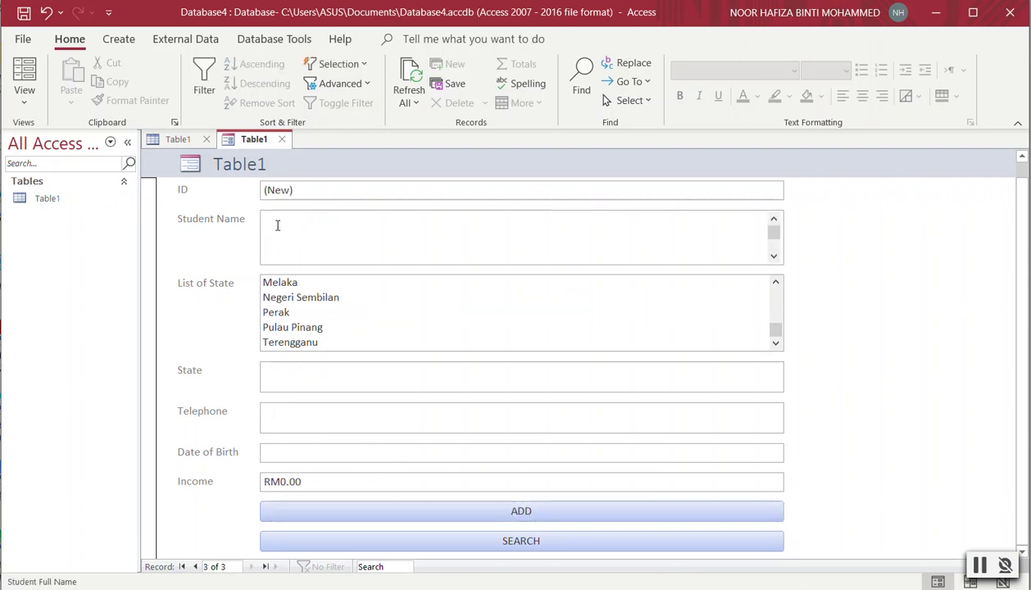
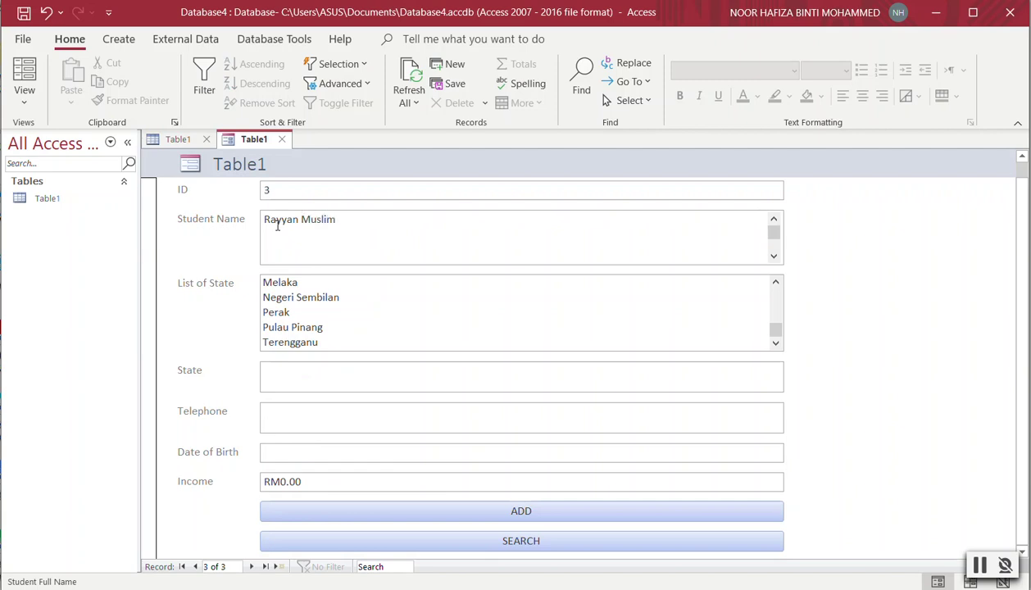
Enter the third student's name, choose Melaka as state, and type the telephone number.
left_click(289, 283)
left_click(317, 417)
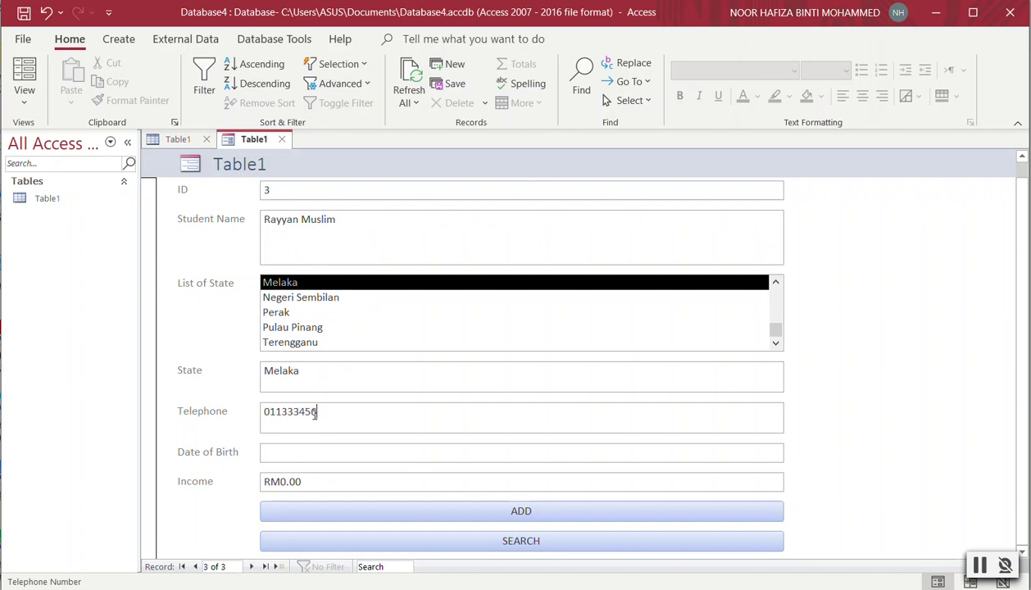
Set birth date 6/6/2021 and income 2300, then save record 3 with ADD.
left_click(316, 446)
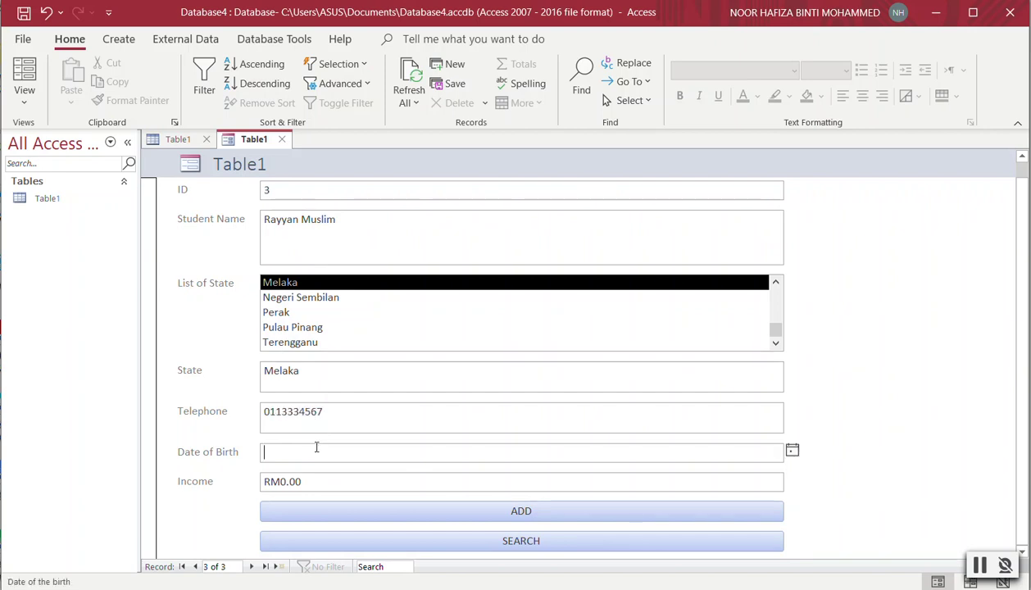
left_click(789, 450)
left_click(681, 511)
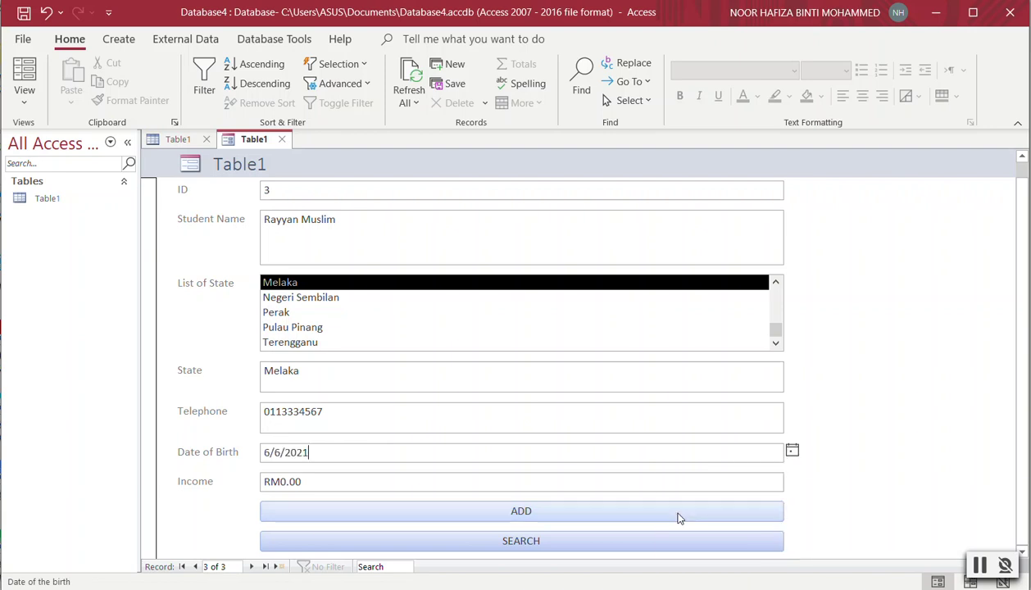
left_click(318, 486)
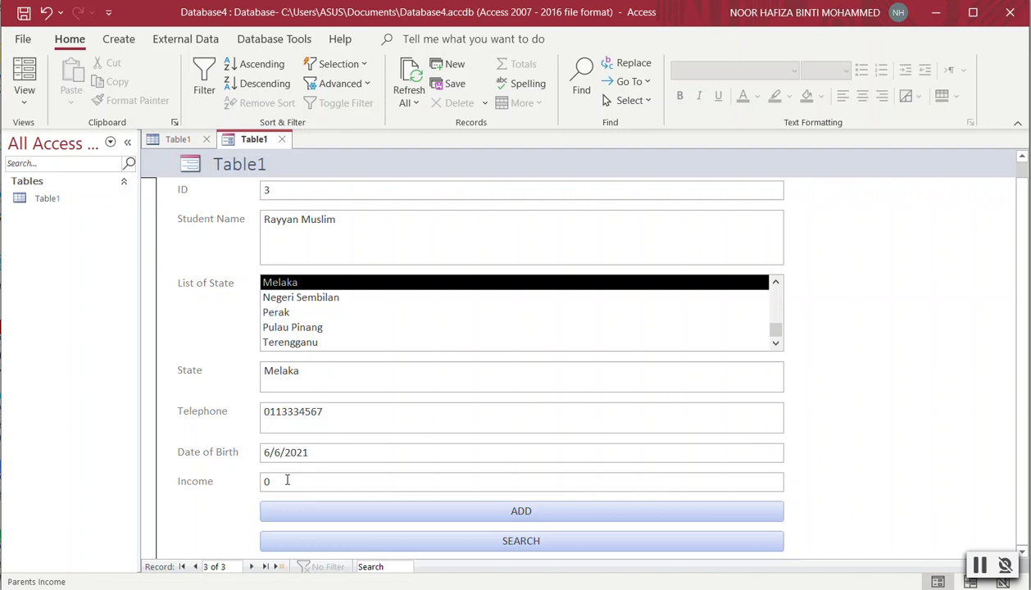
left_click(207, 476)
type("239")
key("BackSpace")
type("00")
left_click(518, 512)
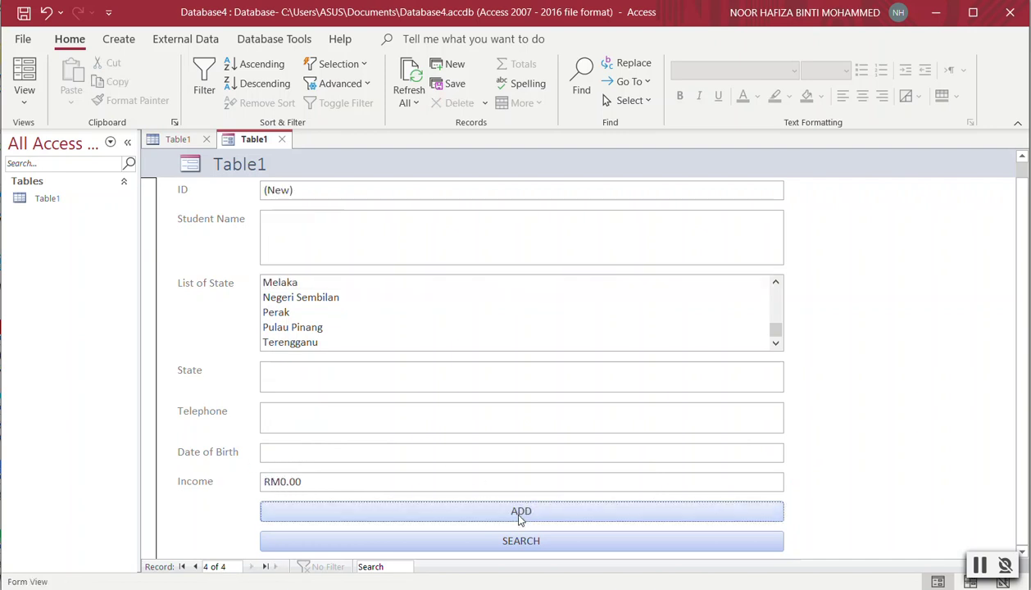
Enter the fourth student's name, choose Pulau Pinang as state, and type the telephone number.
left_click(279, 214)
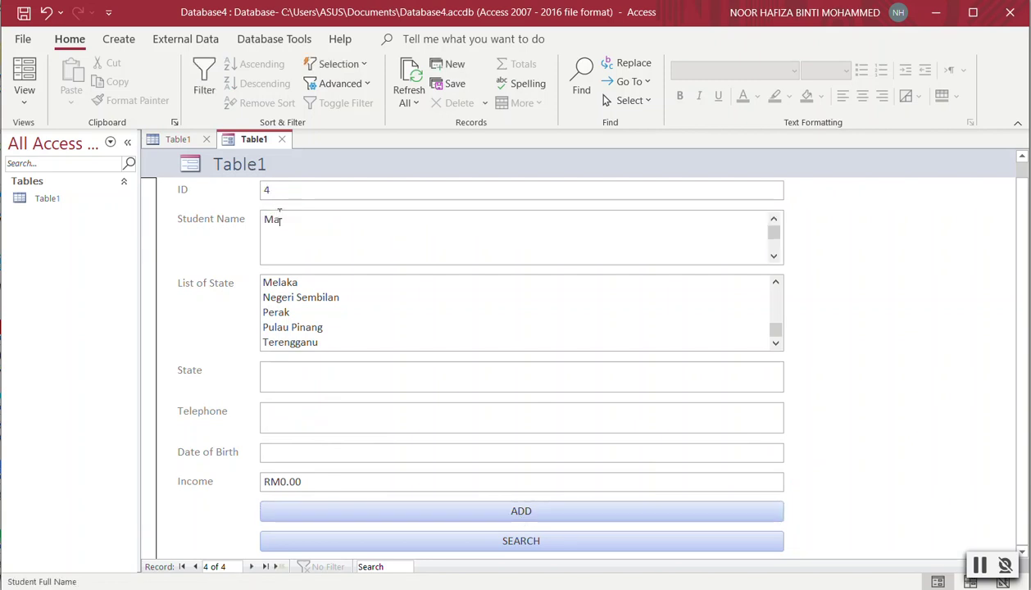
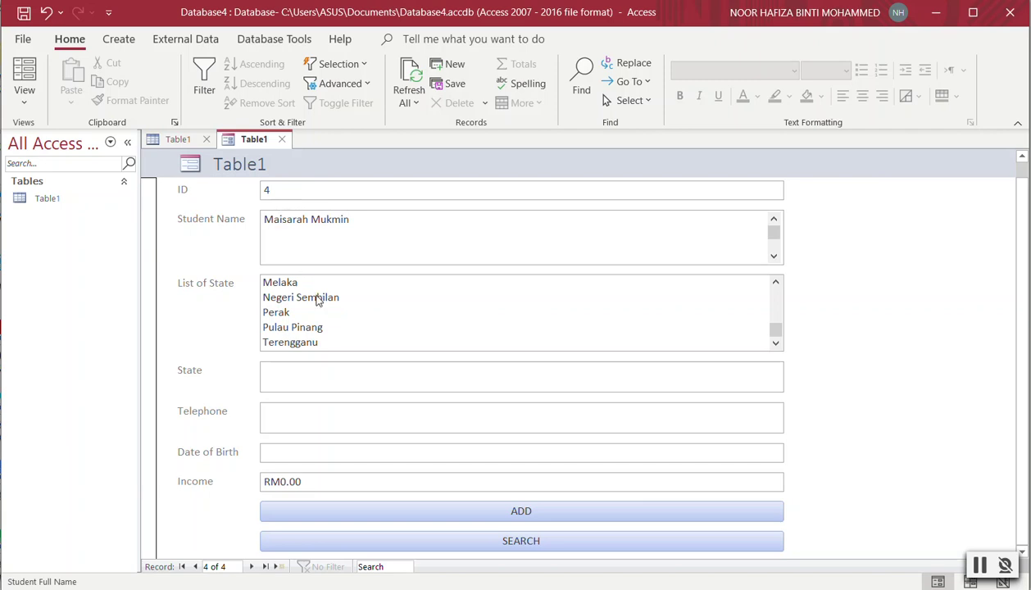
left_click(292, 328)
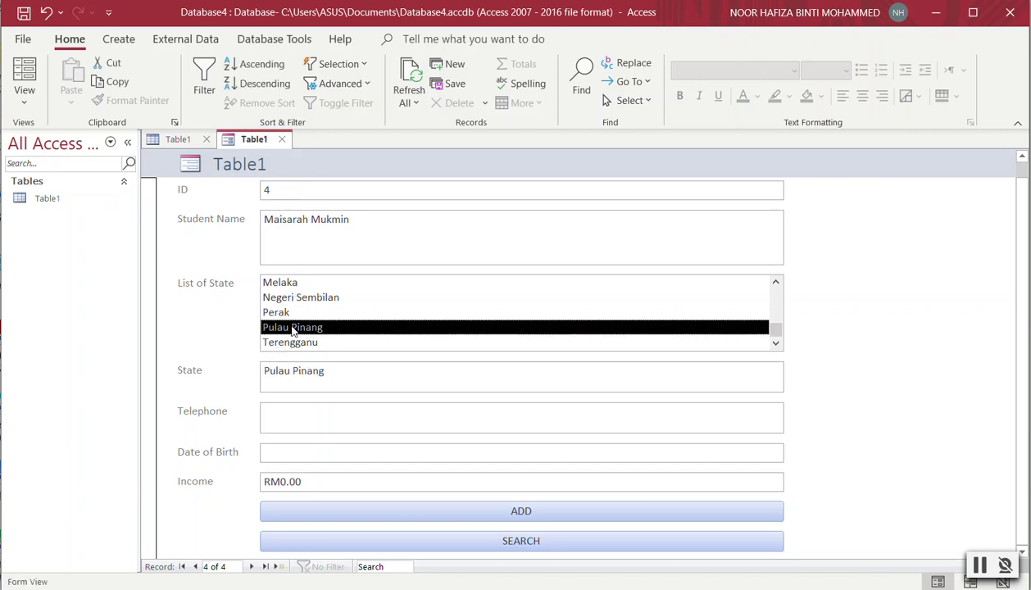
left_click(305, 421)
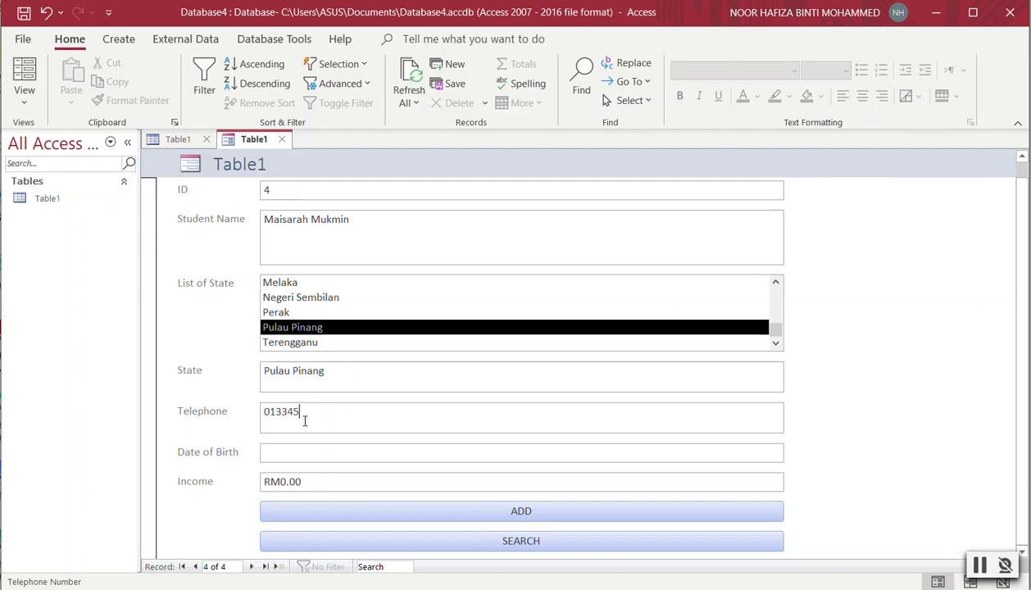
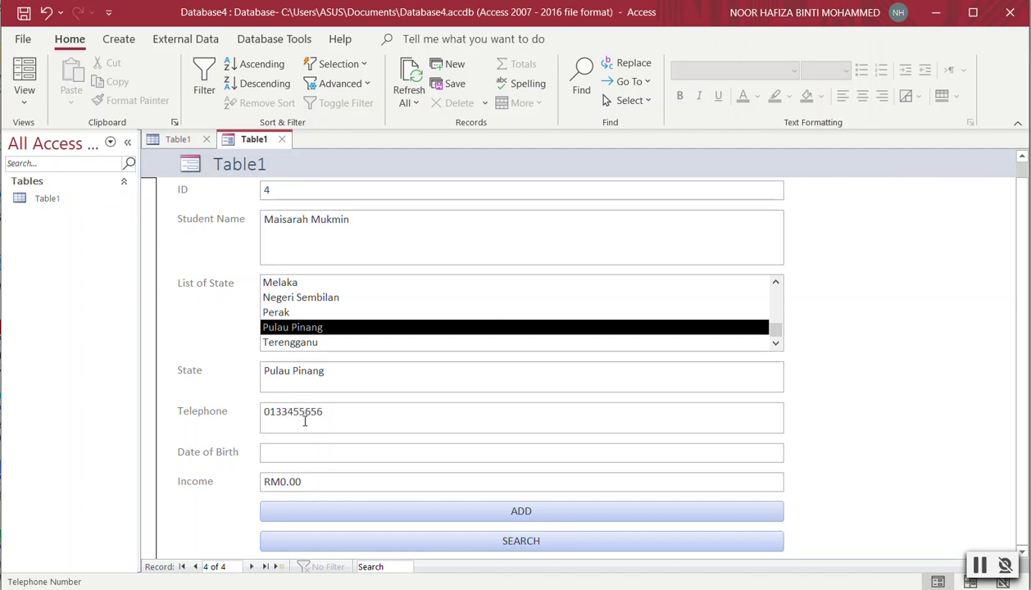
Set birth date 18/2/2021 and income RM12,000.00, then save record 4 with ADD.
left_click(307, 449)
left_click(790, 449)
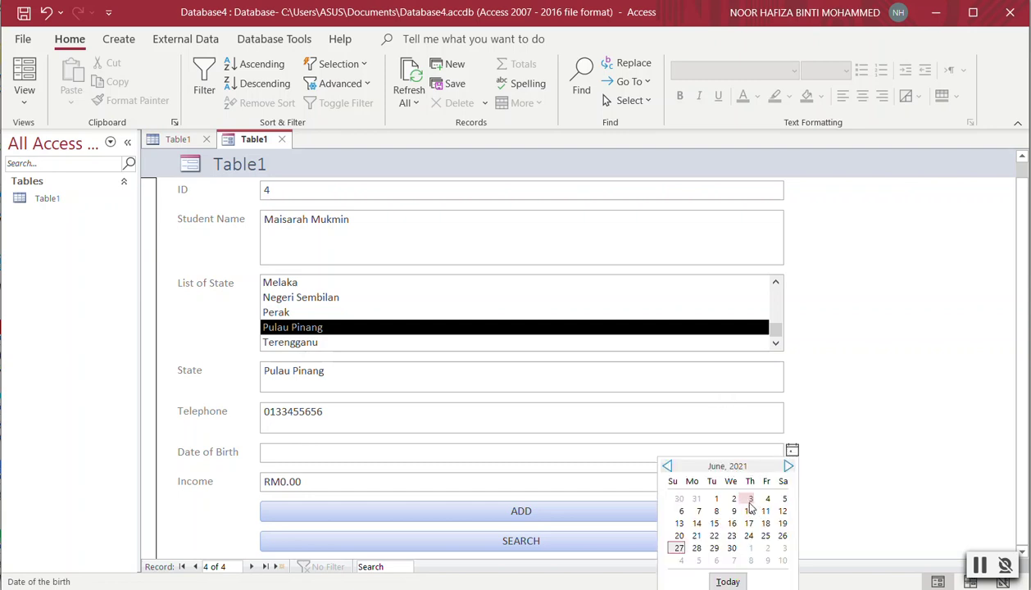
left_click(788, 465)
left_click(666, 466)
left_click(667, 465)
left_click(666, 466)
left_click(666, 466)
left_click(666, 465)
left_click(748, 522)
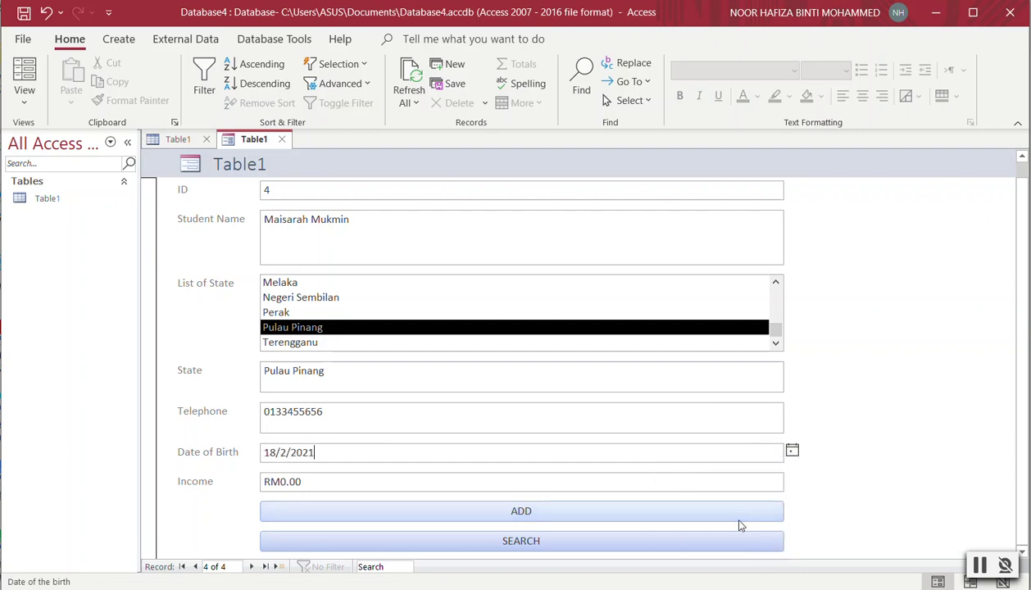
left_click(373, 486)
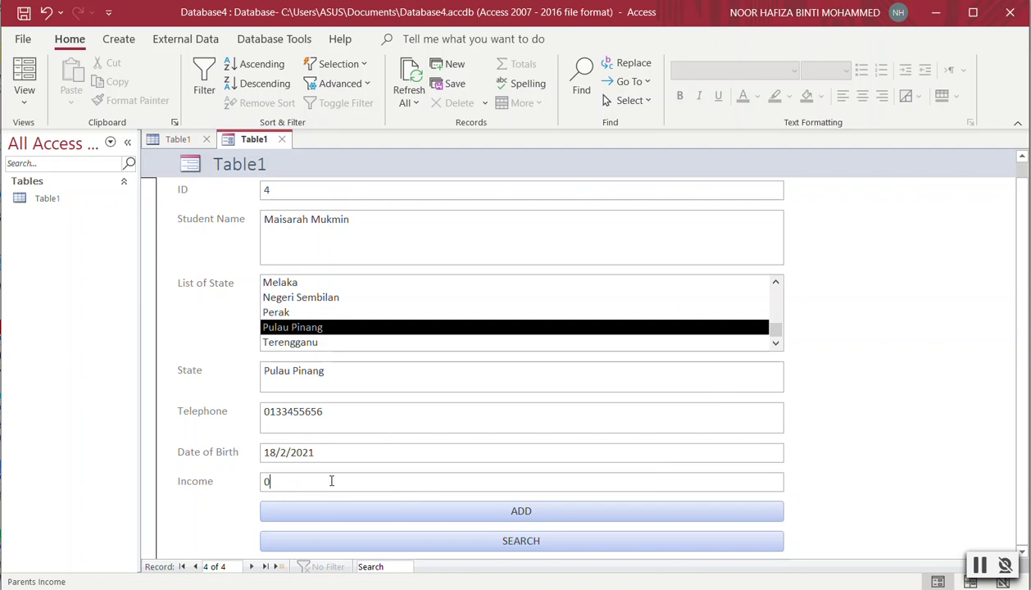
left_click_drag(305, 480, 250, 463)
type("120")
left_click(353, 452)
left_click(495, 522)
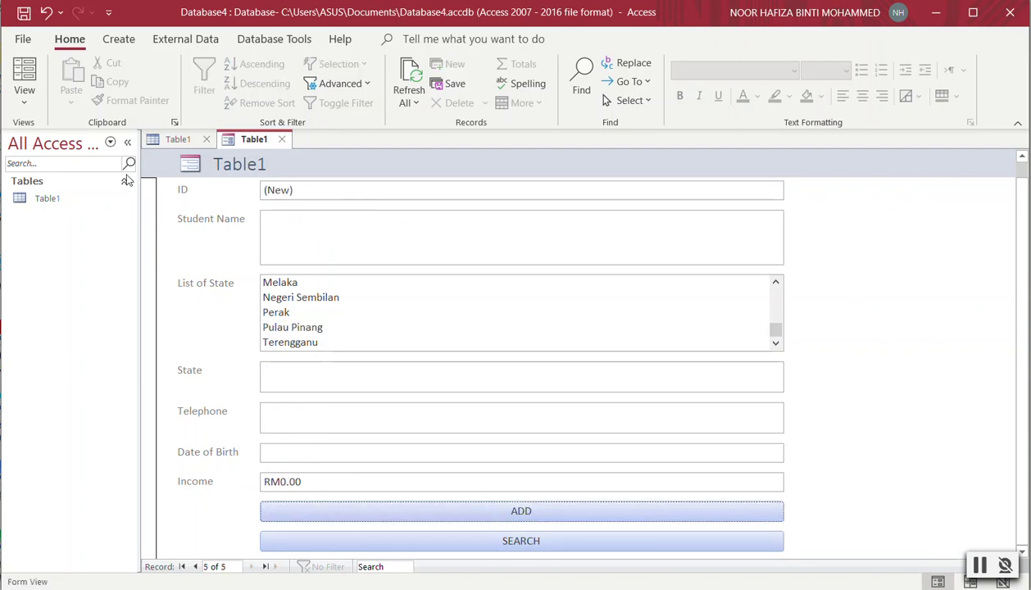
Open Table1 in read-only Design View, then return to its datasheet showing records 1 through 4.
left_click(170, 140)
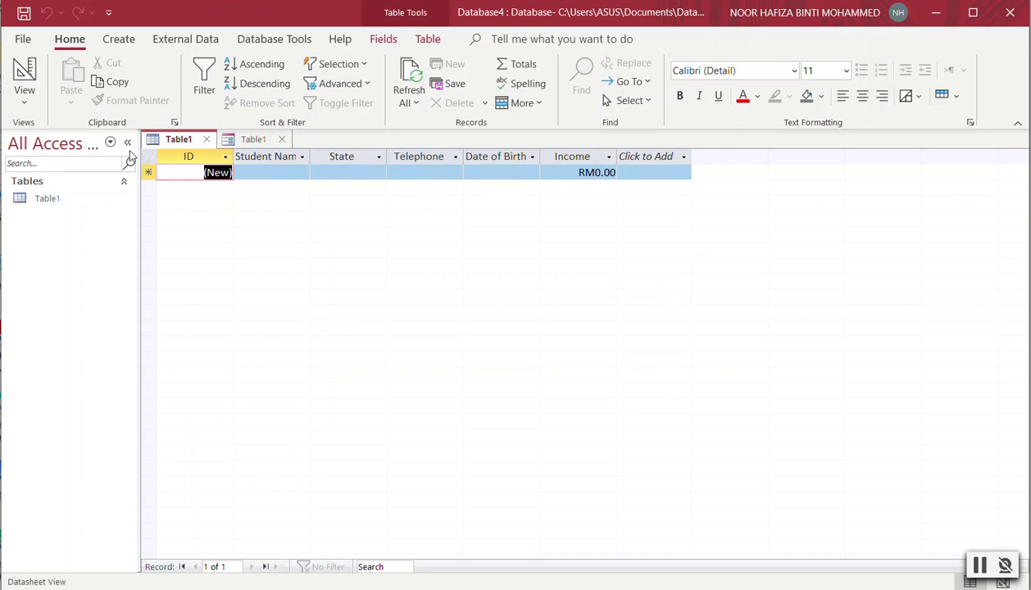
left_click(23, 102)
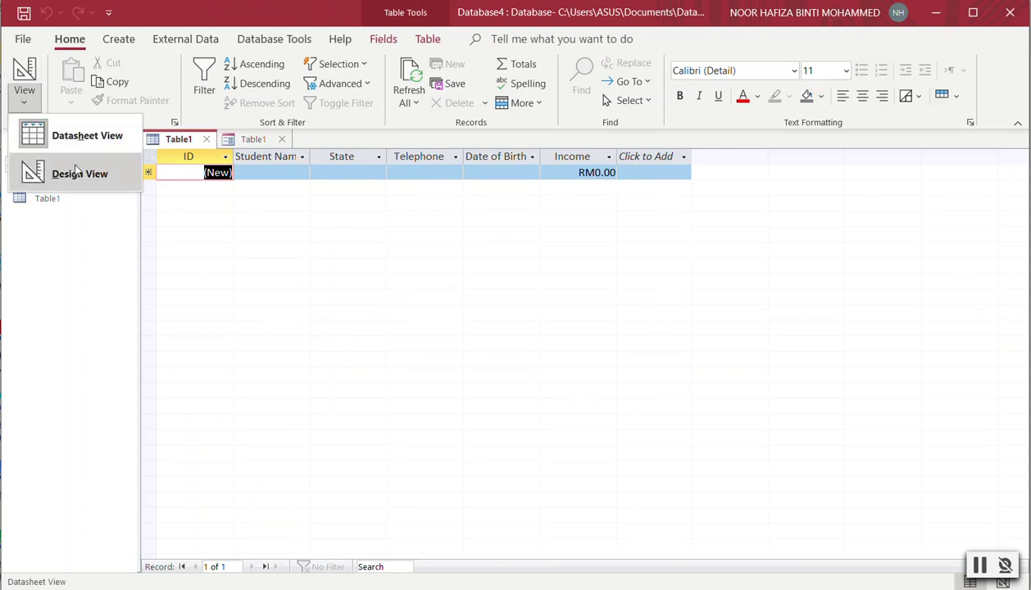
left_click(70, 173)
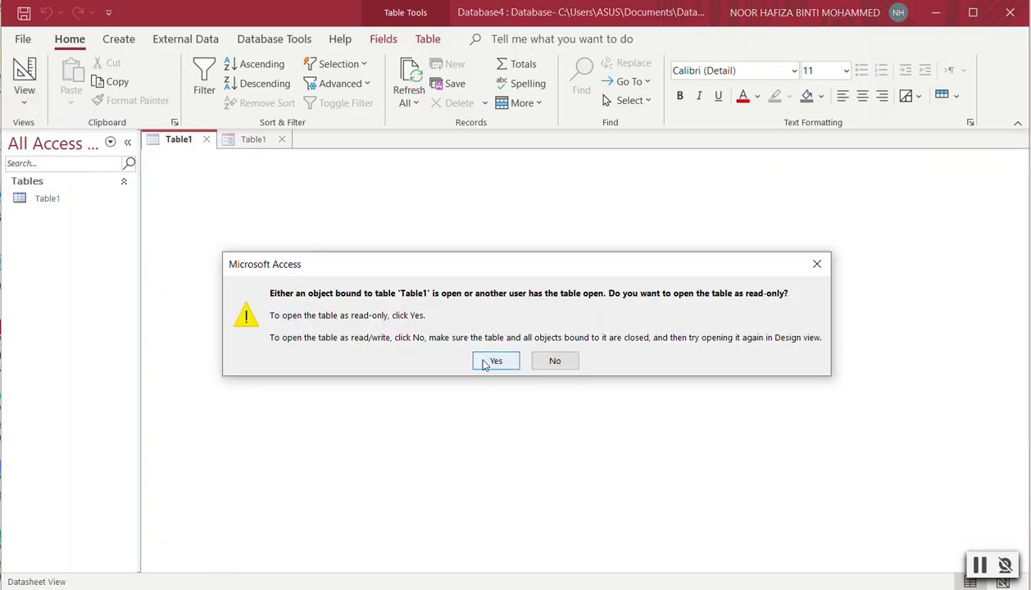
left_click(480, 361)
left_click(23, 101)
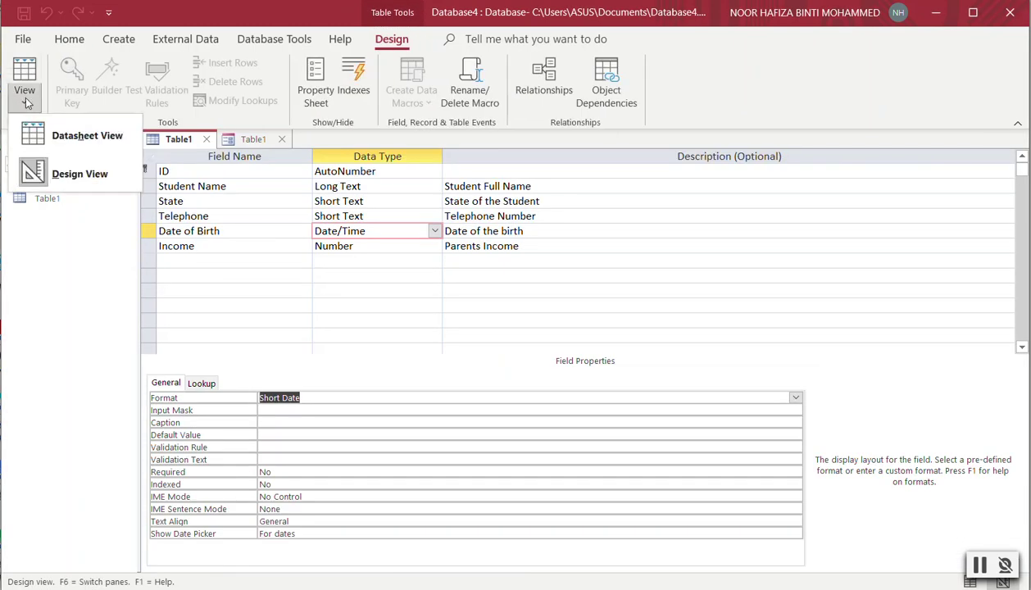
left_click(70, 139)
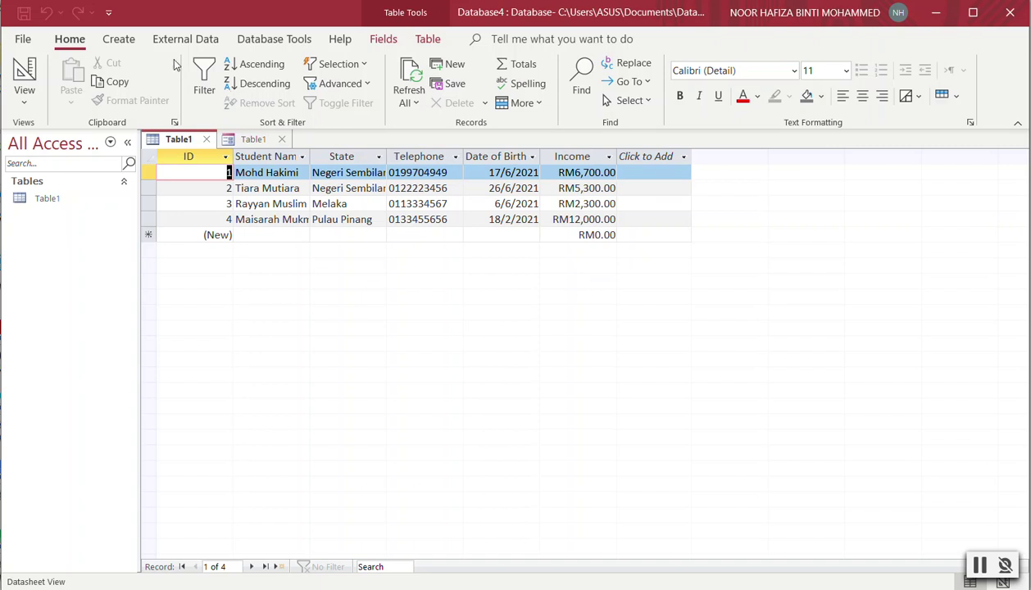
left_click(127, 44)
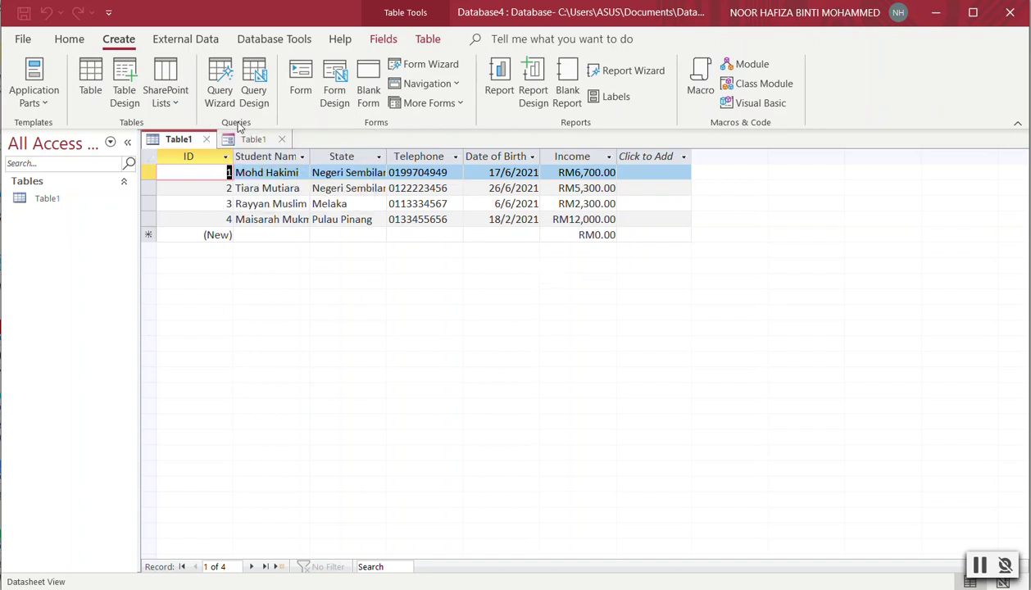
Create Table1 Query with the Simple Query Wizard using ID, Student Name and State.
left_click(209, 105)
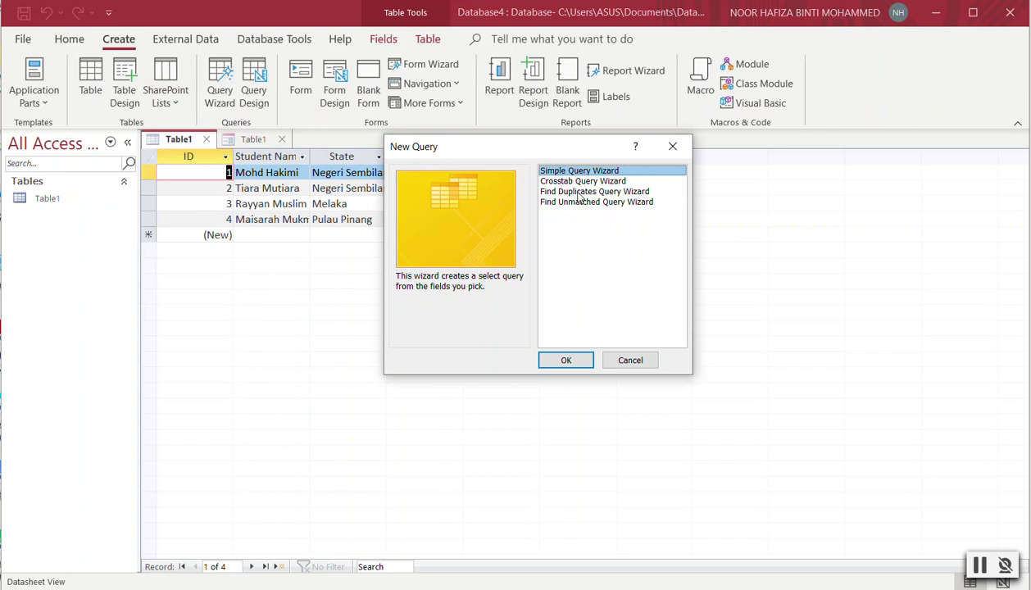
left_click(586, 368)
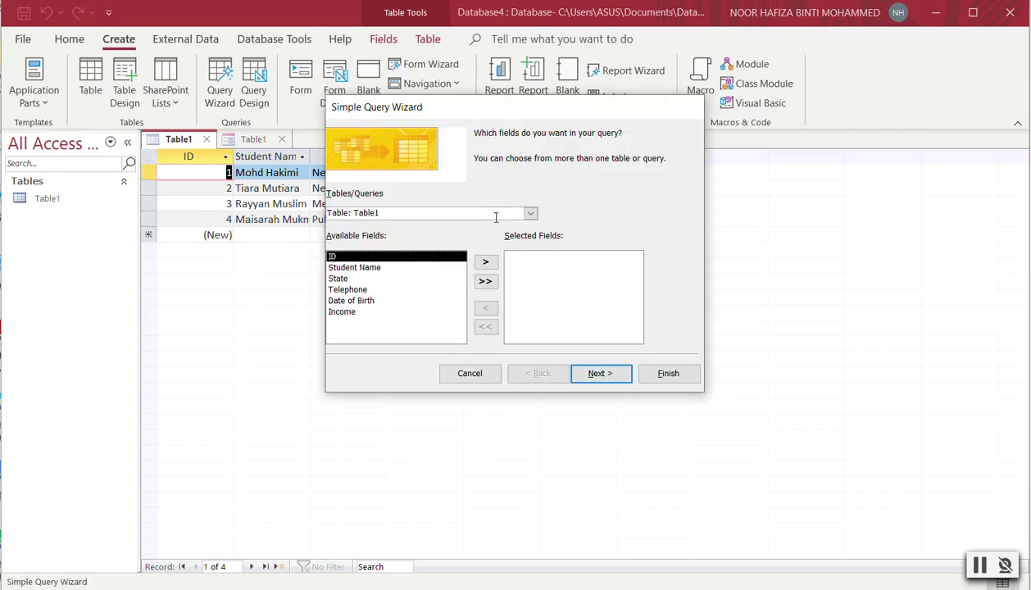
left_click(486, 263)
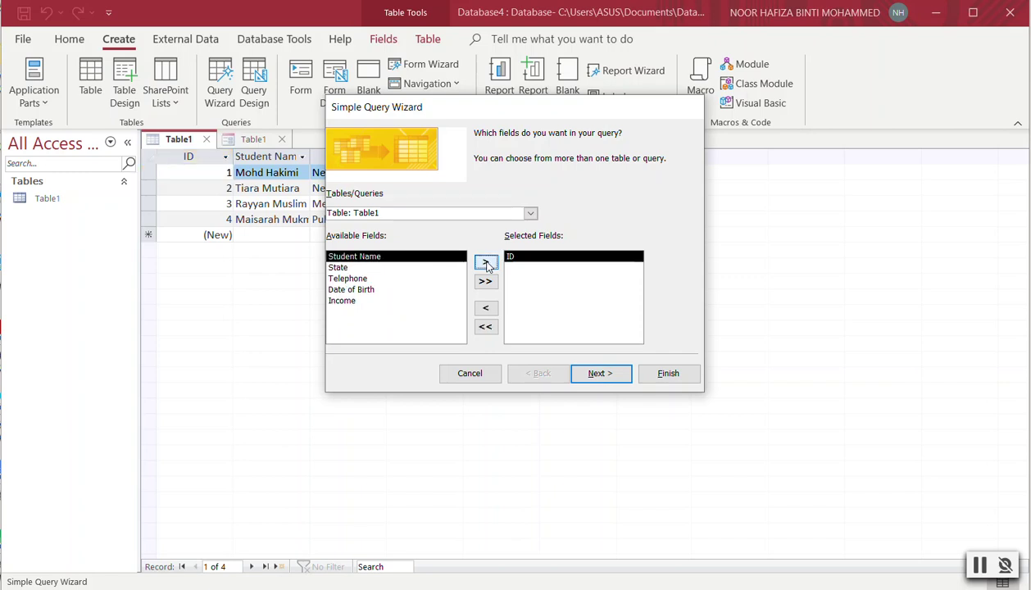
left_click(485, 263)
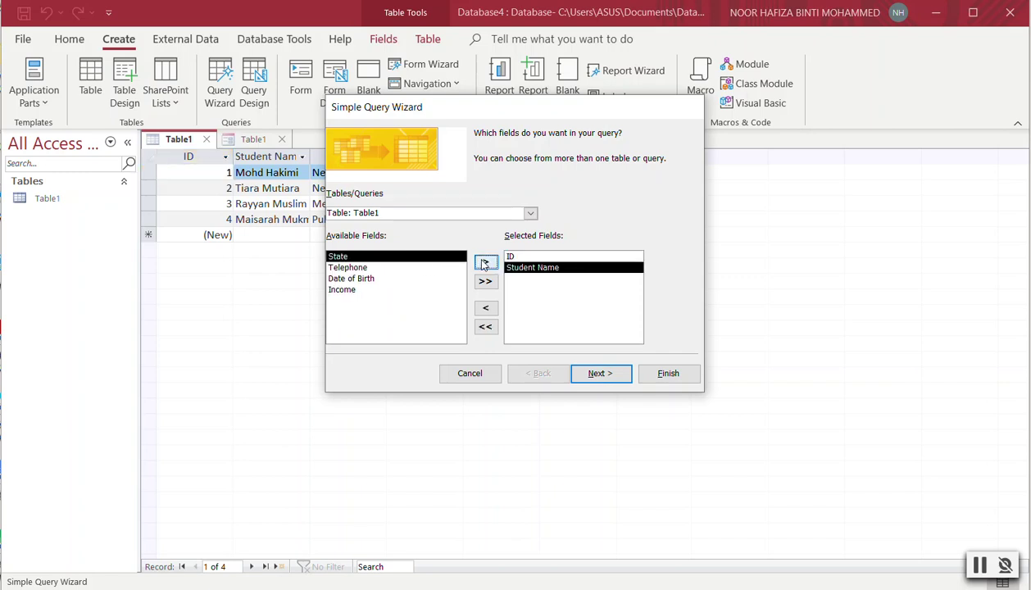
left_click(485, 263)
left_click(616, 374)
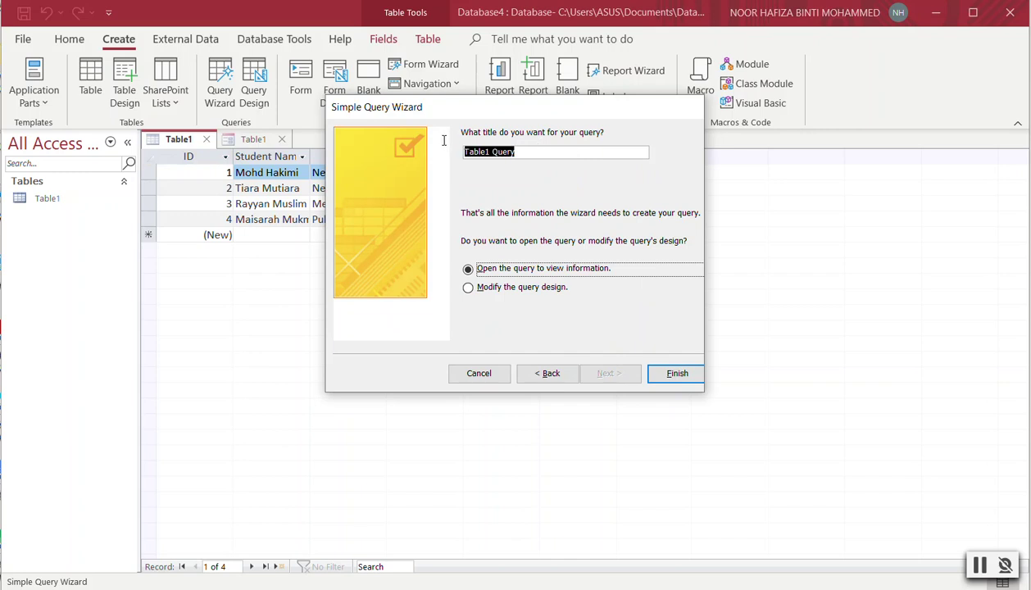
left_click(669, 376)
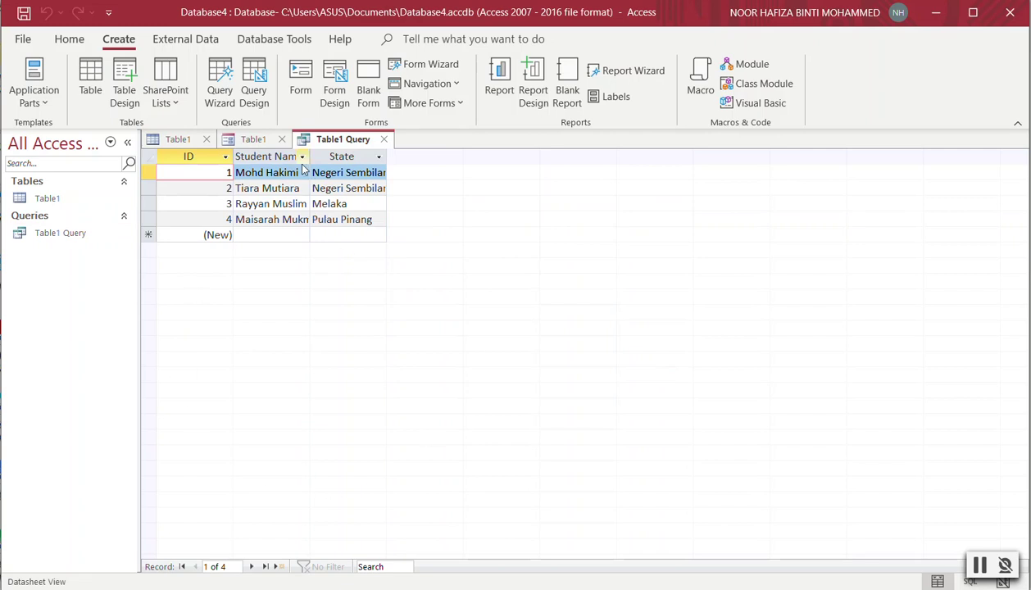
Filter the State column to exclude Melaka and Pulau Pinang, keeping only Negeri Sembilan.
left_click(379, 157)
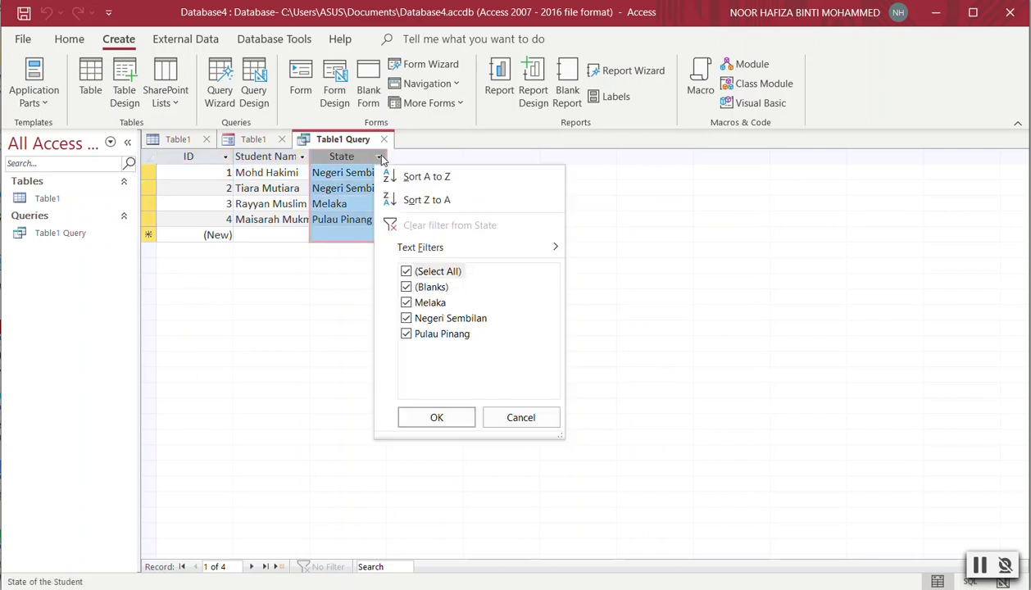
left_click(407, 307)
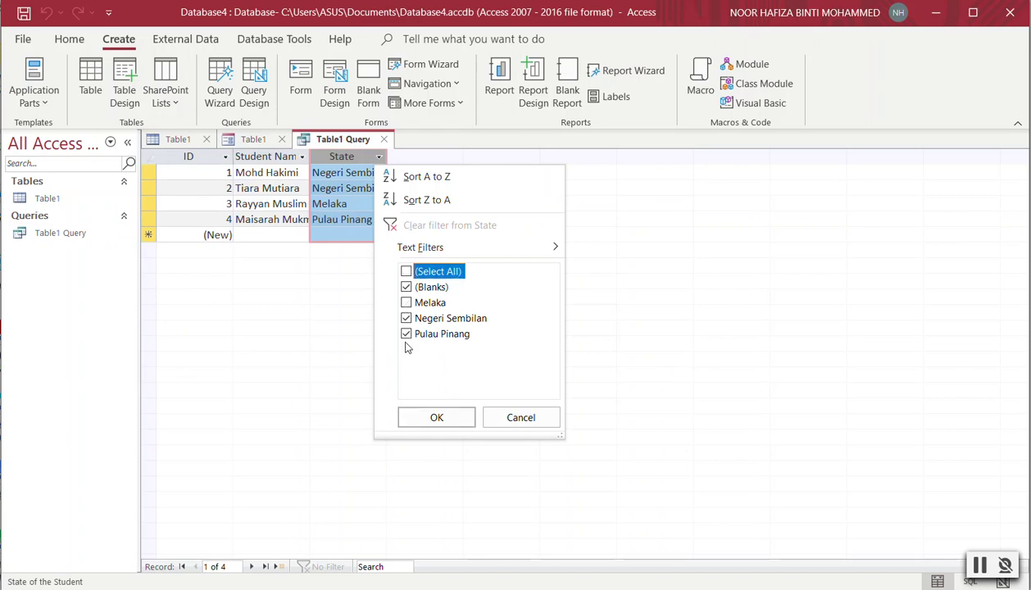
left_click(445, 419)
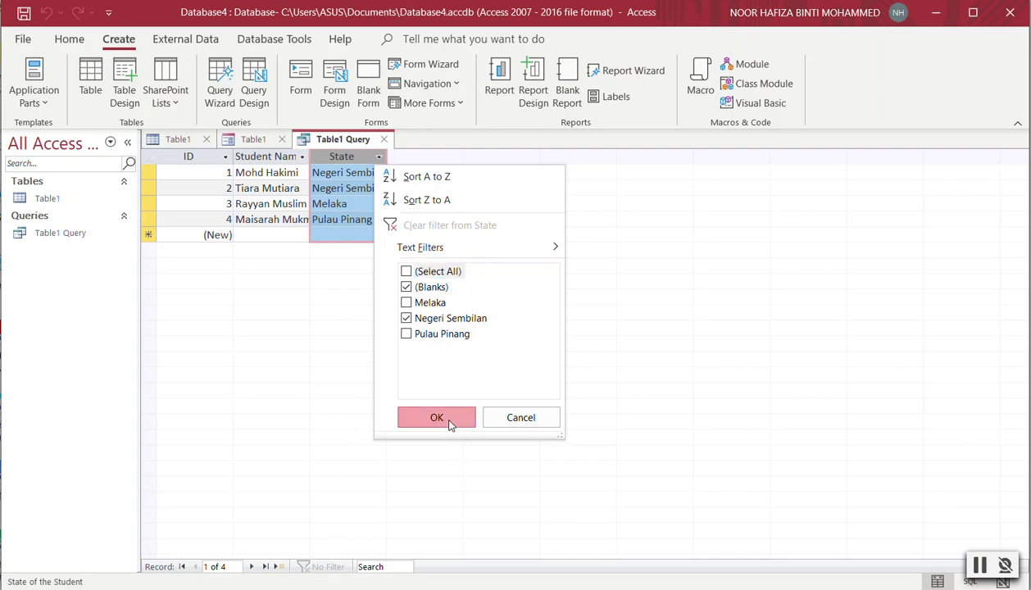
Look through the Student Name Text Filters options without applying any filter.
left_click(302, 156)
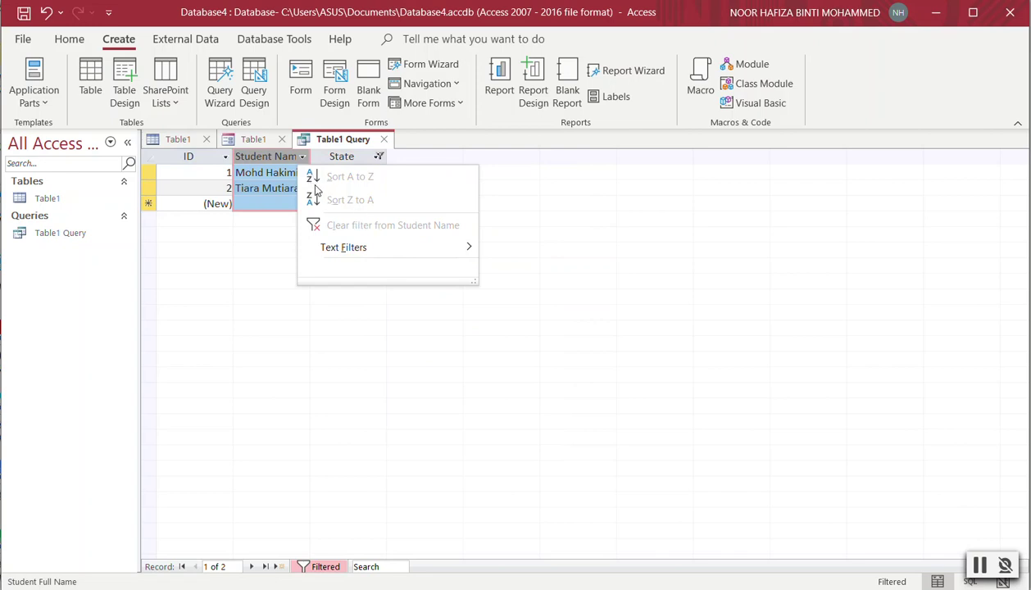
left_click(394, 254)
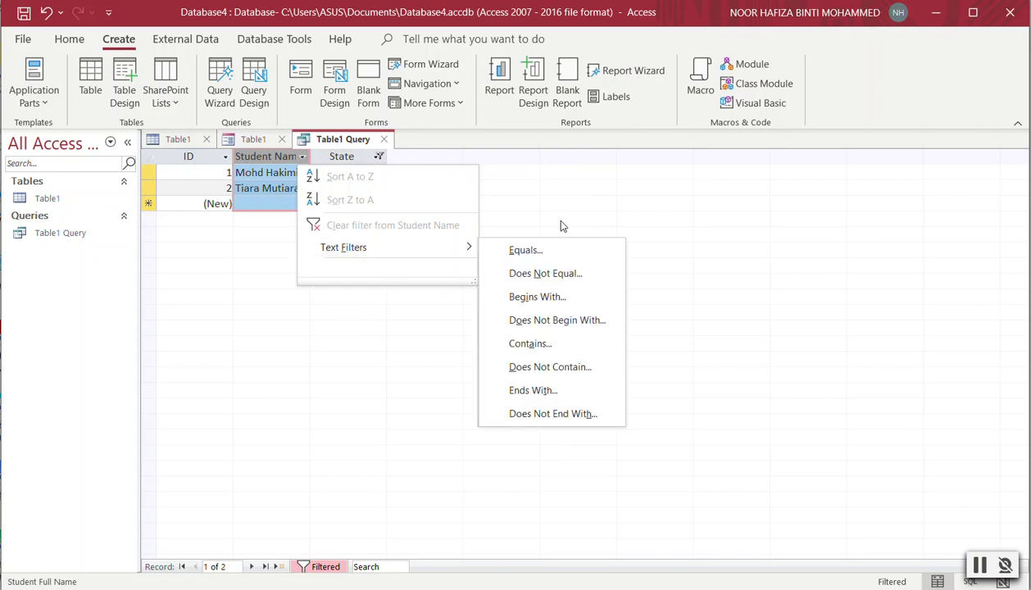
left_click(406, 164)
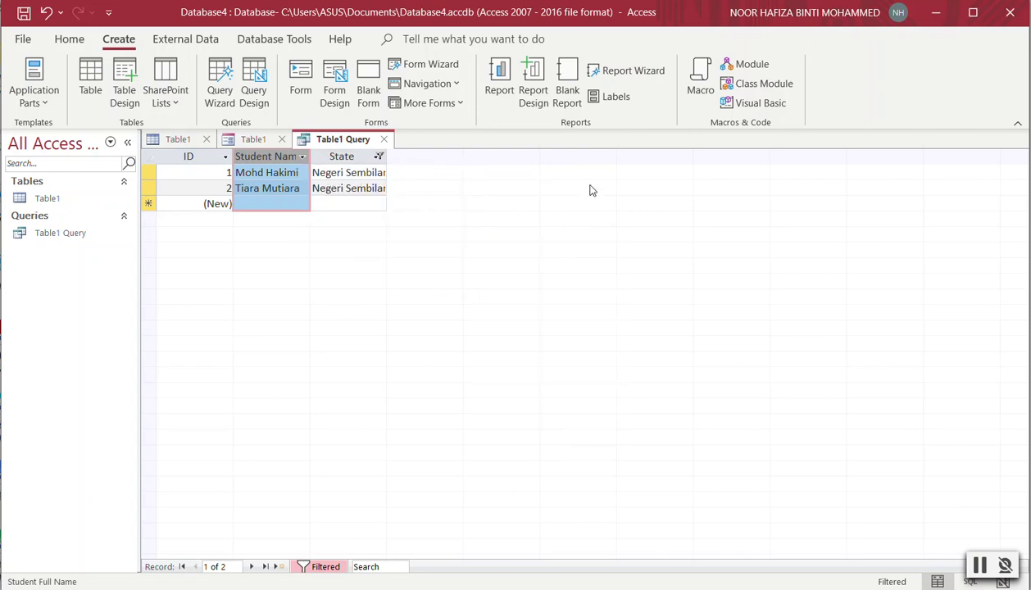
left_click(302, 157)
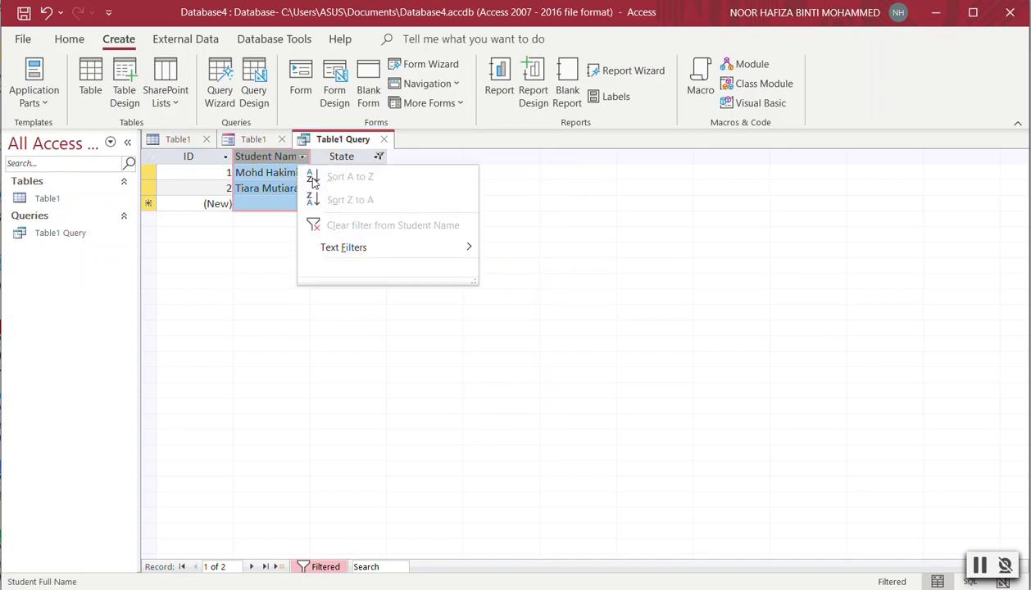
left_click(541, 203)
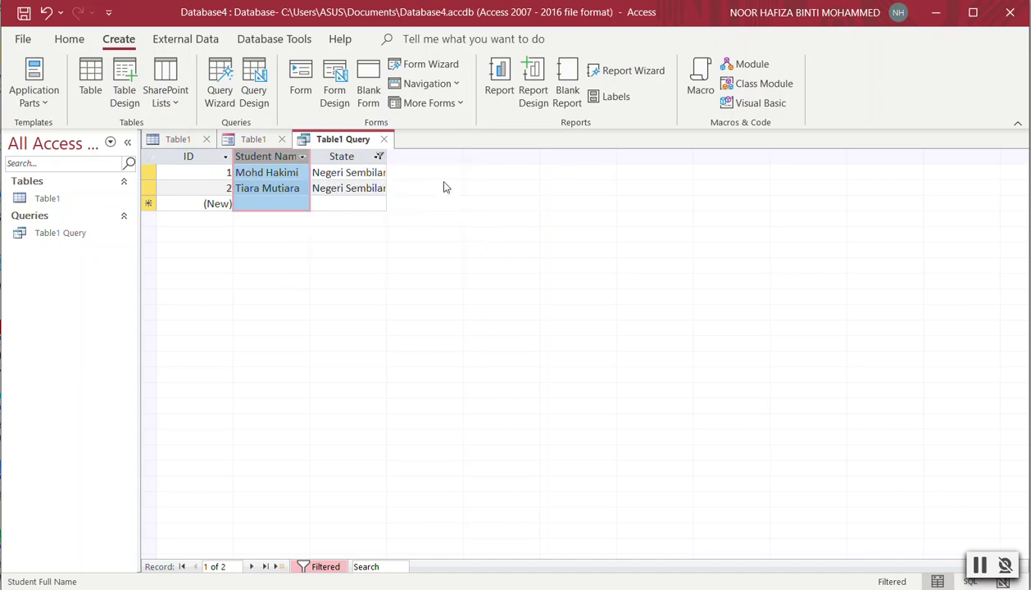
Switch Table1 Query to Design View showing the ID, Student Name and State fields.
left_click(45, 110)
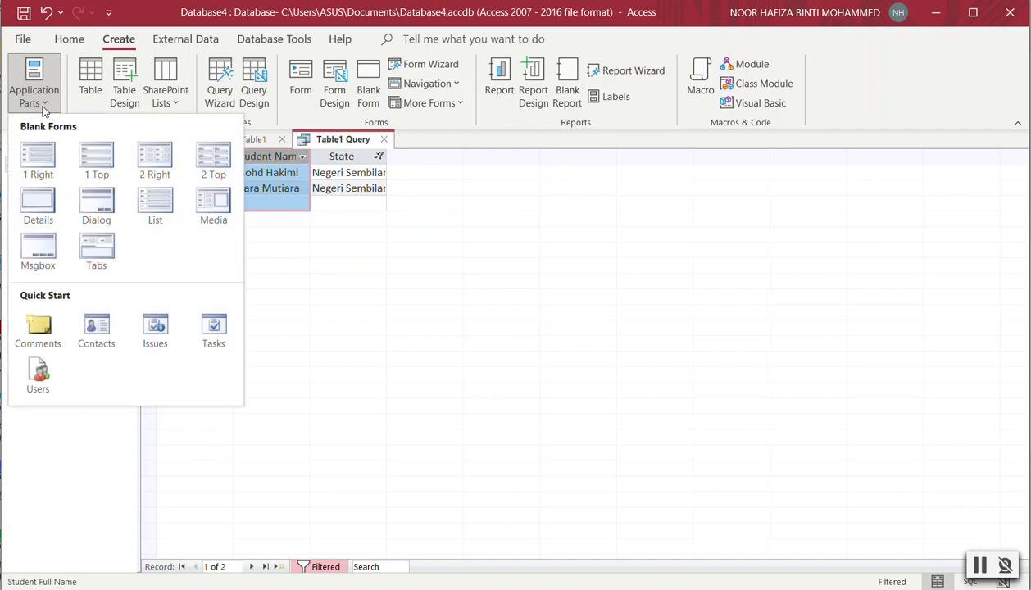
left_click(456, 388)
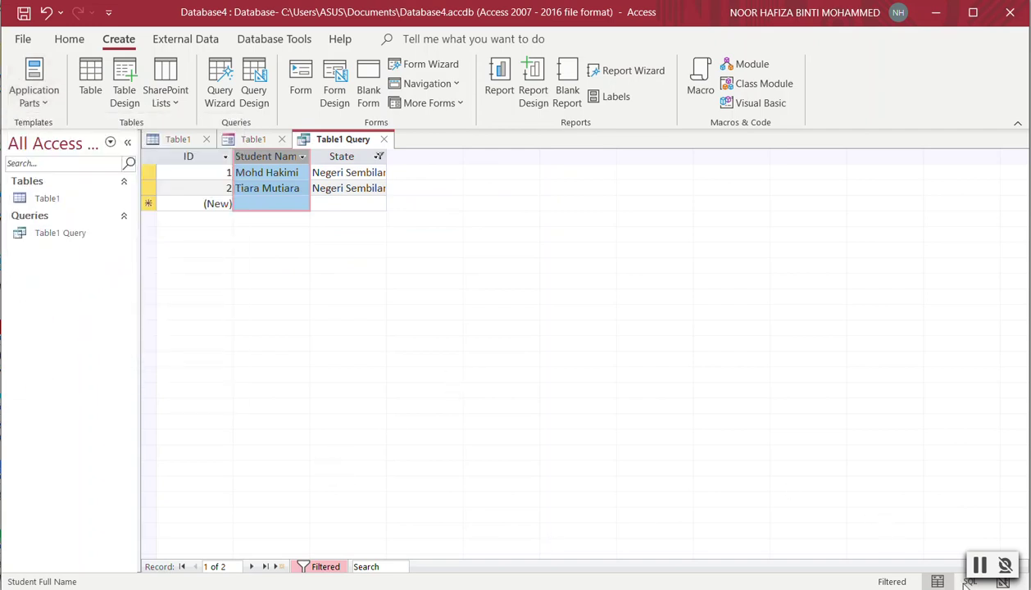
left_click(70, 38)
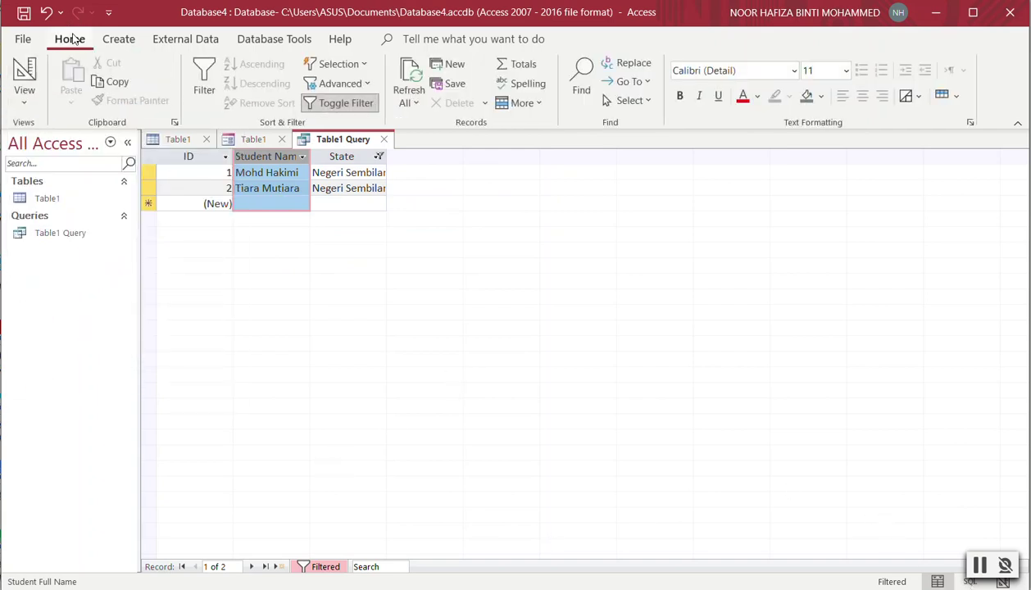
left_click(27, 102)
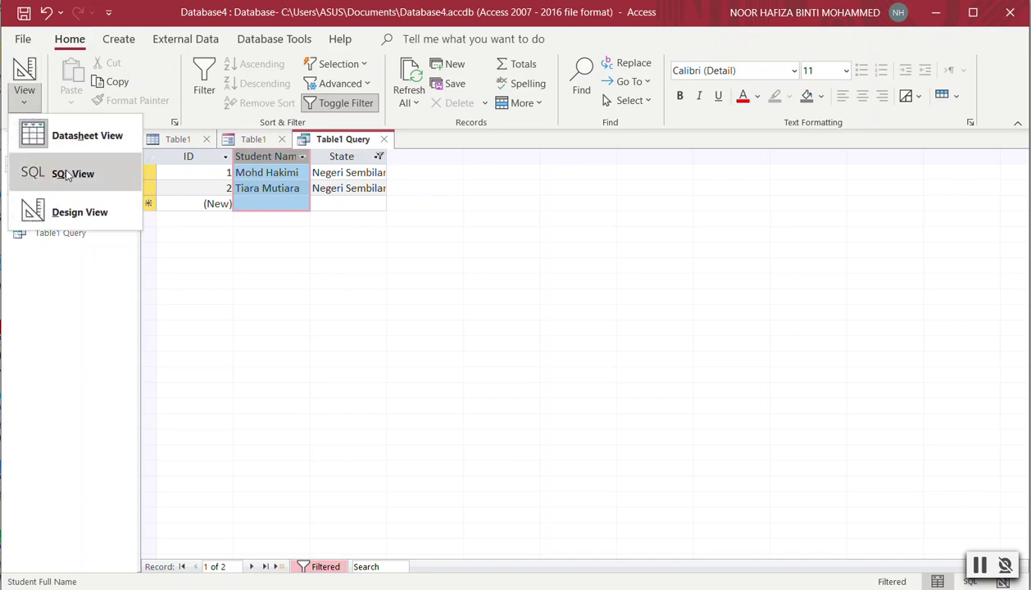
left_click(81, 213)
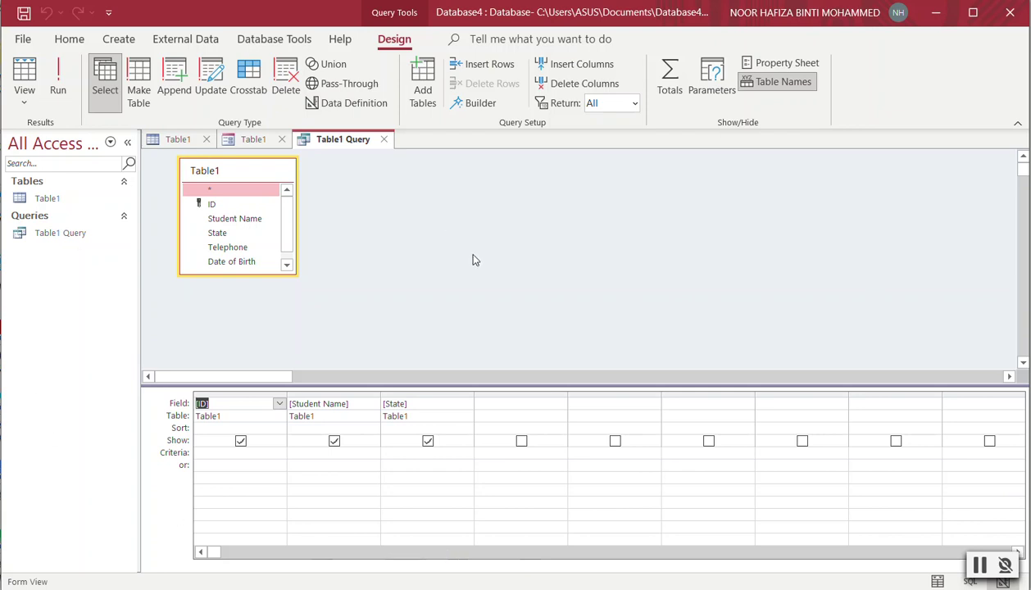
left_click(24, 100)
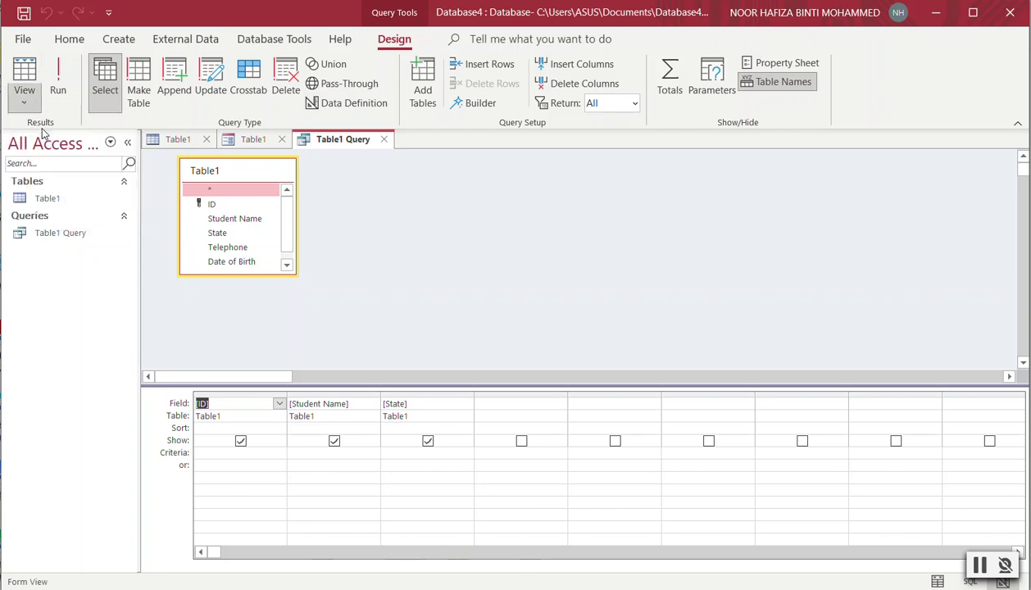
left_click(73, 135)
left_click(25, 100)
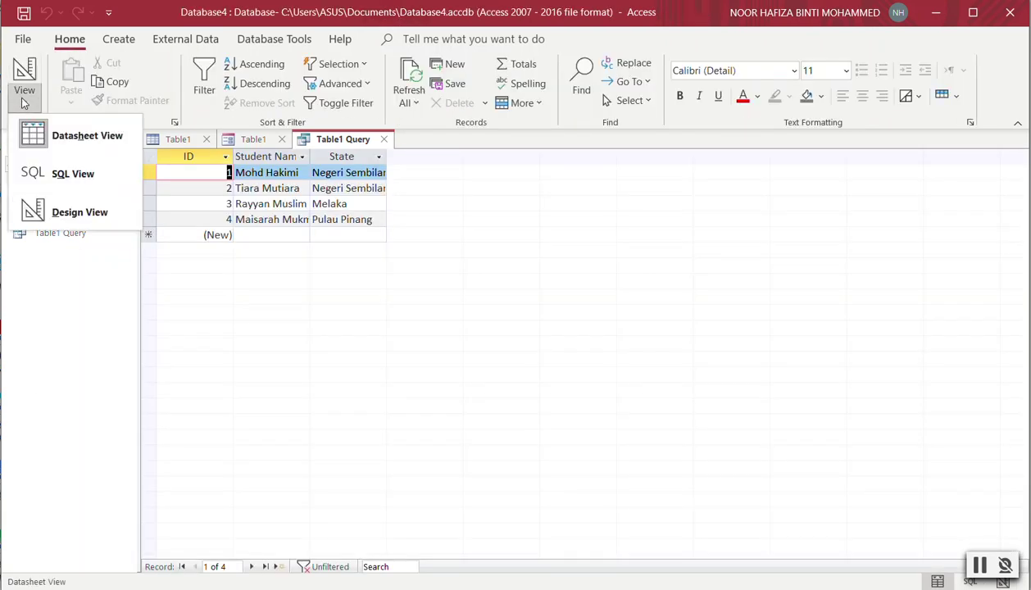
left_click(30, 173)
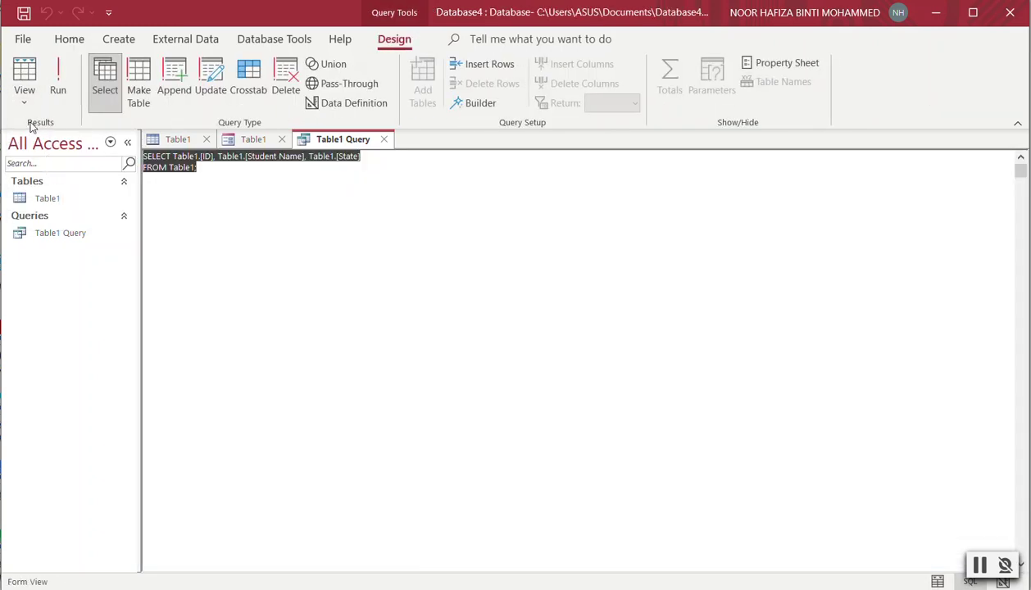
left_click(25, 96)
left_click(65, 209)
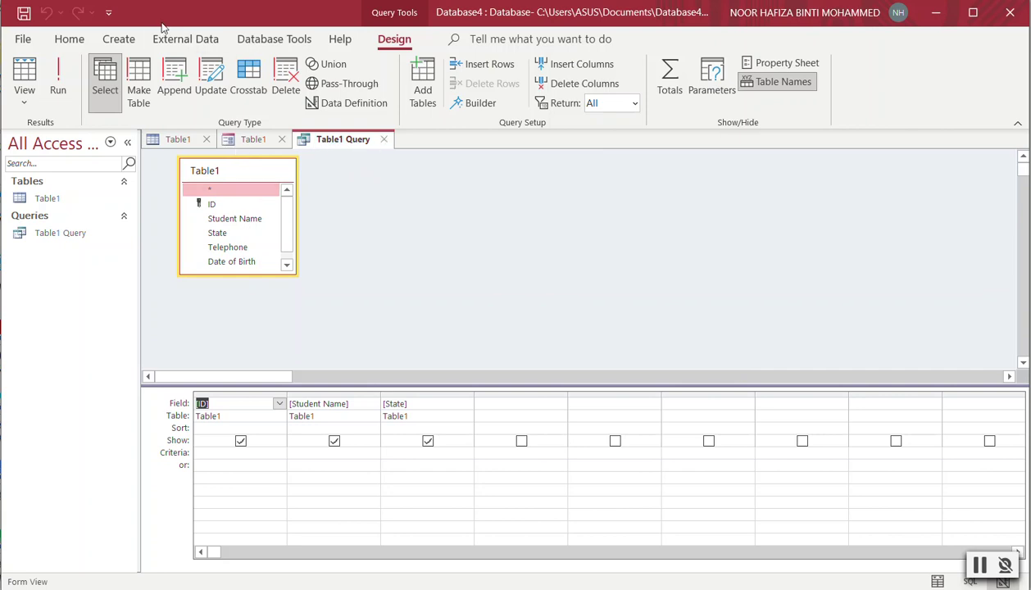
left_click(122, 39)
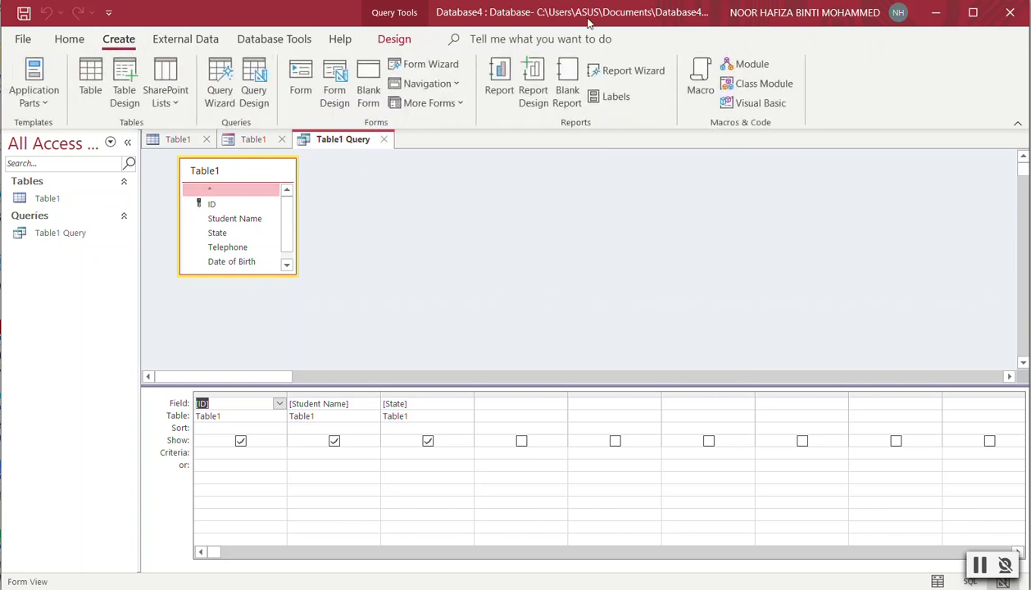
After a blocked report attempt, save Table1 Query's design changes and close it.
left_click(492, 82)
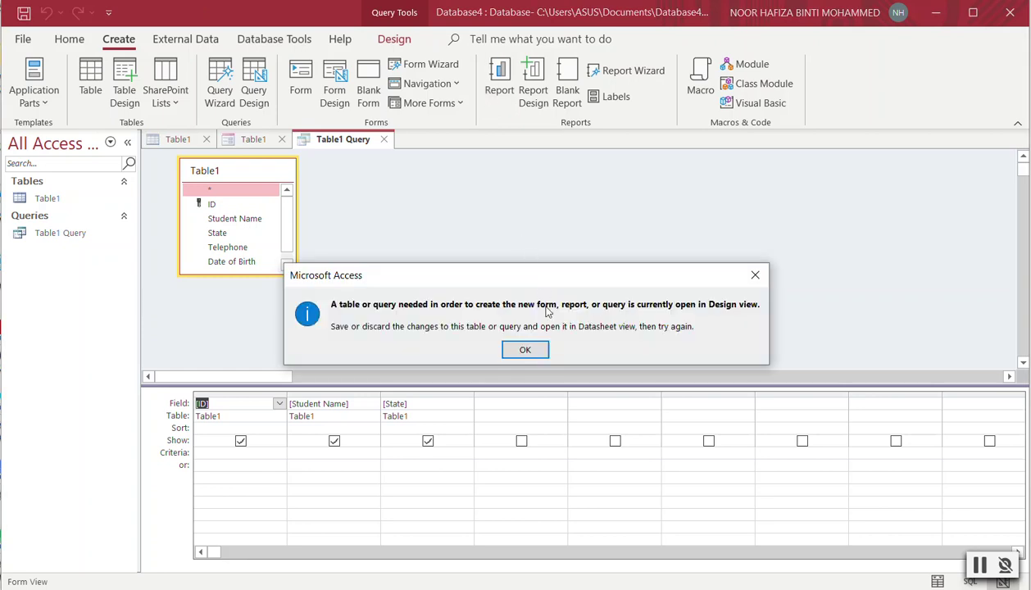
left_click(544, 350)
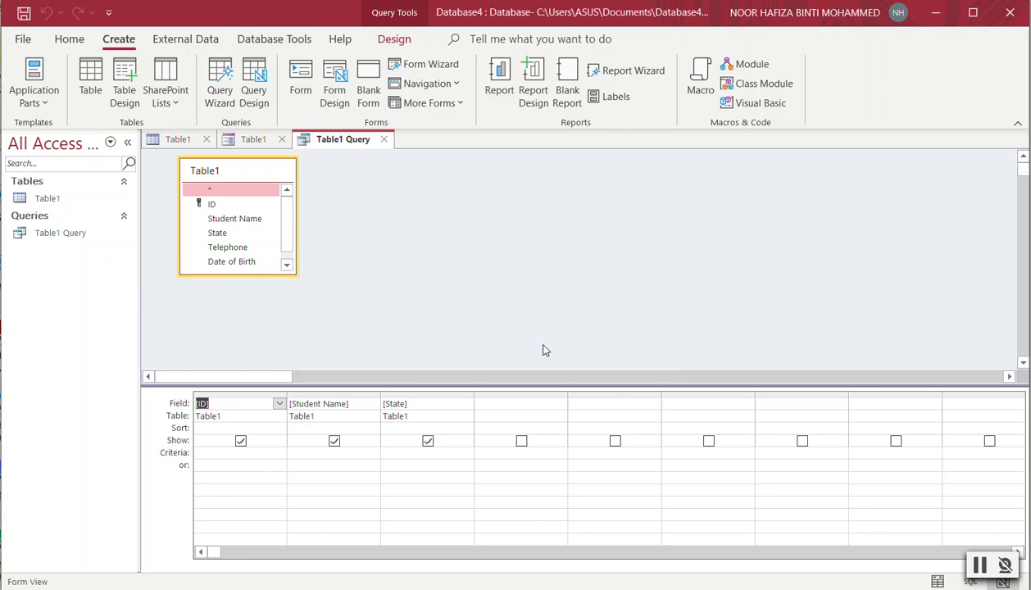
left_click(386, 141)
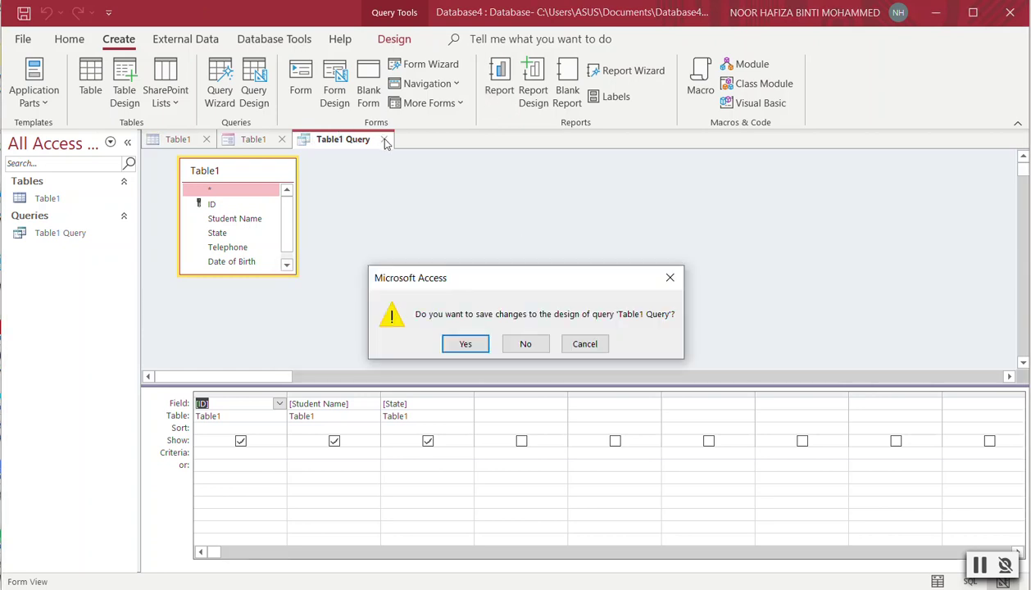
left_click(466, 344)
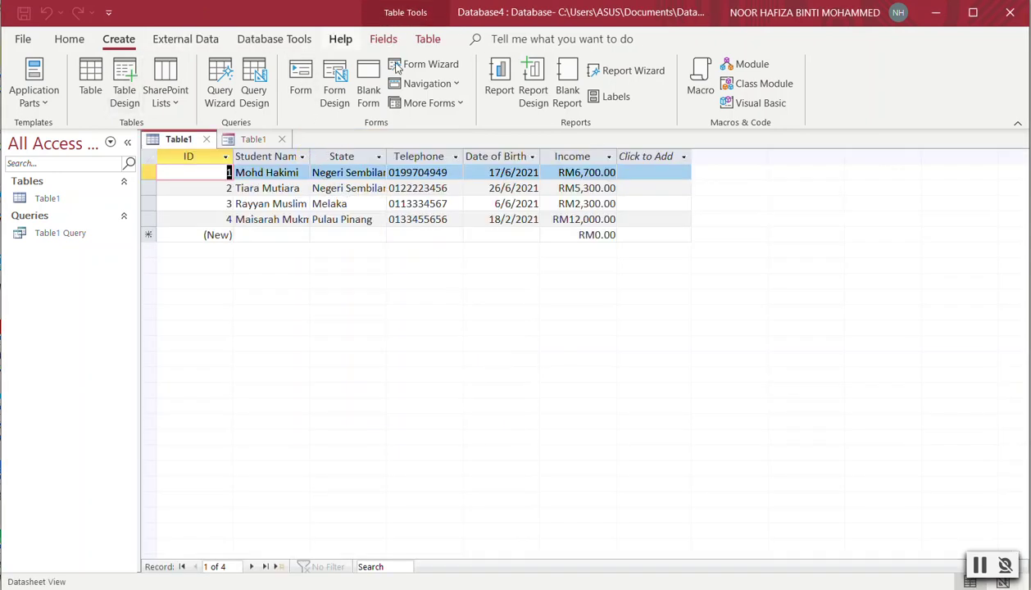
left_click(497, 88)
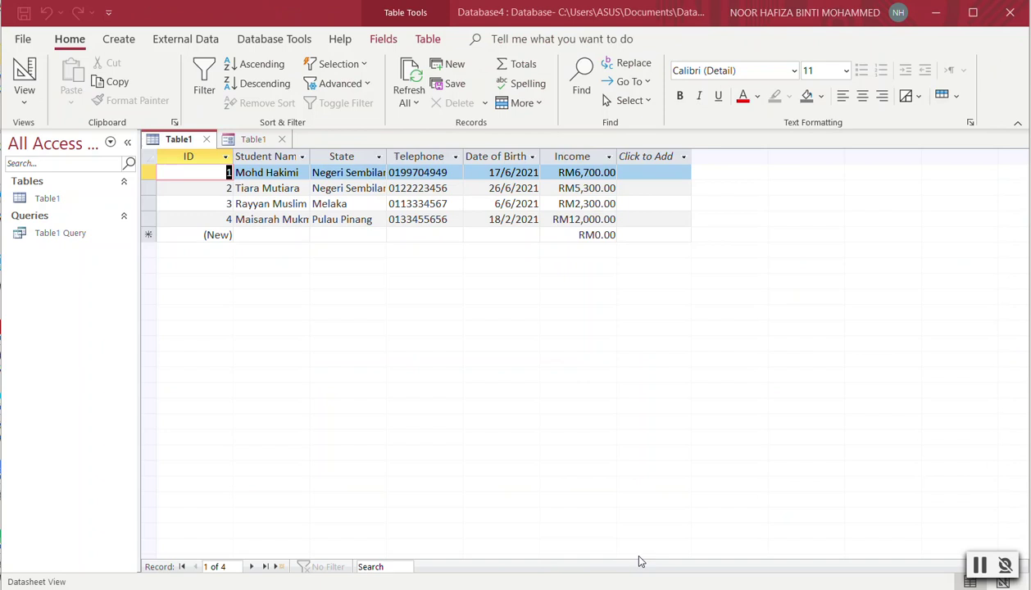
left_click(119, 39)
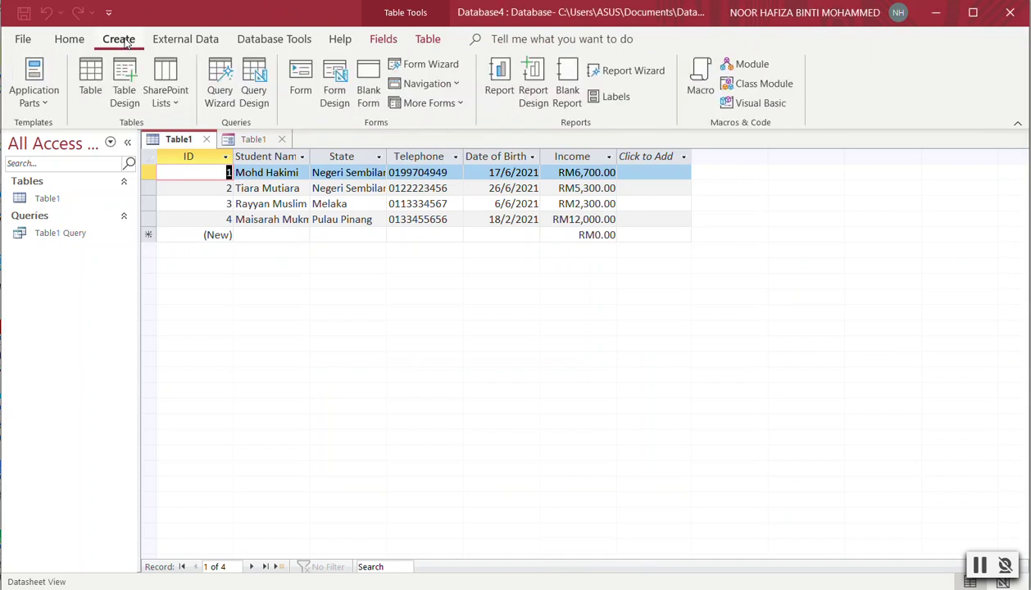
Build Table1 Query1 in the Simple Query Wizard with ID, Student Name, State and Date of Birth.
left_click(218, 85)
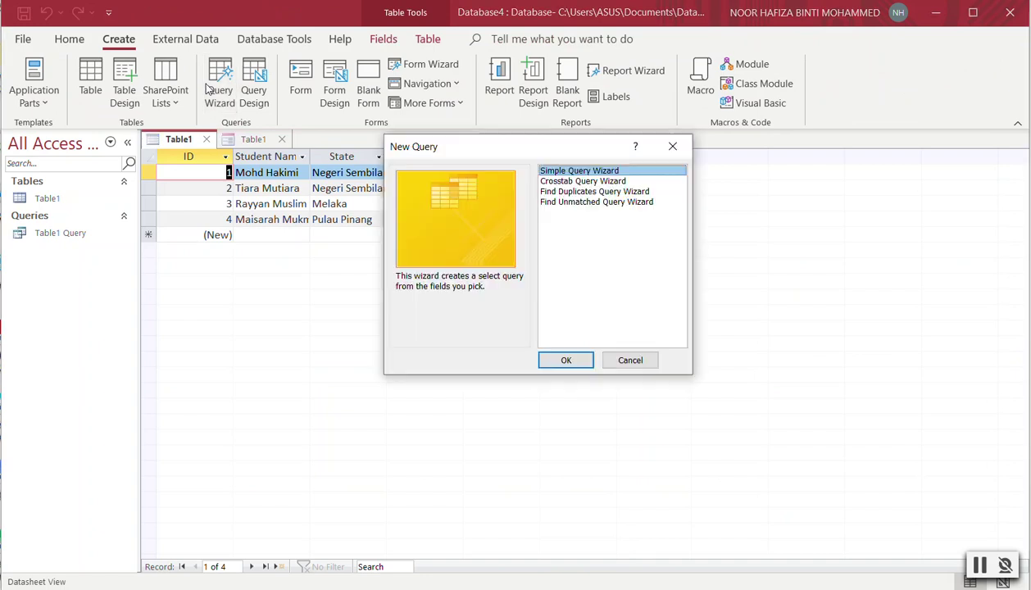
left_click(565, 359)
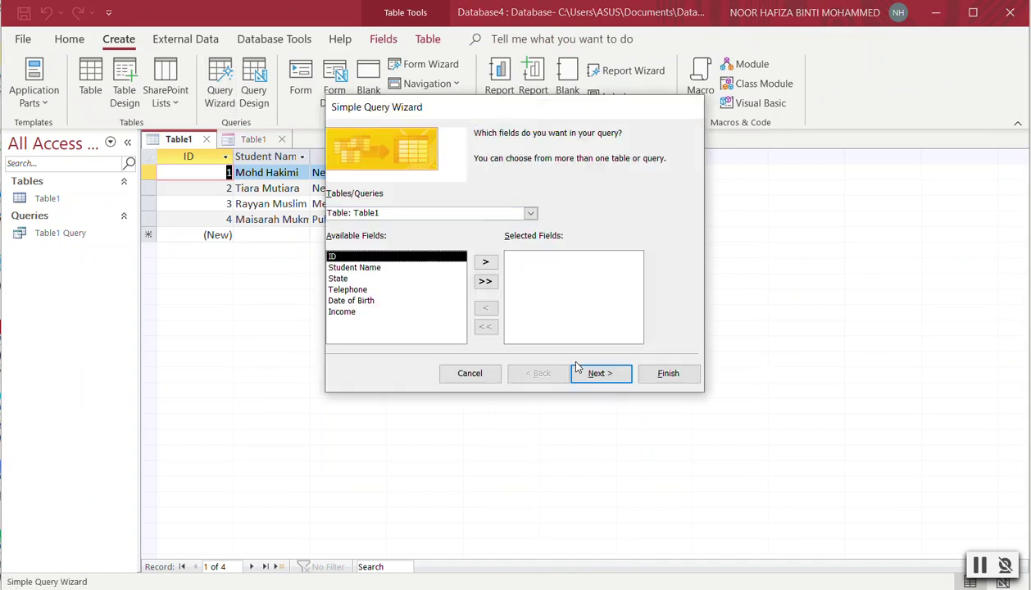
left_click(595, 374)
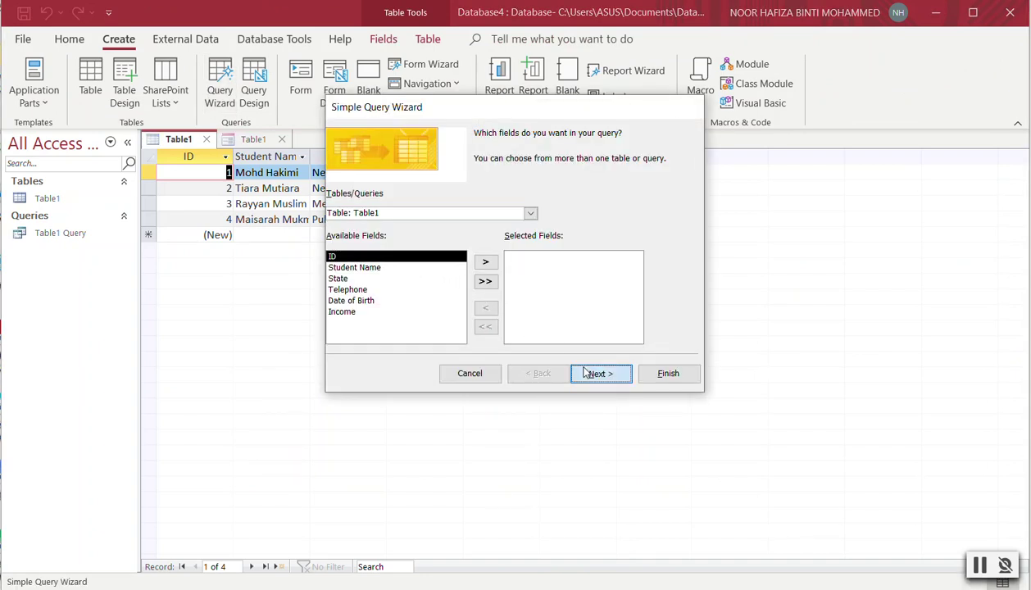
left_click(526, 344)
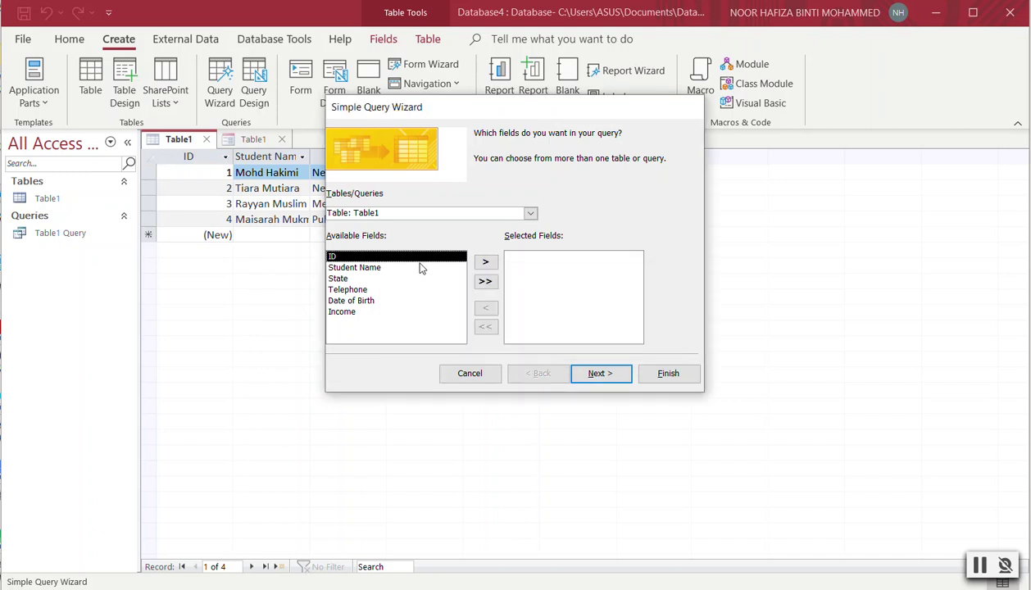
left_click(485, 262)
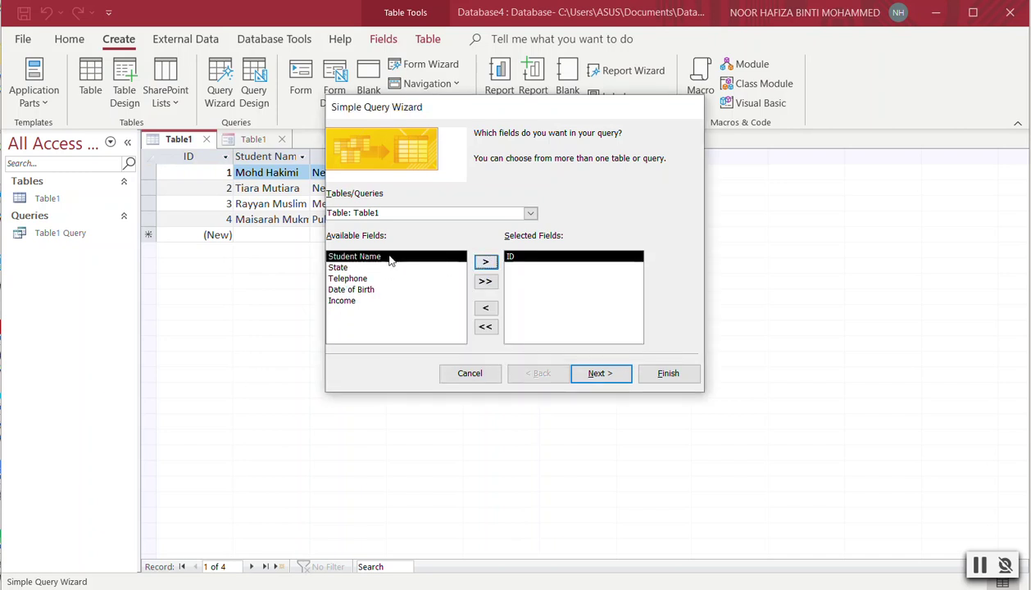
left_click(486, 263)
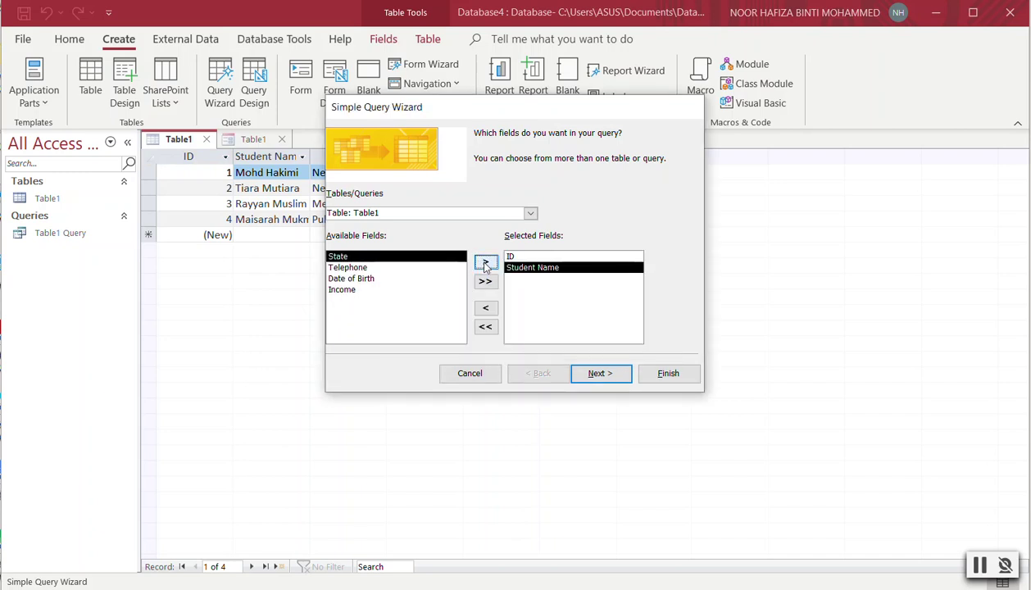
left_click(485, 263)
left_click(397, 267)
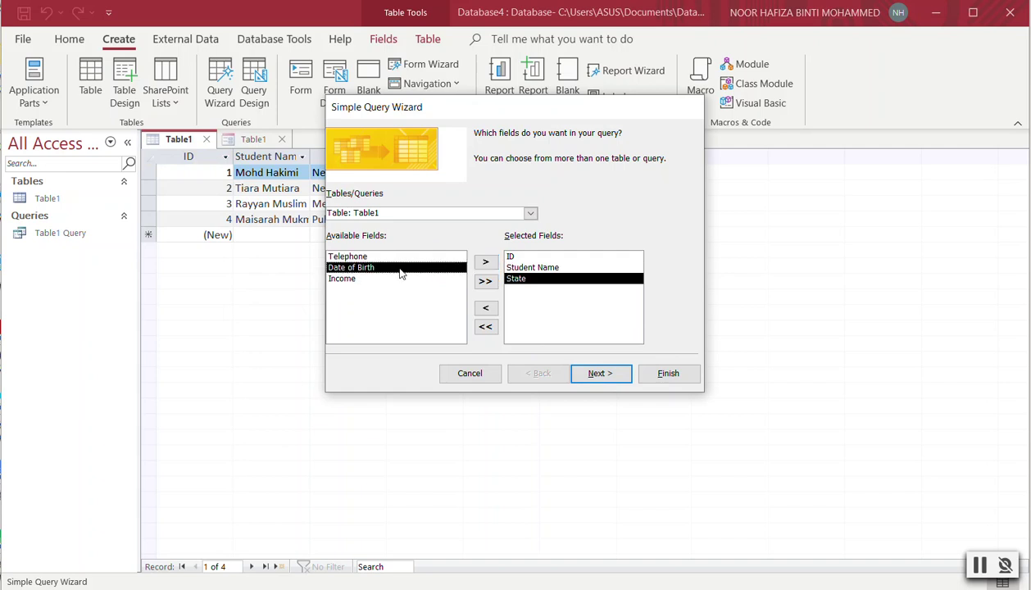
left_click(486, 263)
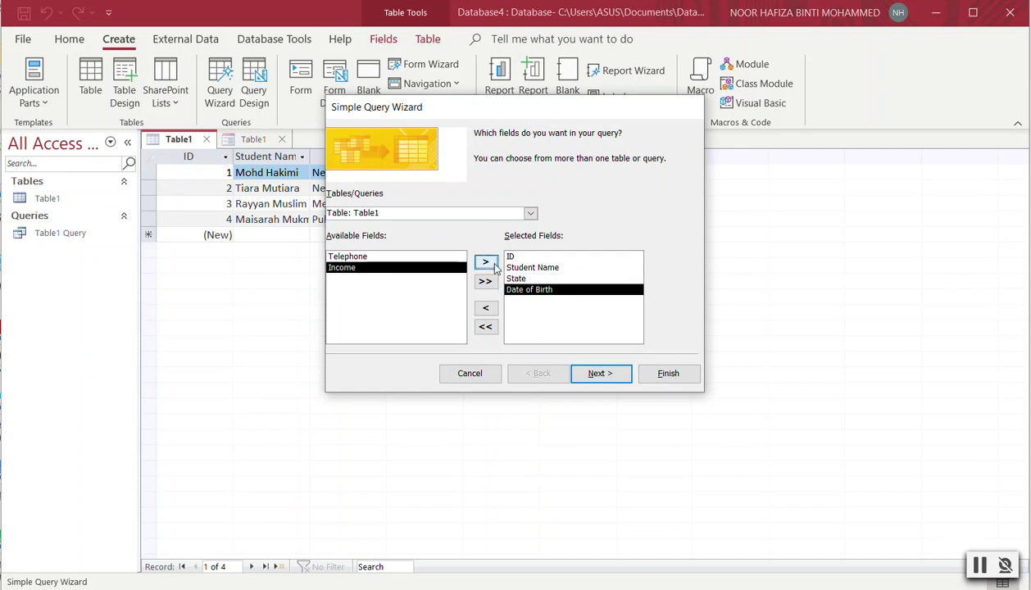
left_click(629, 375)
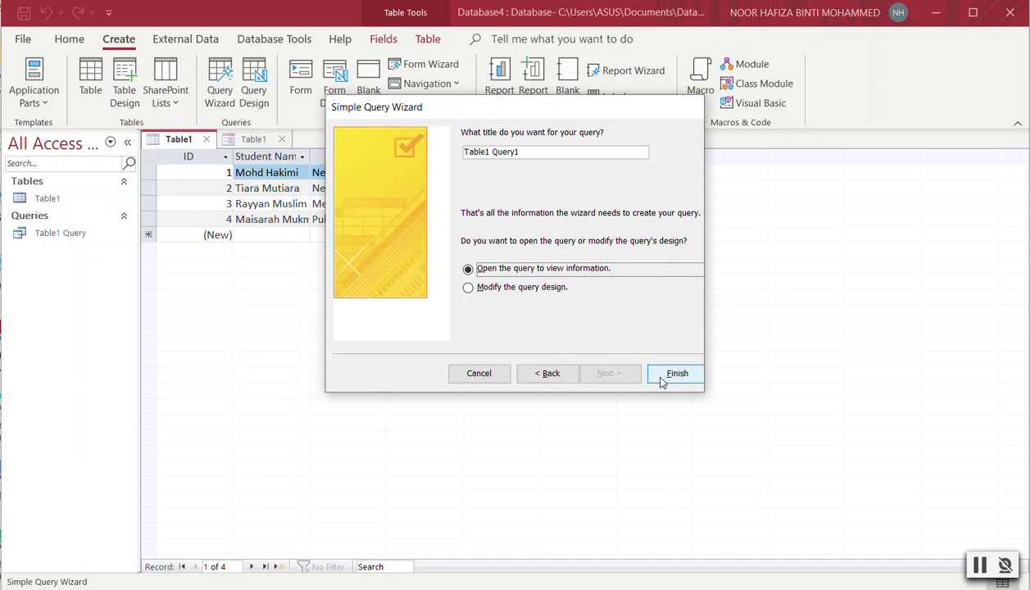
left_click(662, 376)
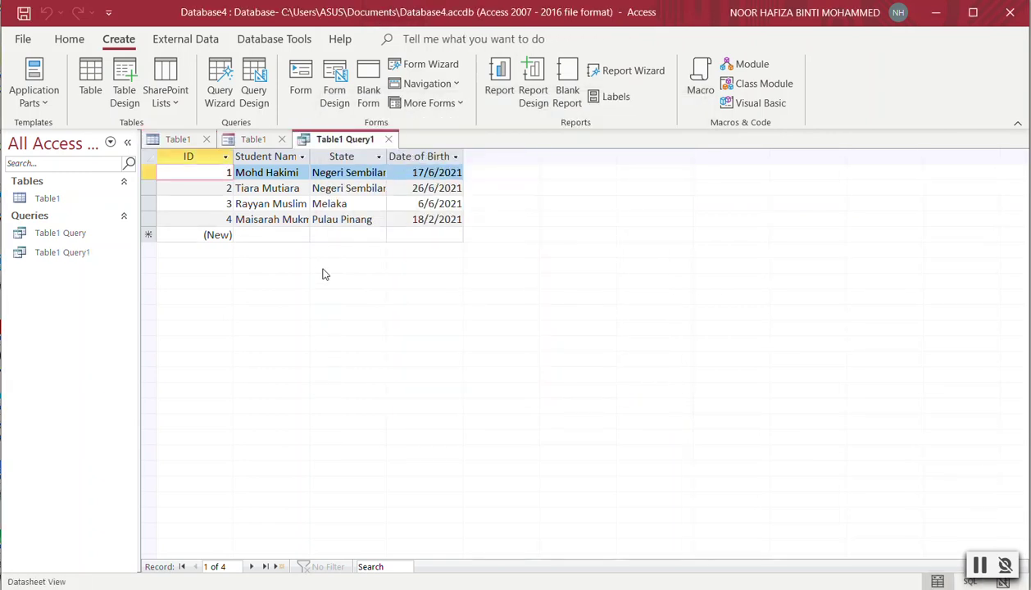
Generate a report from Table1 Query1 and compare it with the query datasheet.
left_click(495, 91)
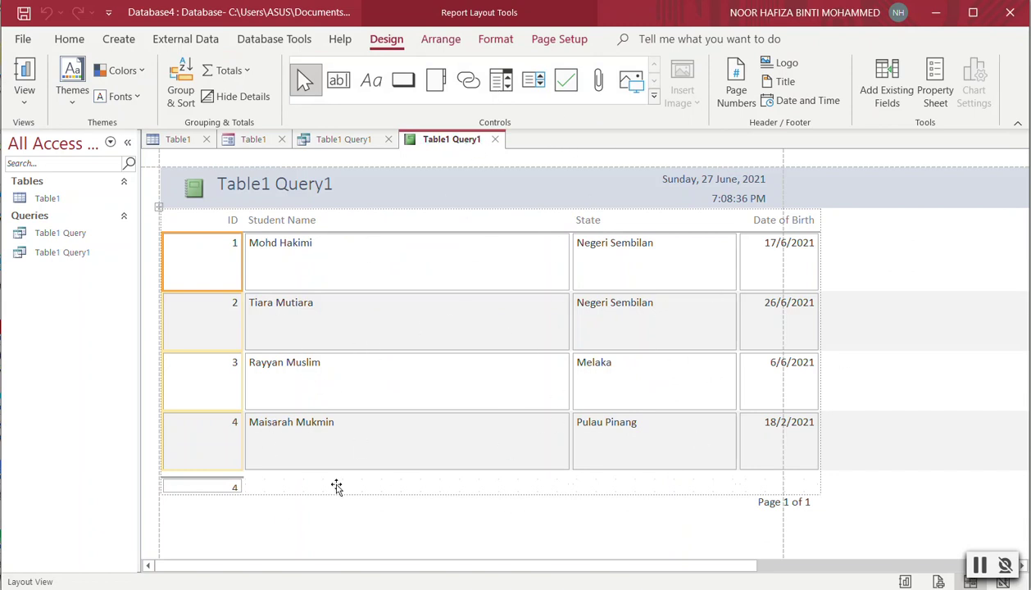
left_click(342, 141)
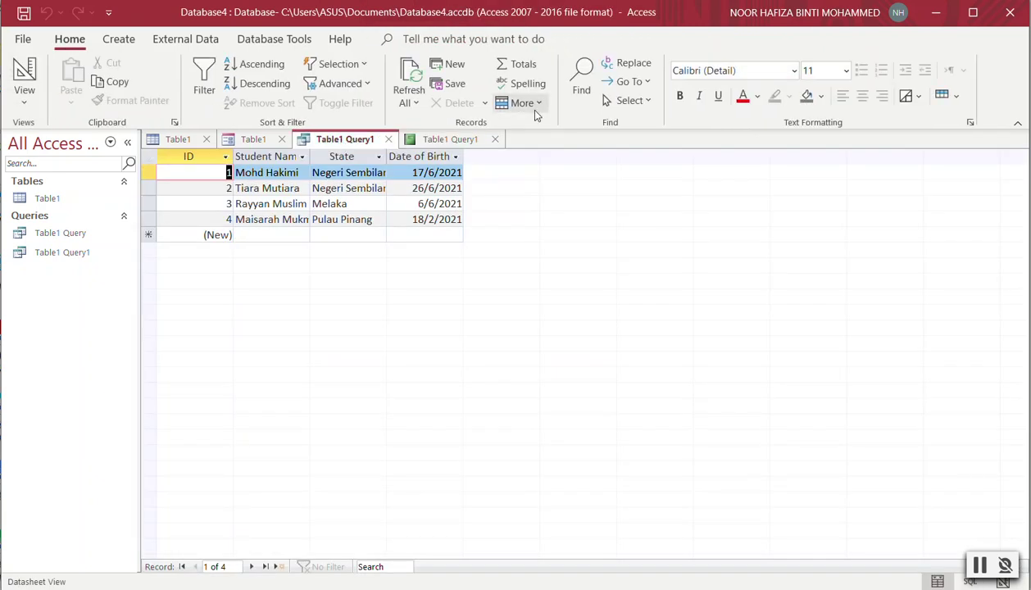
left_click(119, 41)
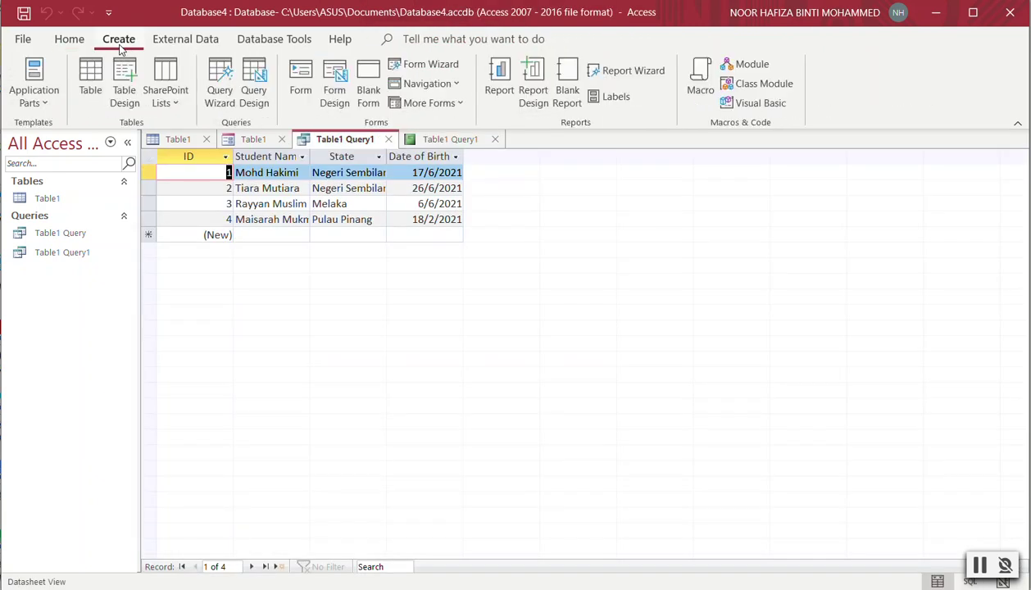
left_click(447, 141)
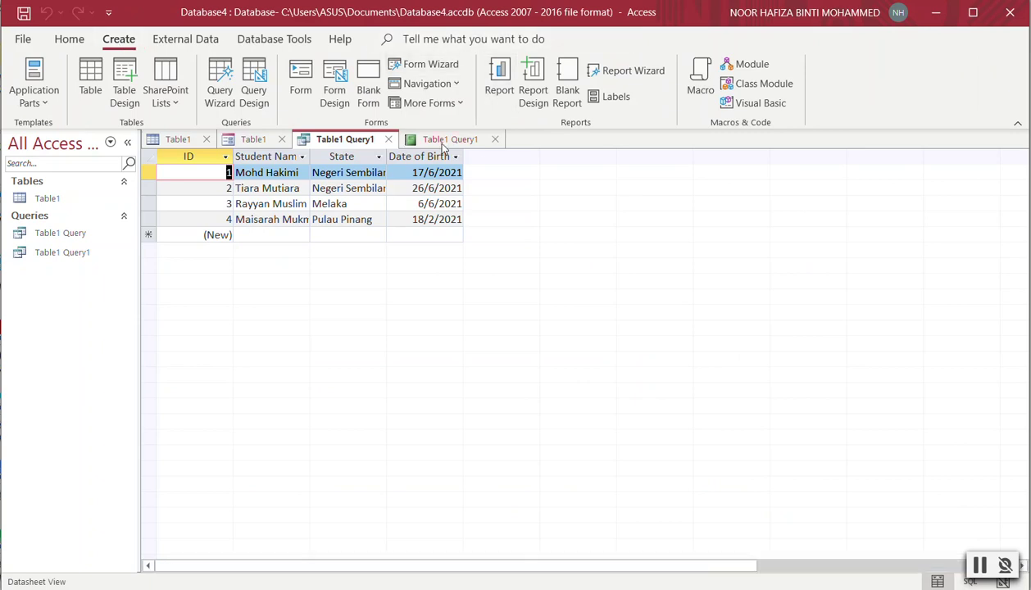